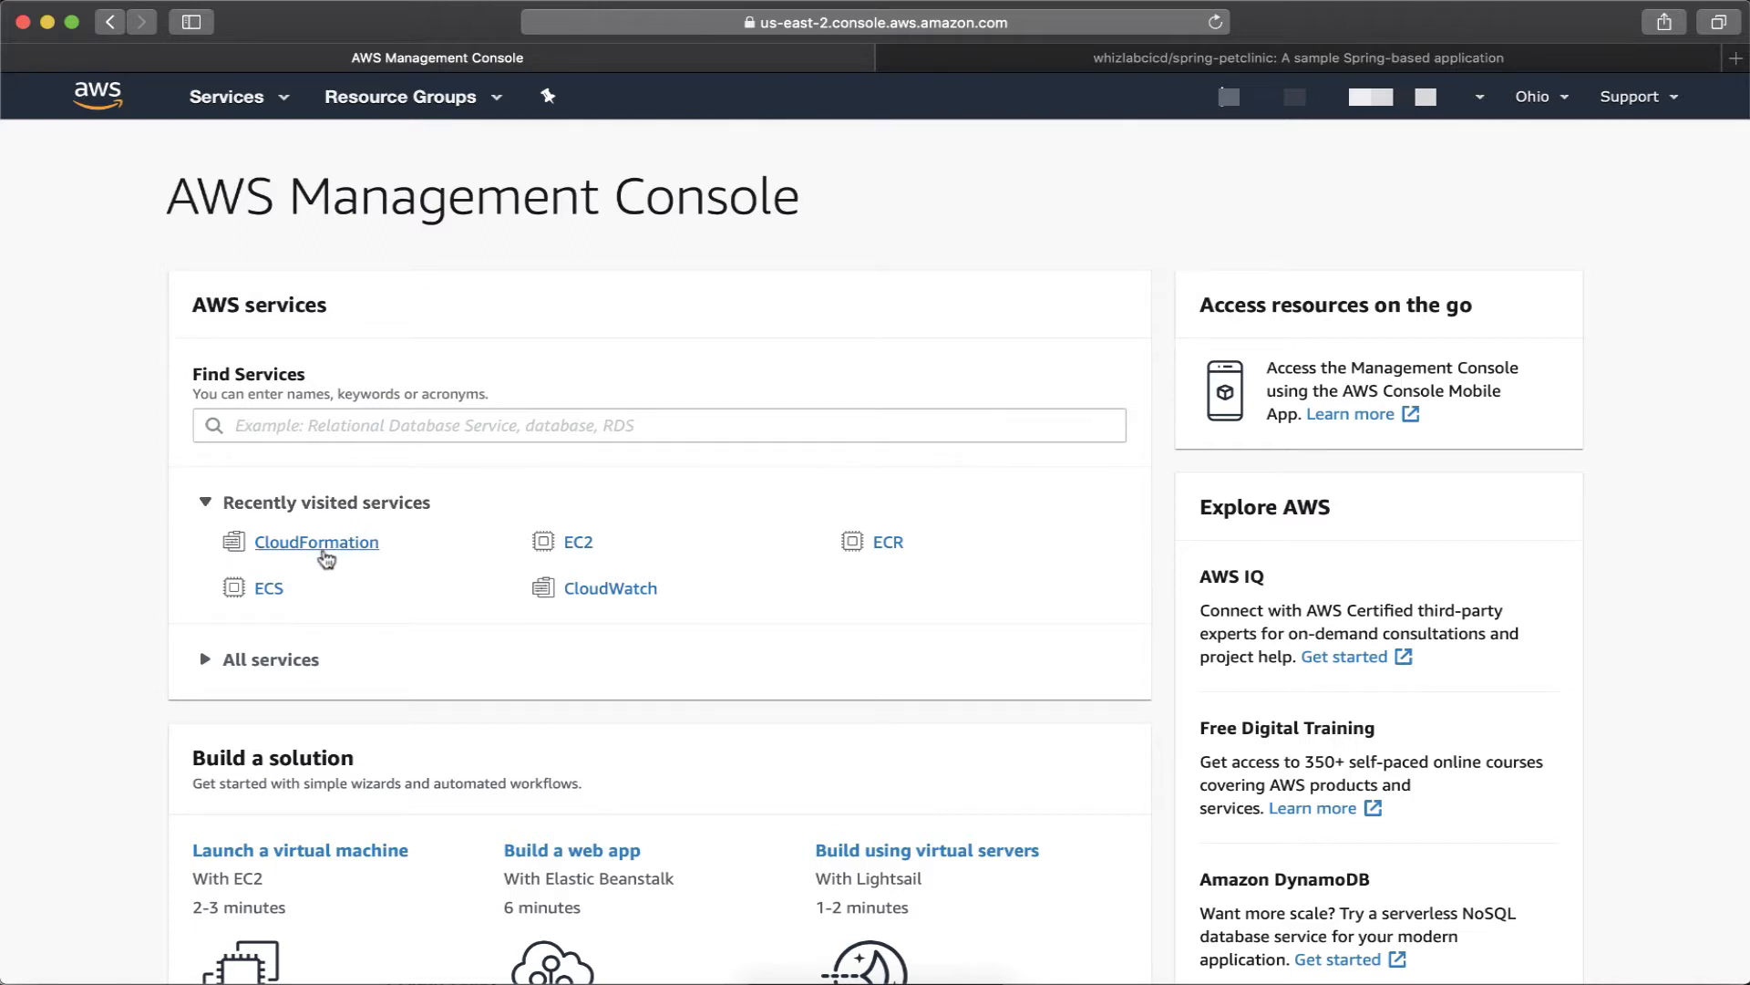
Open the CloudFormation service's stacks page from the console home.
{"action": "left_click", "coordinate": [321, 547]}
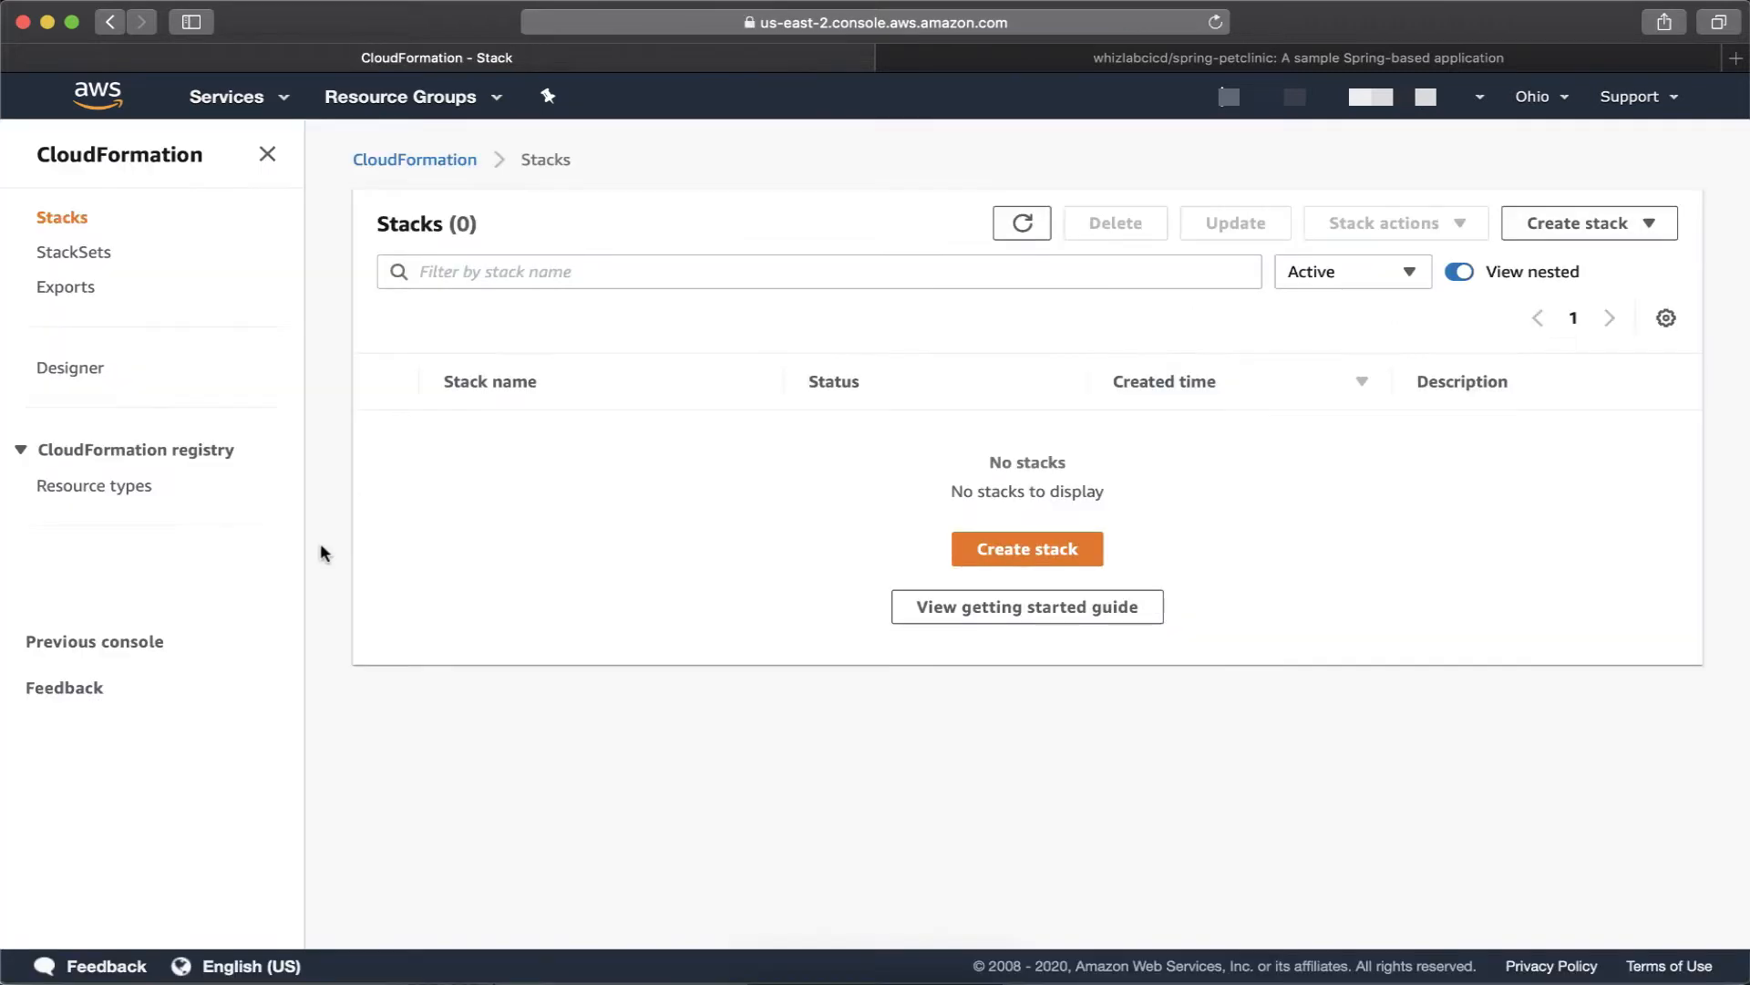
{"action": "left_click", "coordinate": [119, 96]}
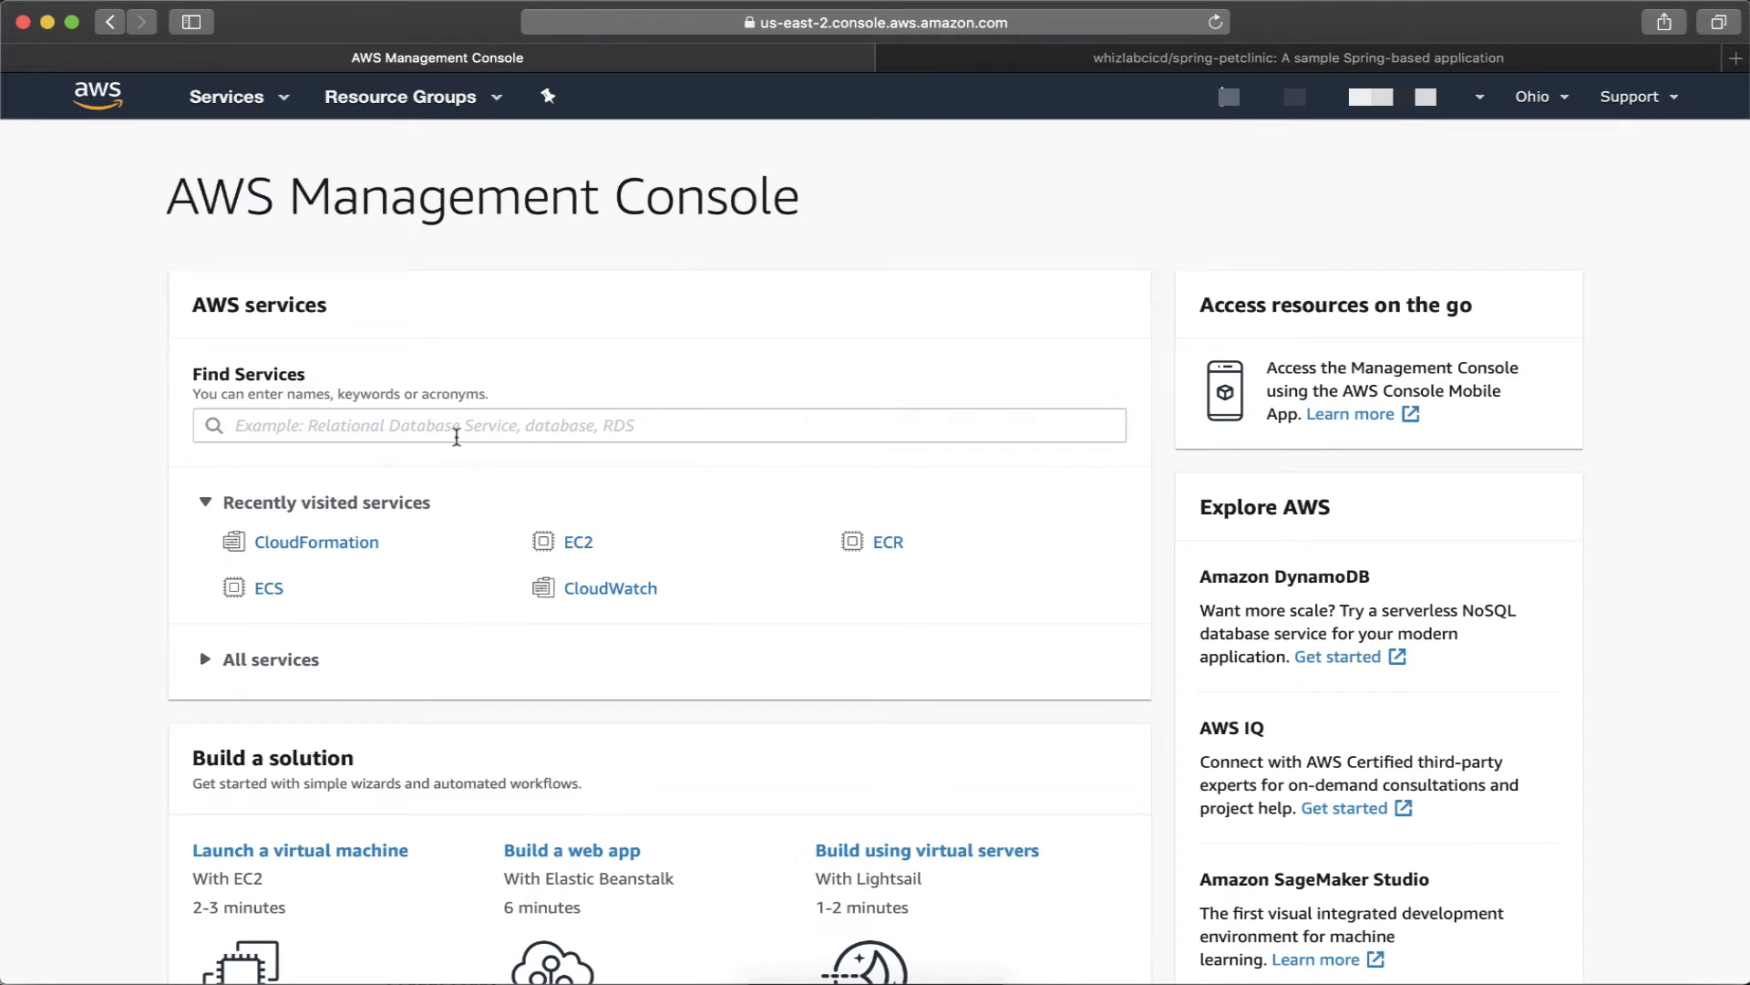
{"action": "left_click", "coordinate": [238, 101]}
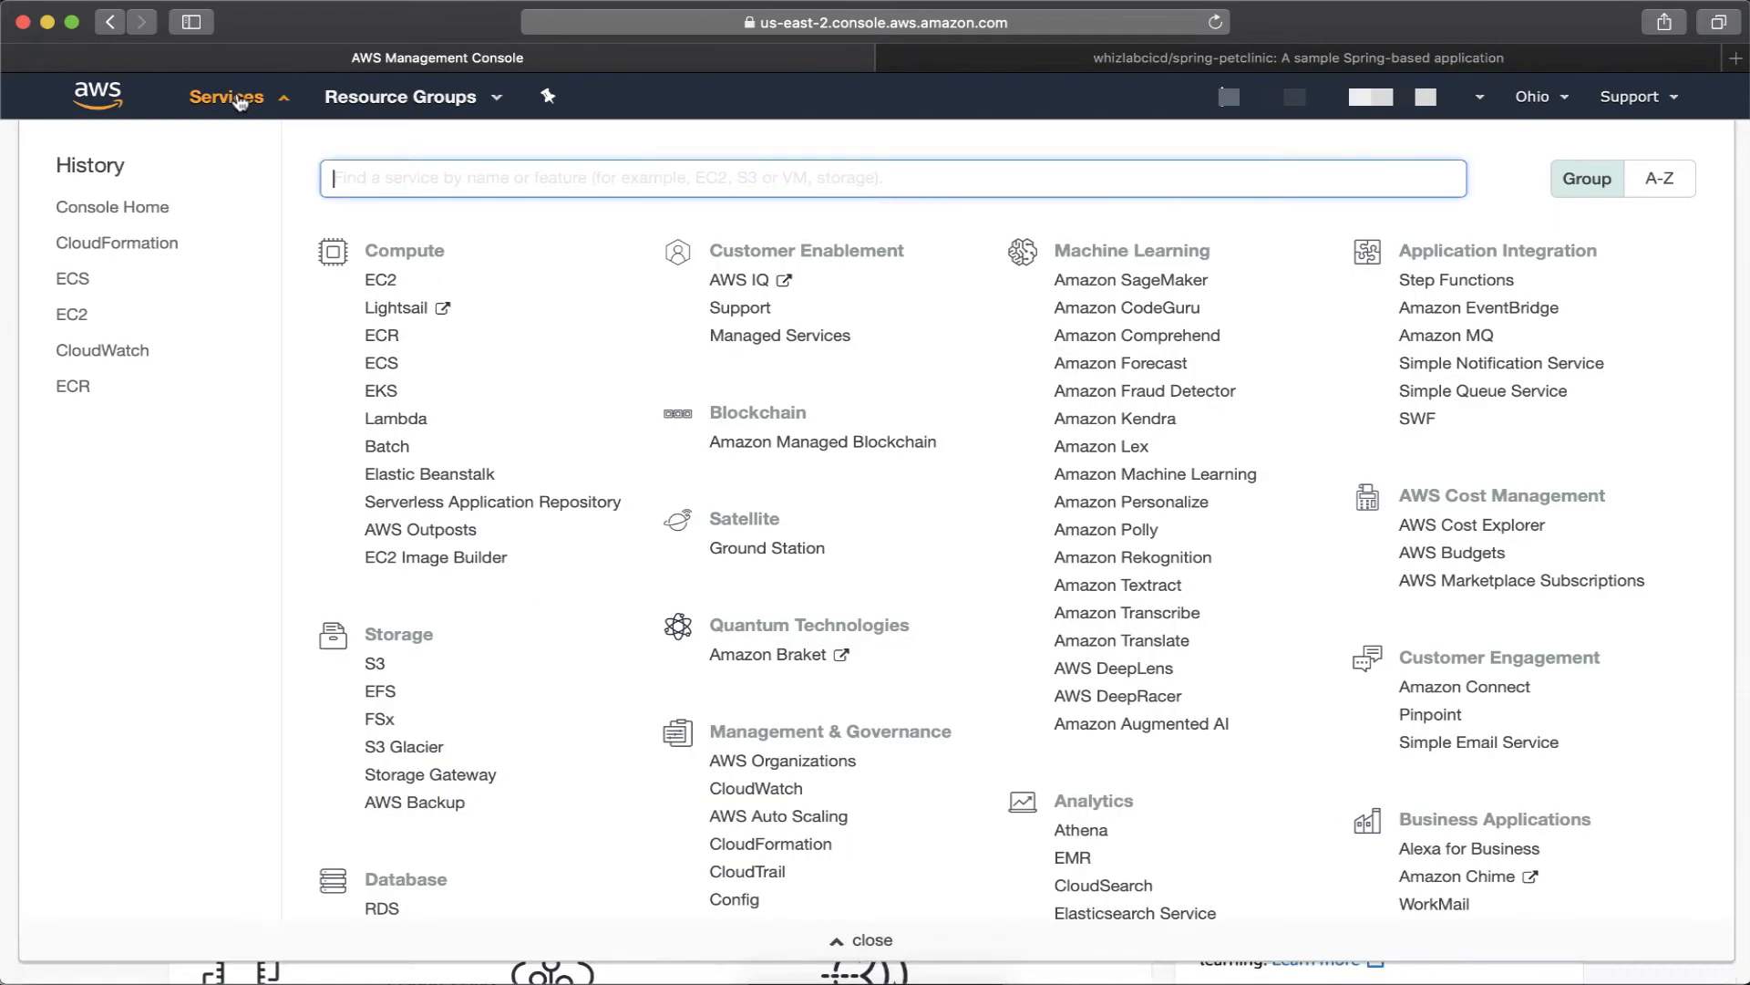
{"action": "left_click", "coordinate": [117, 243]}
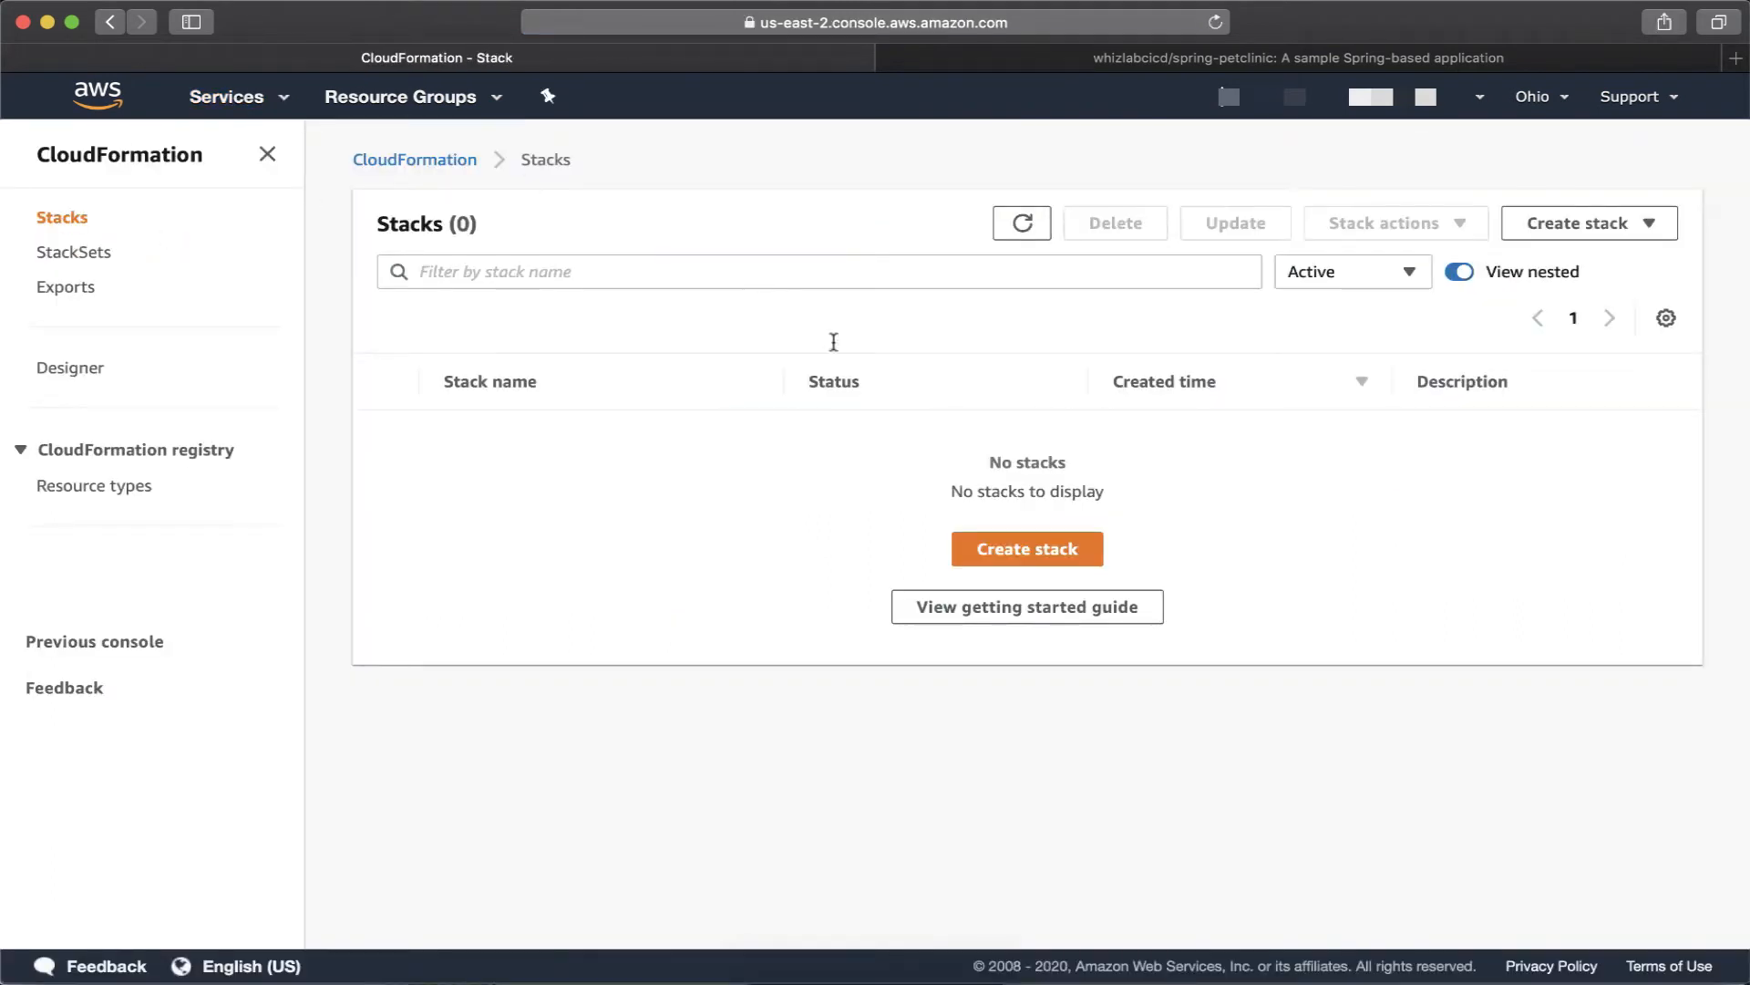
Start creating a stack from a ready template by uploading the fargate-codepipeline.yml file, and proceed to the stack details.
{"action": "left_click", "coordinate": [989, 548]}
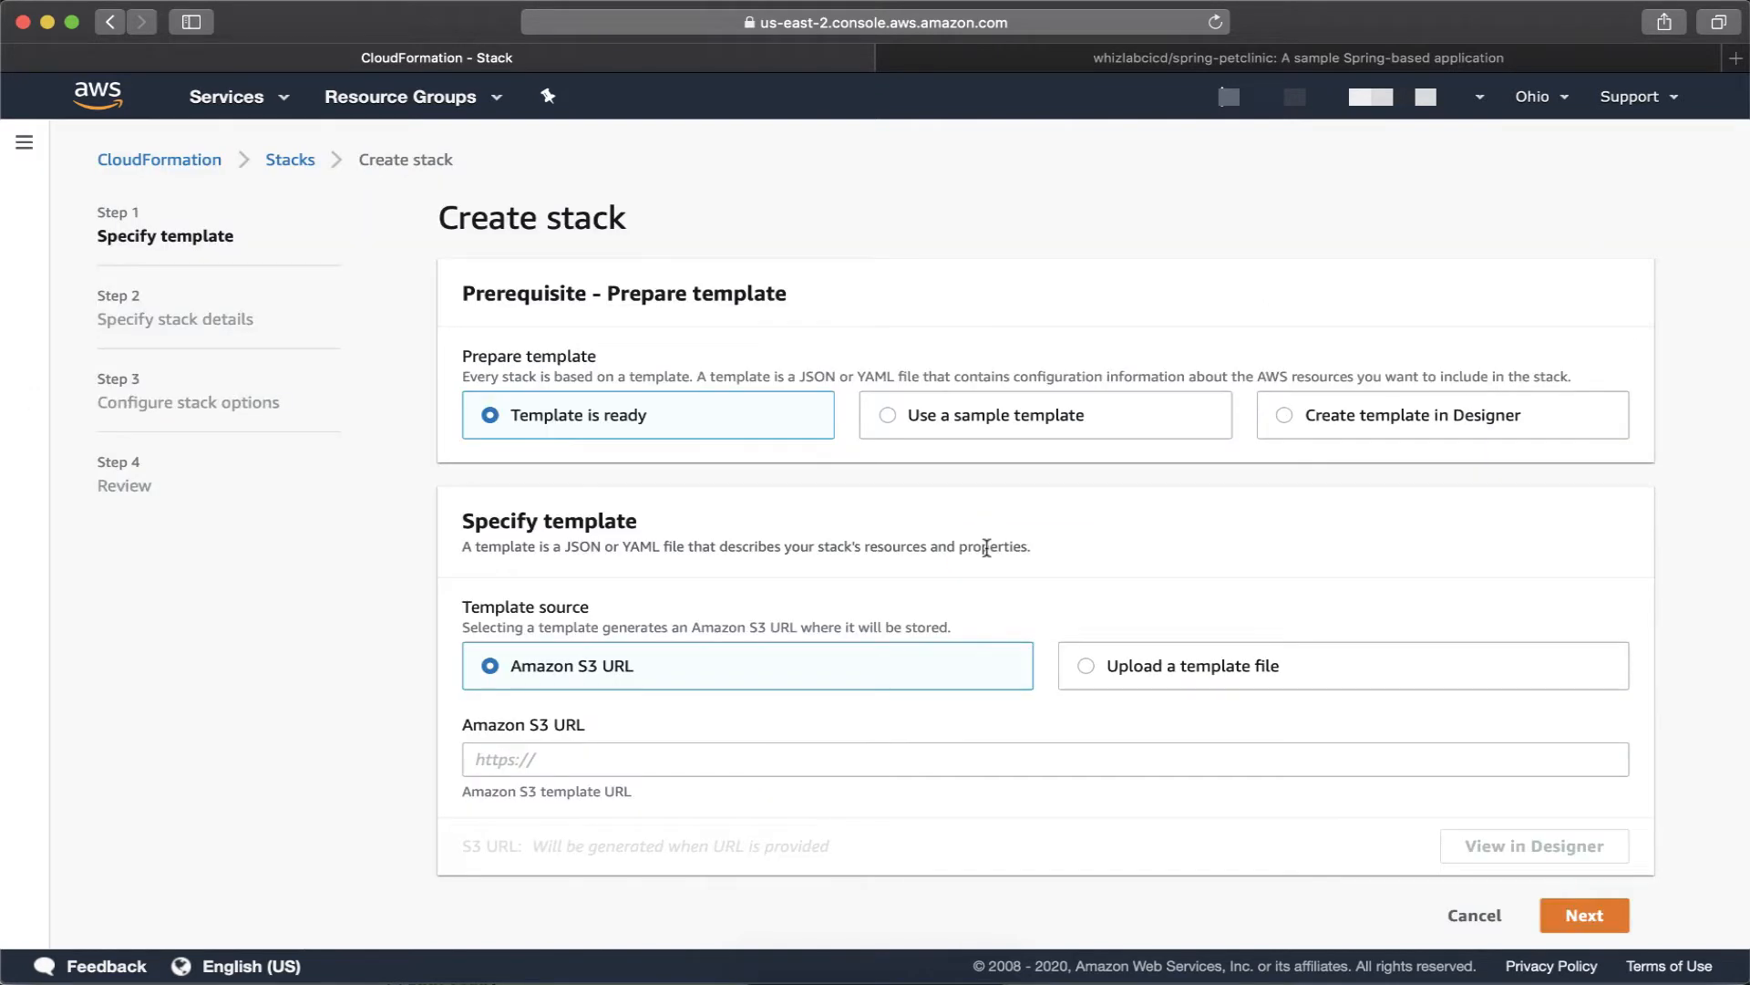
{"action": "left_click", "coordinate": [1211, 665]}
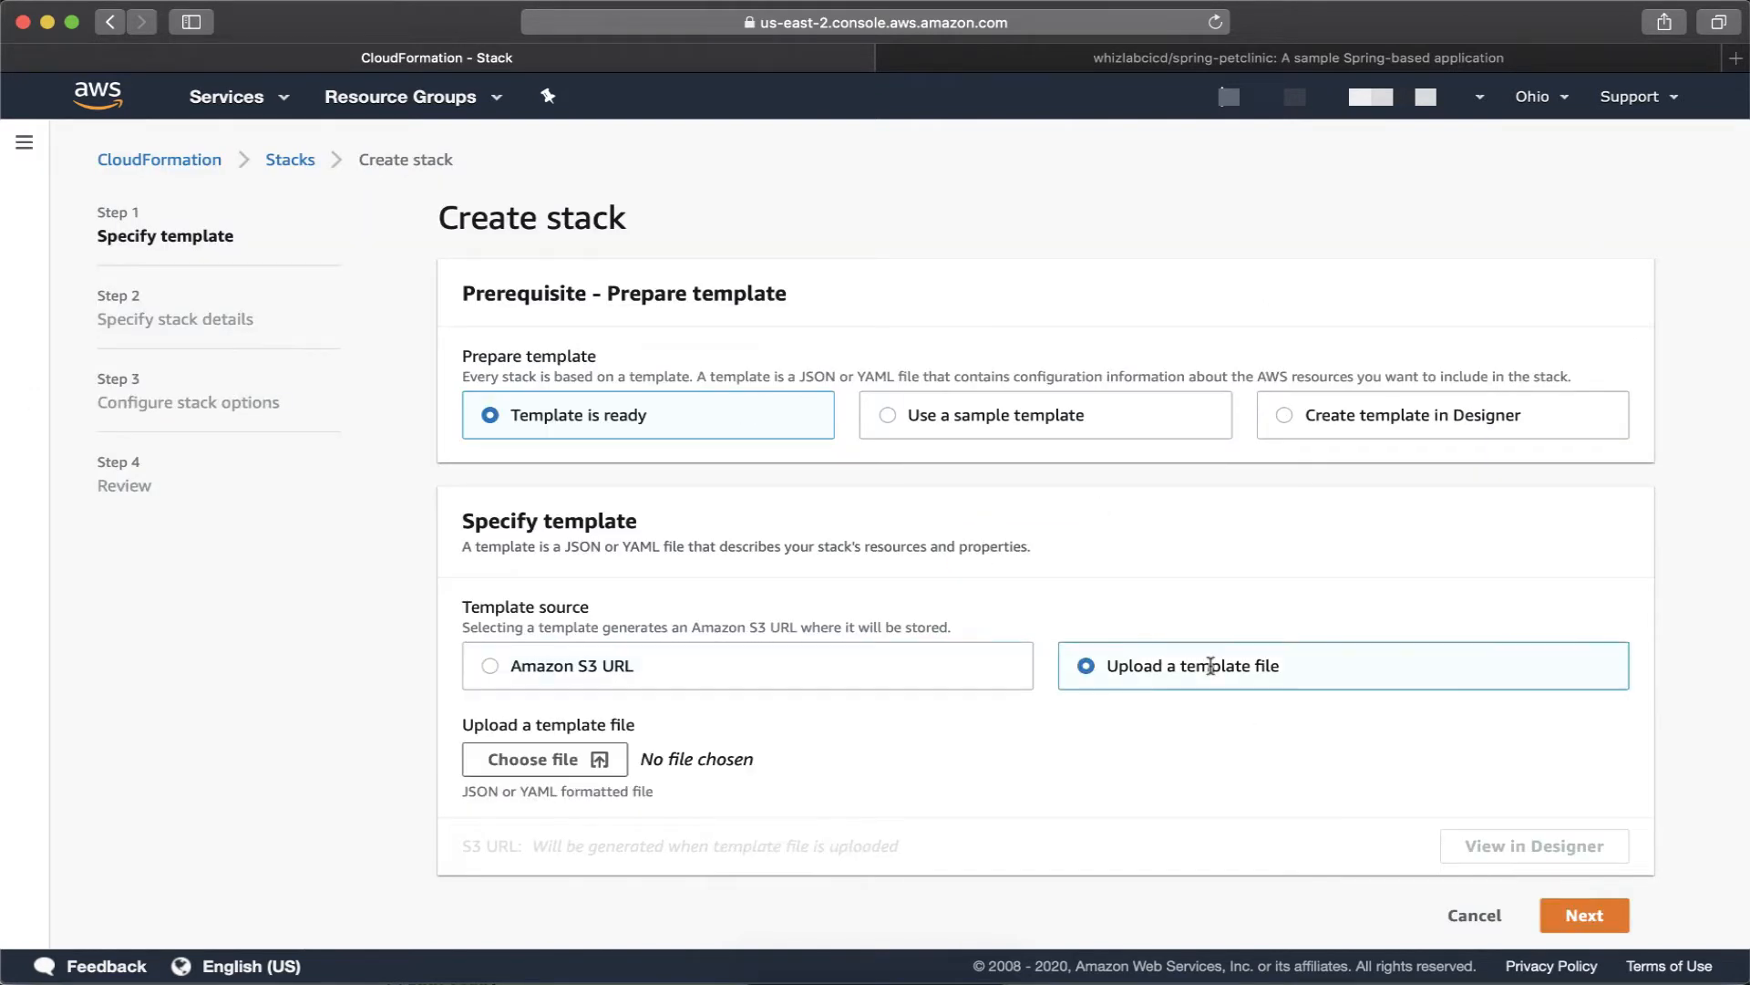
{"action": "left_click", "coordinate": [561, 762]}
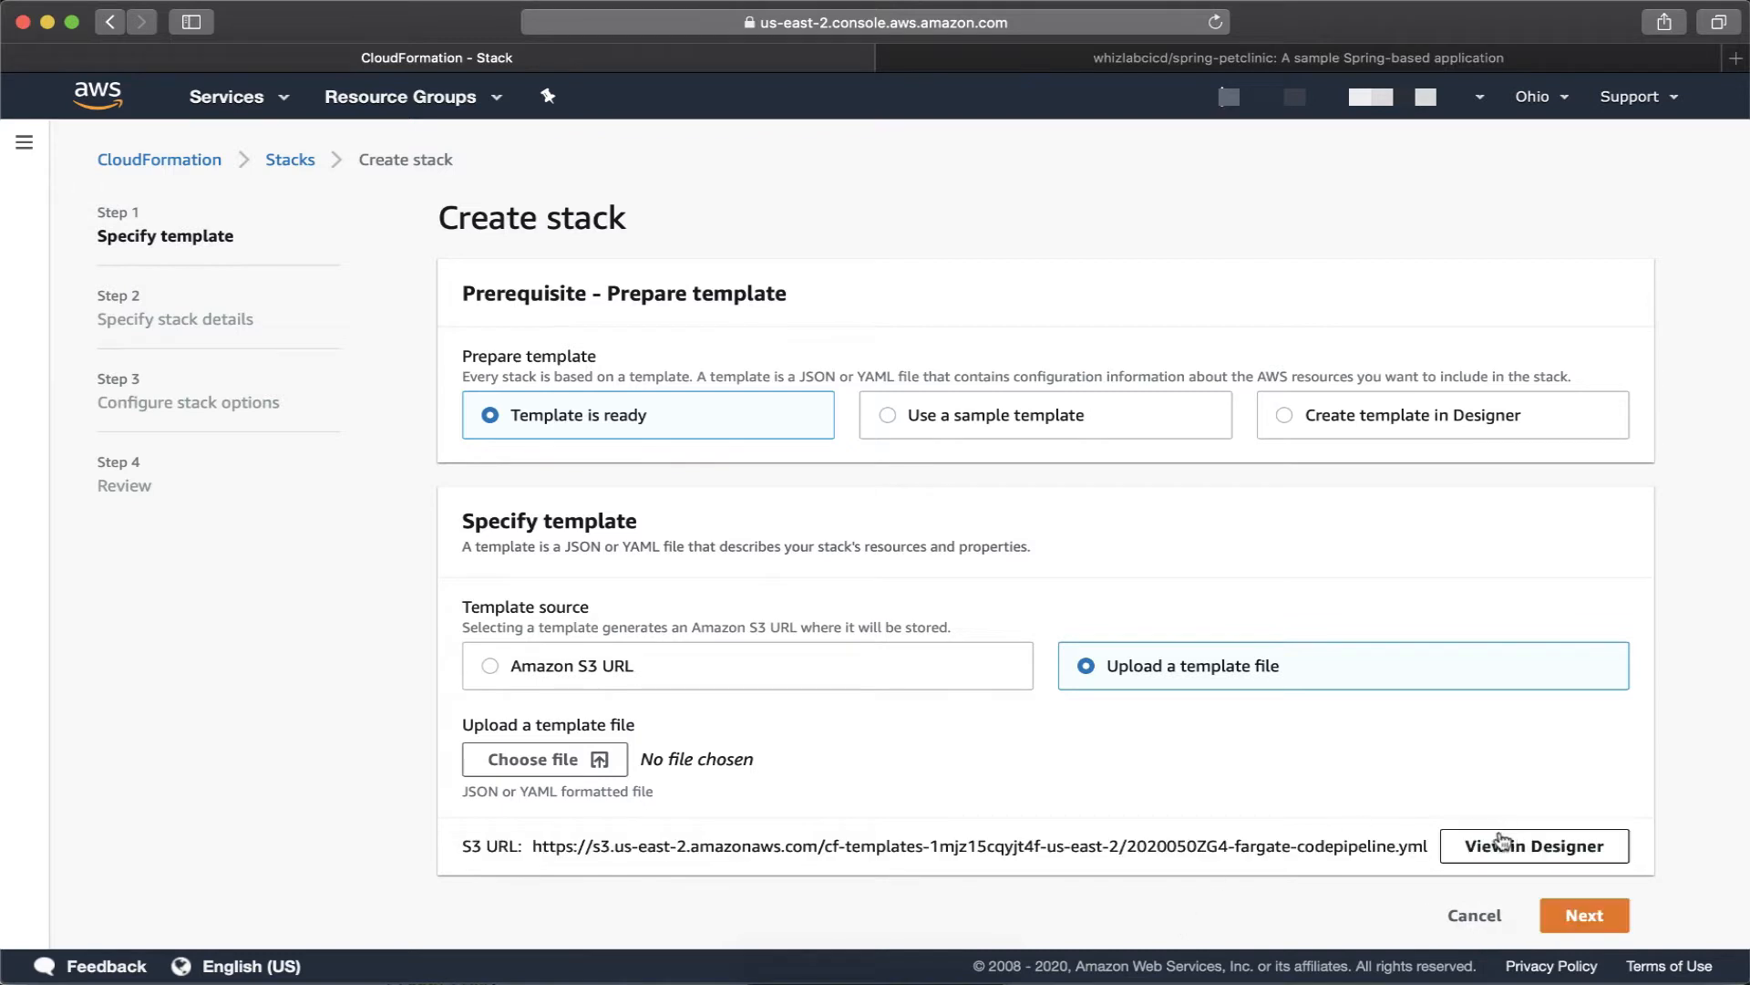
{"action": "left_click", "coordinate": [1569, 928]}
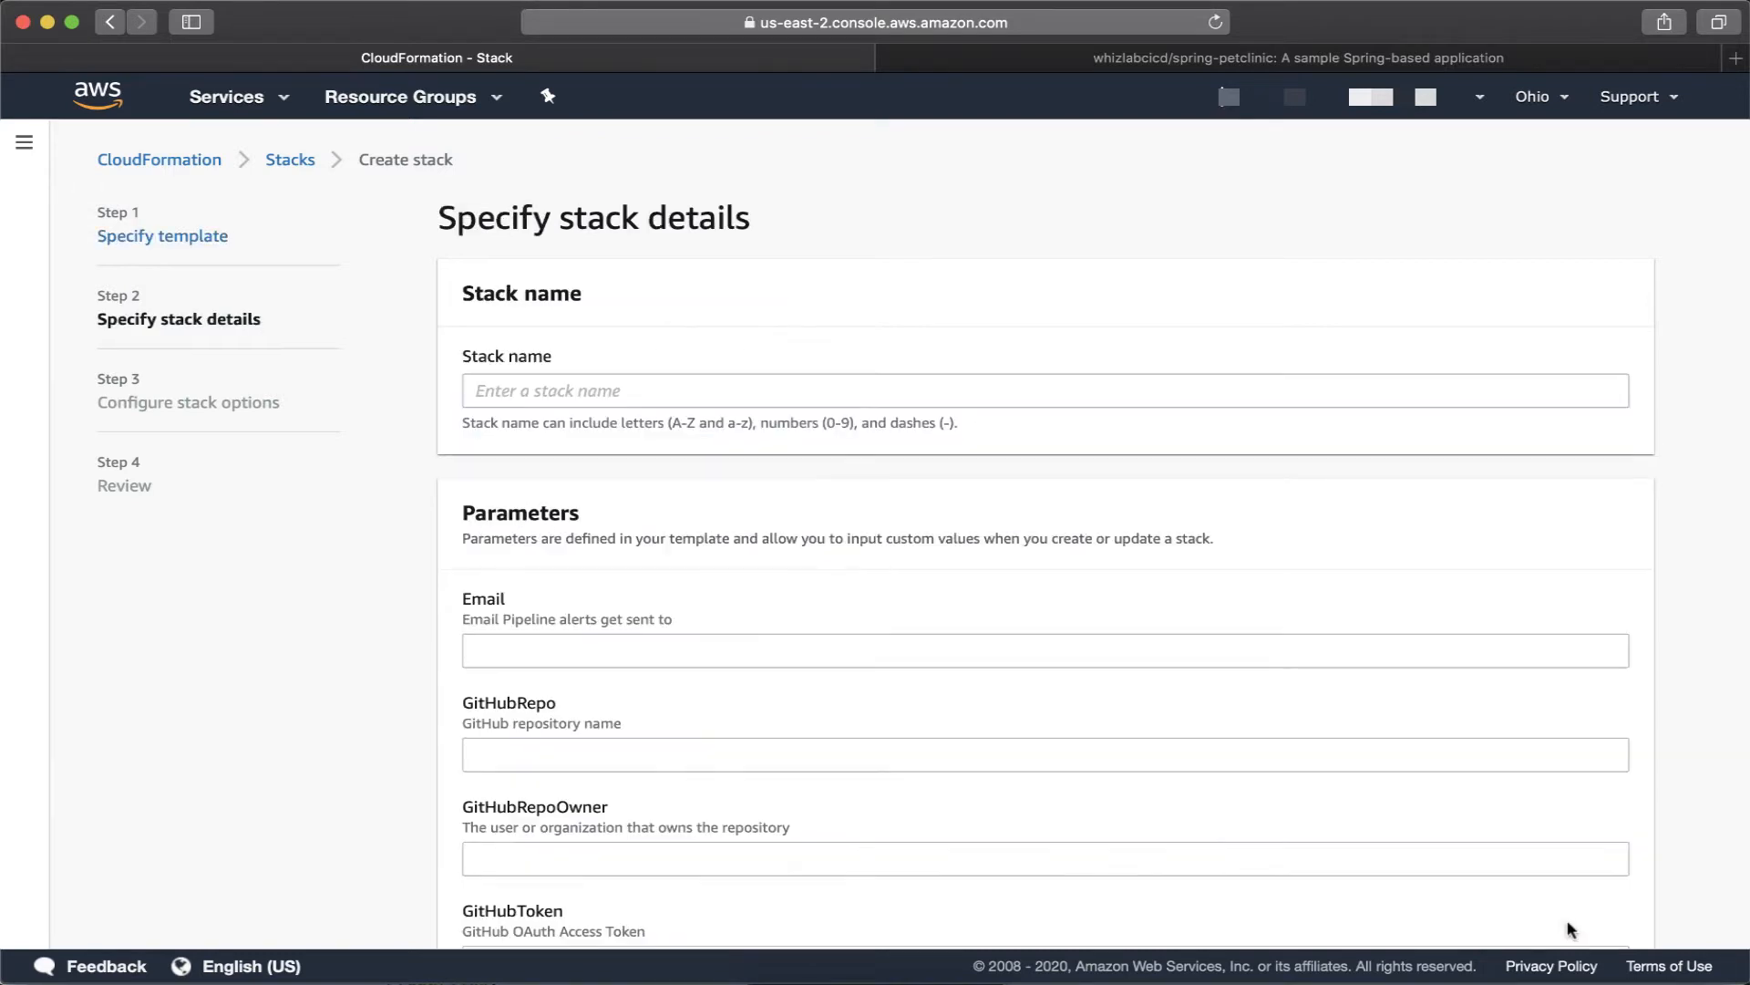
Name the stack spring-petclinic-fargate and fill in the e-mail address for pipeline alerts.
{"action": "left_click", "coordinate": [1106, 394]}
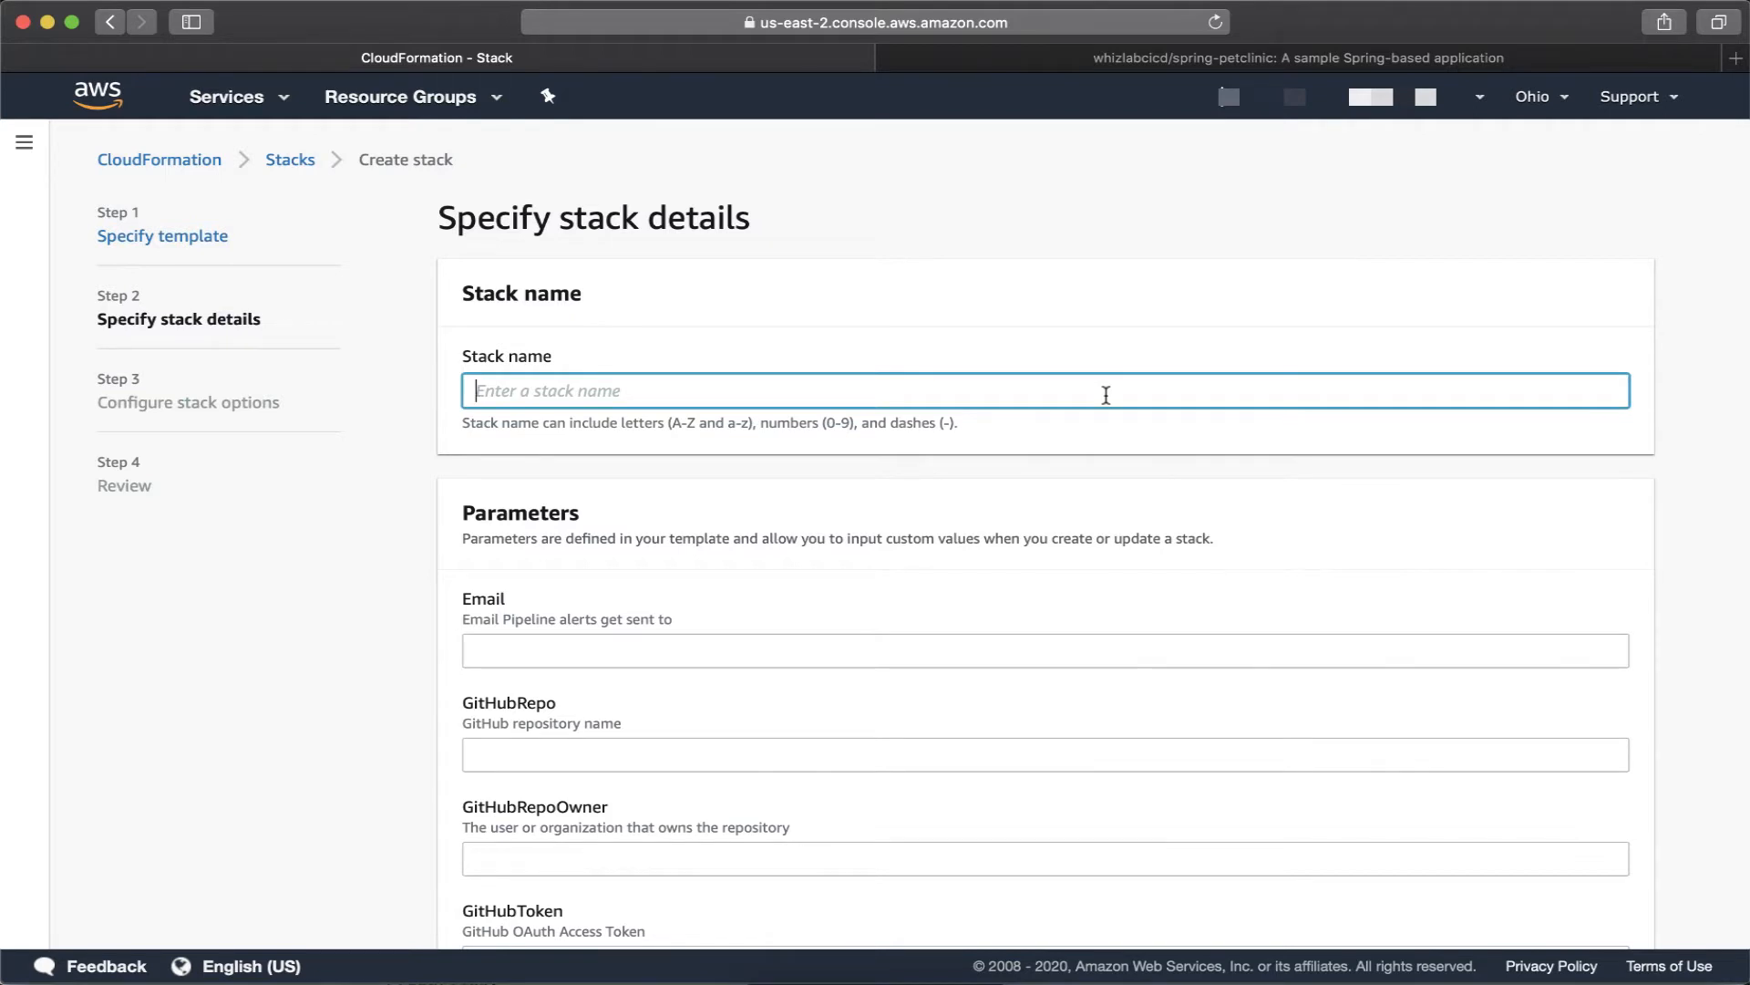
{"action": "type", "text": "spring-petclinic-fa"}
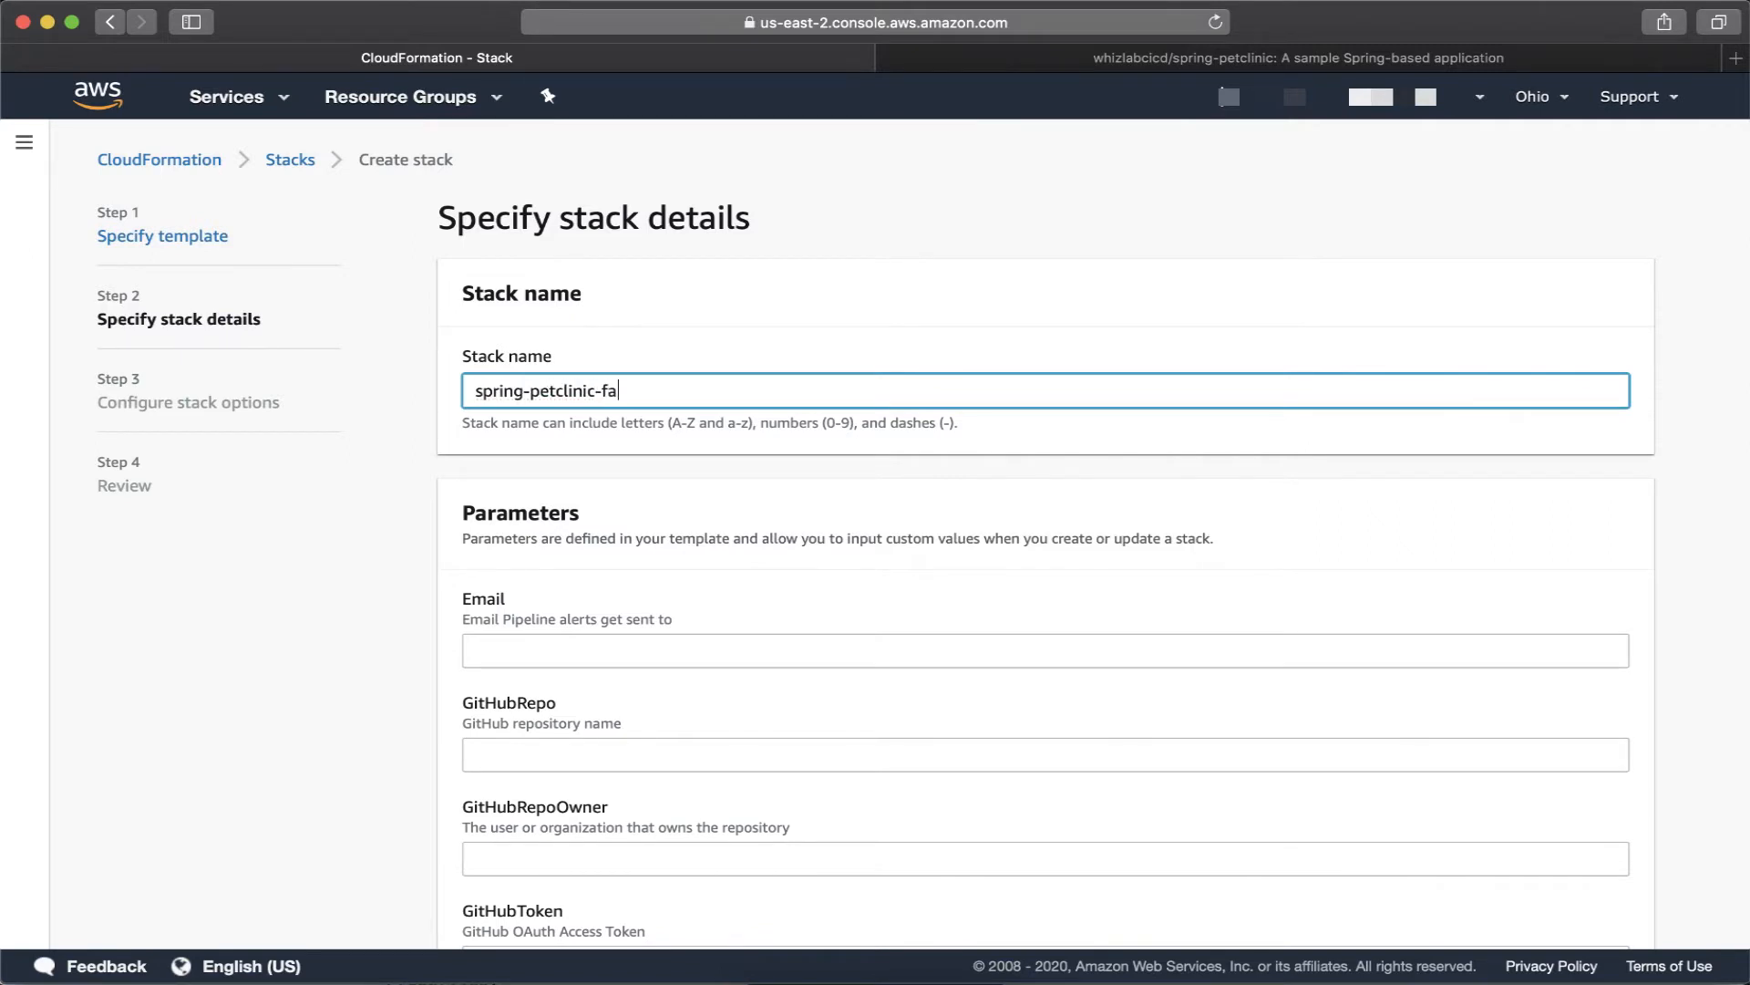
{"action": "type", "text": "rgate"}
{"action": "left_click", "coordinate": [563, 651]}
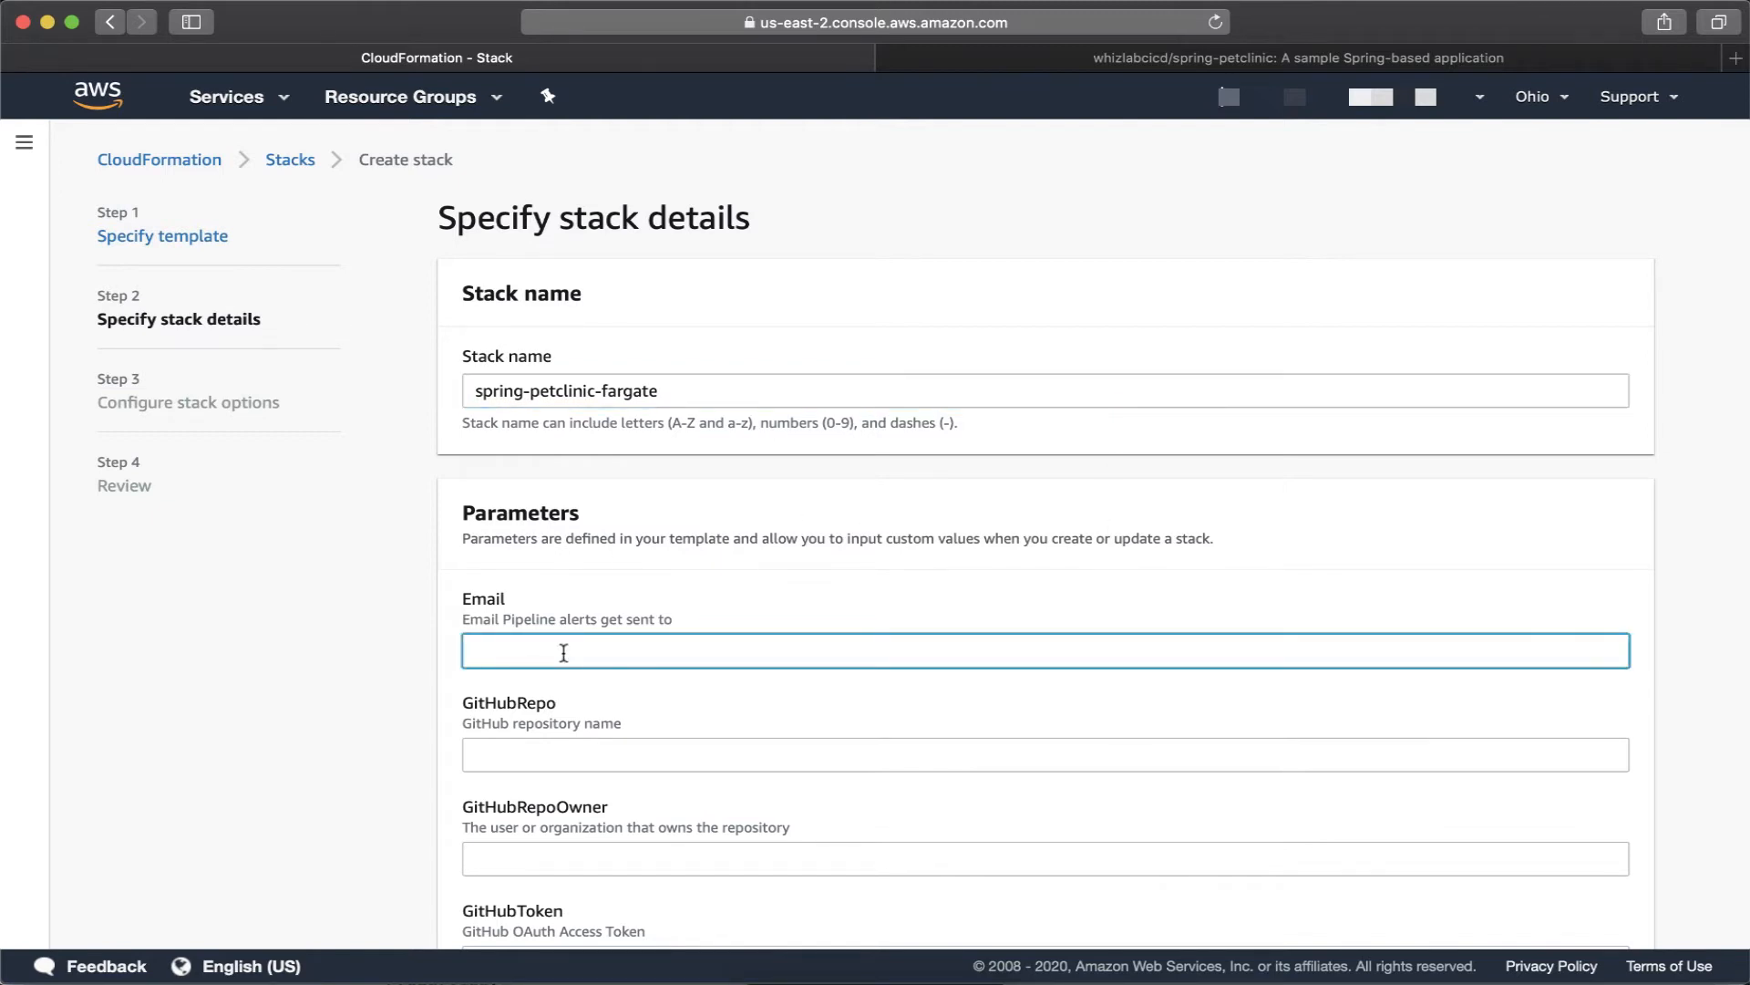
{"action": "type", "text": "test@example.com"}
Copy the repository name spring-petclinic from the GitHub page into the GitHubRepo parameter.
{"action": "scroll", "coordinate": [592, 547], "scroll_direction": "down", "scroll_amount": 3}
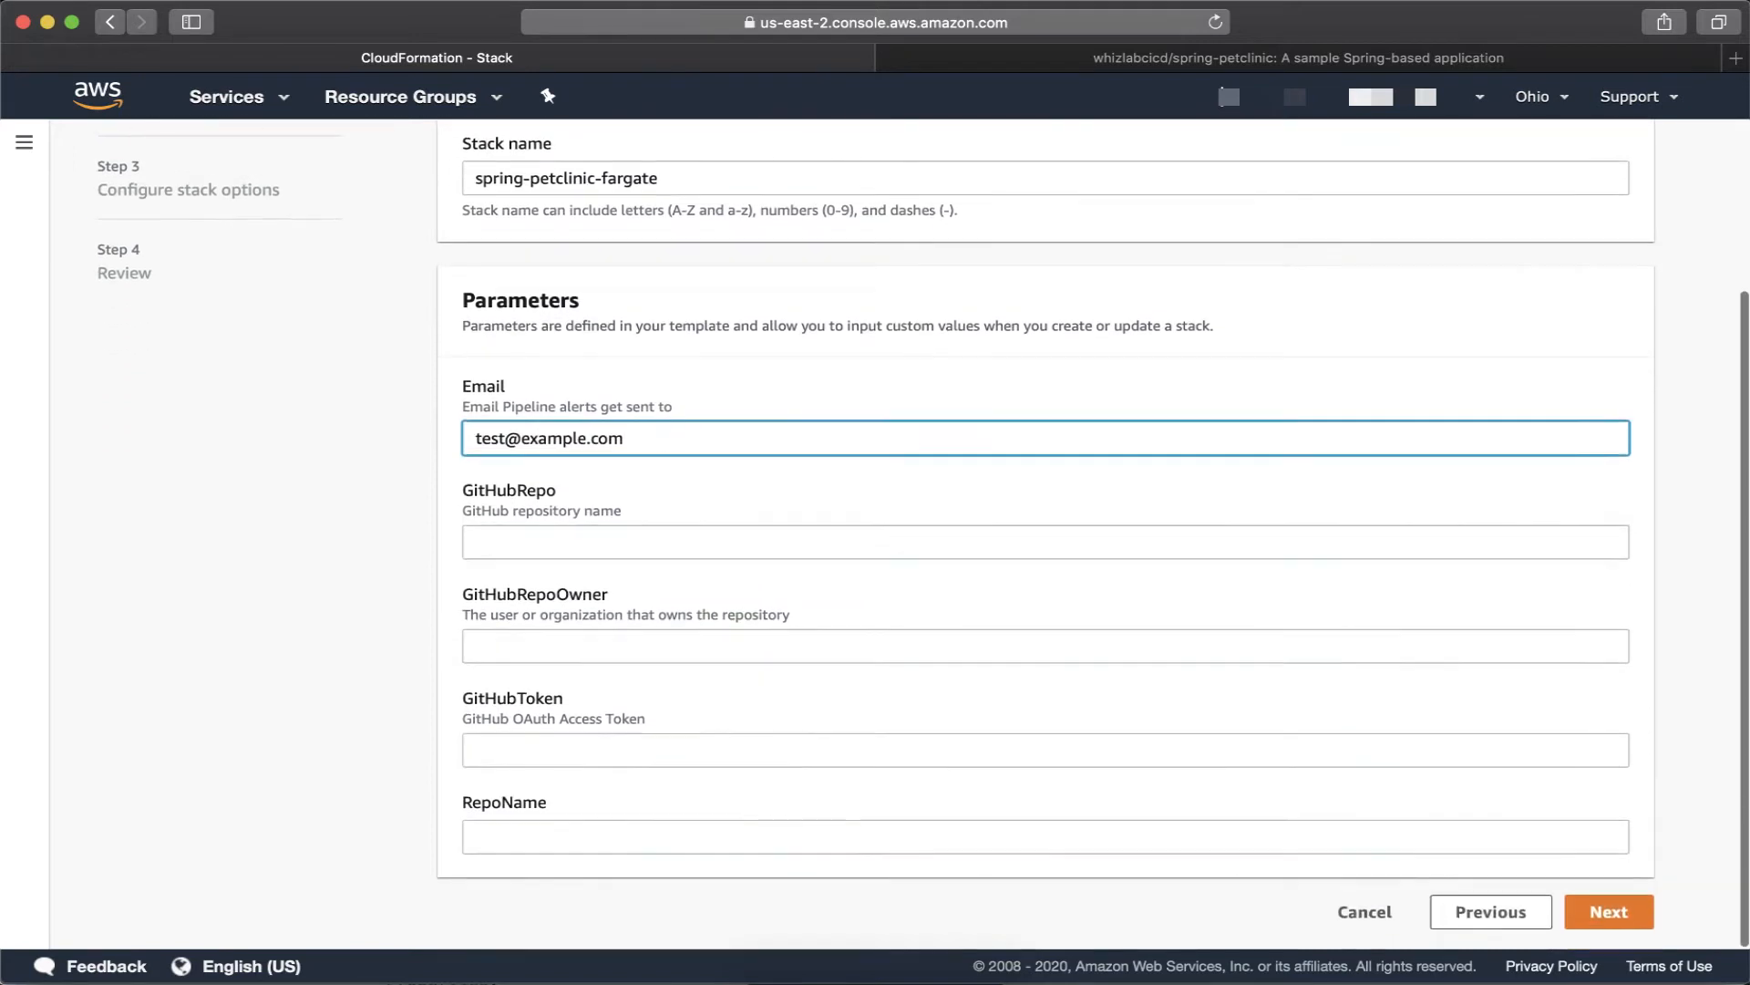
{"action": "left_click", "coordinate": [587, 546]}
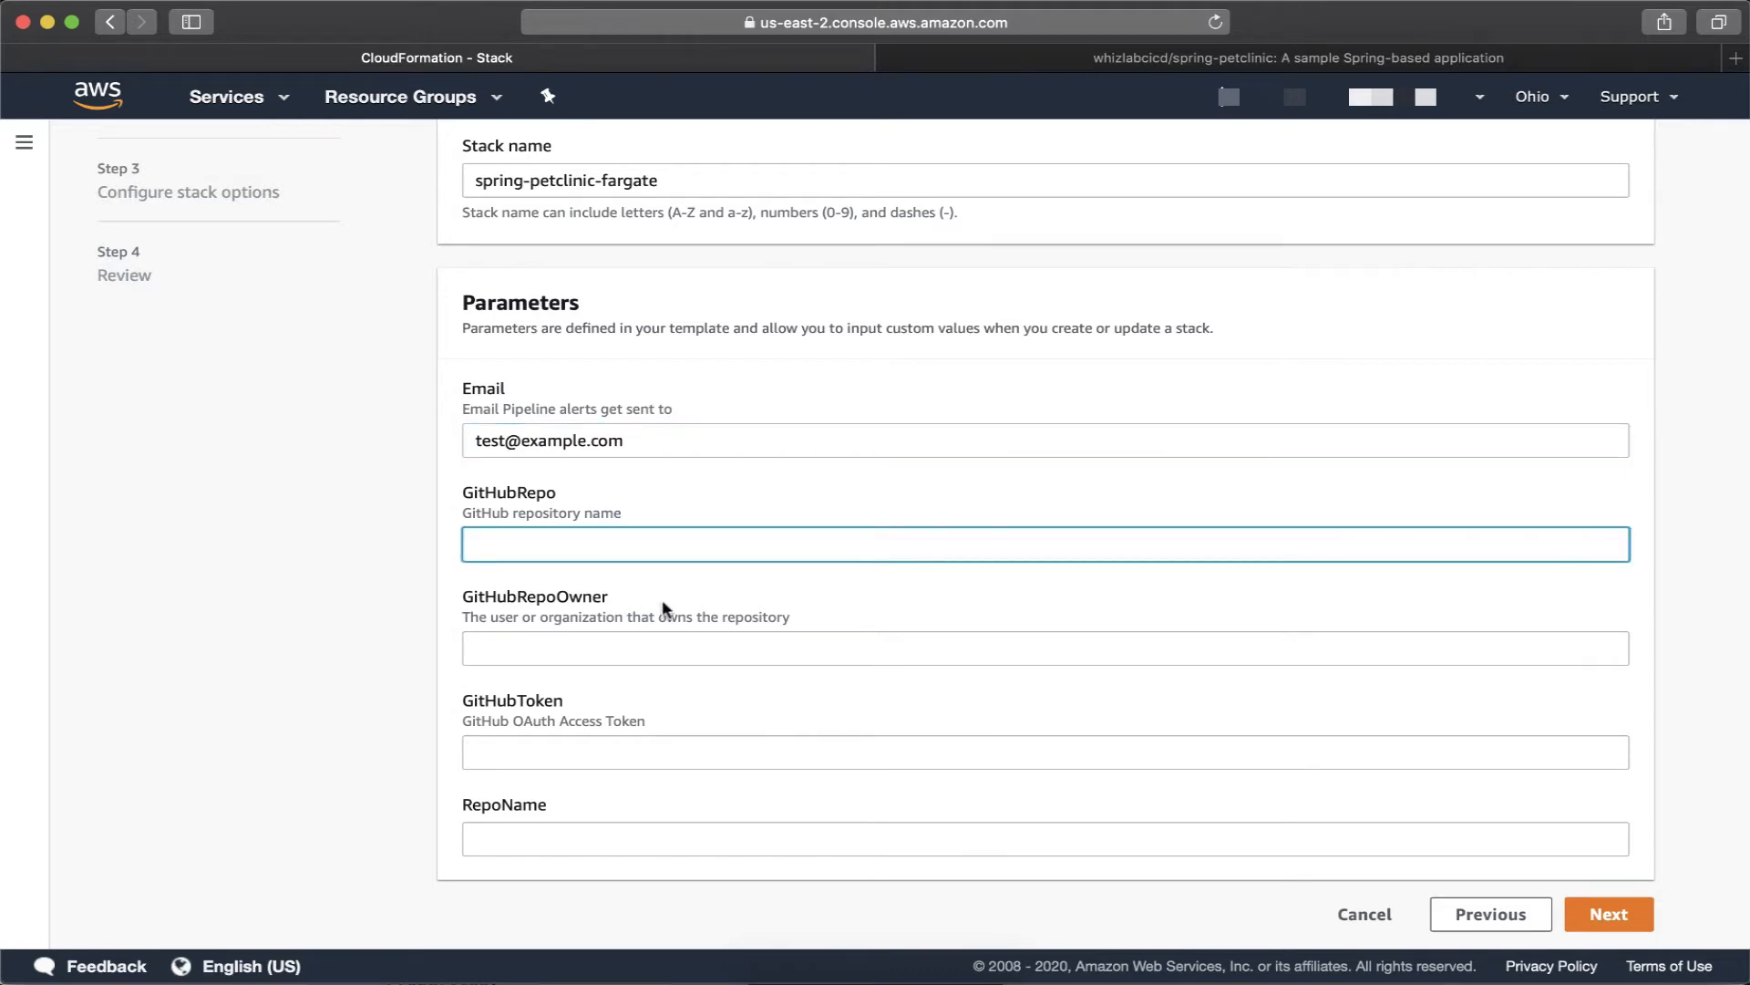
{"action": "left_click", "coordinate": [1033, 60]}
{"action": "left_click_drag", "start_coordinate": [595, 182], "coordinate": [429, 187]}
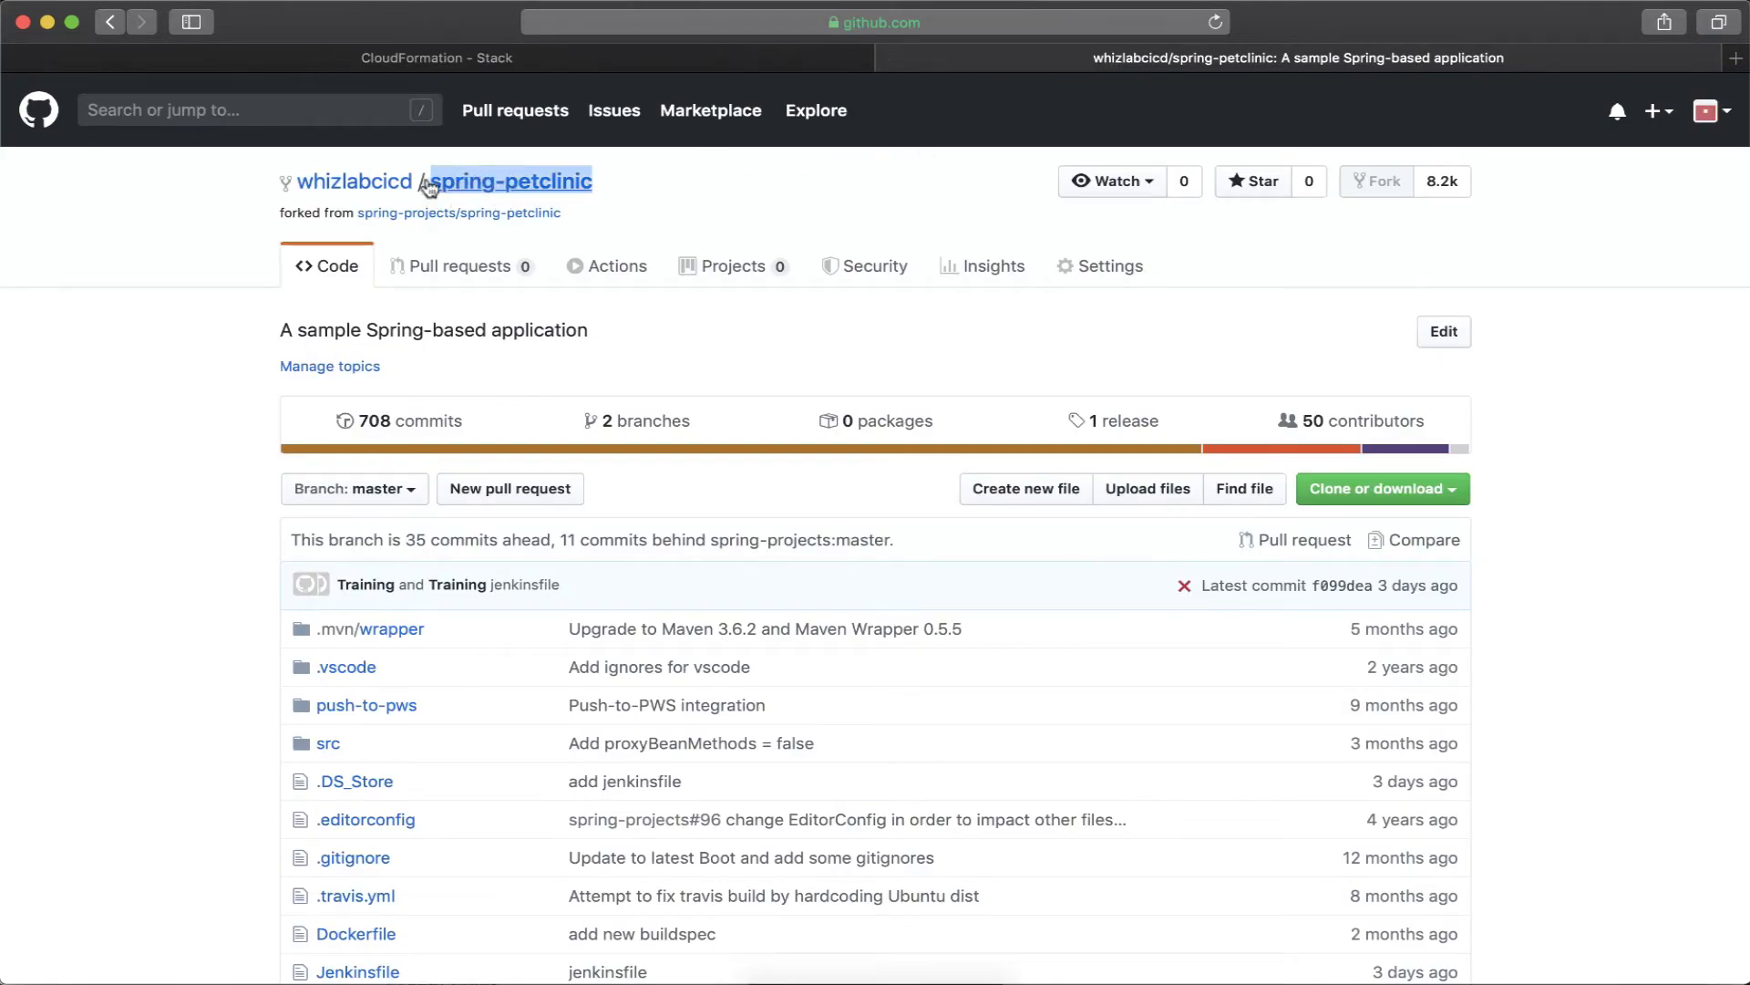
{"action": "key", "text": "super+c"}
{"action": "left_click", "coordinate": [697, 57]}
{"action": "key", "text": "super+v"}
Copy the repository owner whizlabcicd from the GitHub page into the GitHubRepoOwner parameter.
{"action": "left_click", "coordinate": [1194, 57]}
{"action": "double_click", "coordinate": [355, 181]}
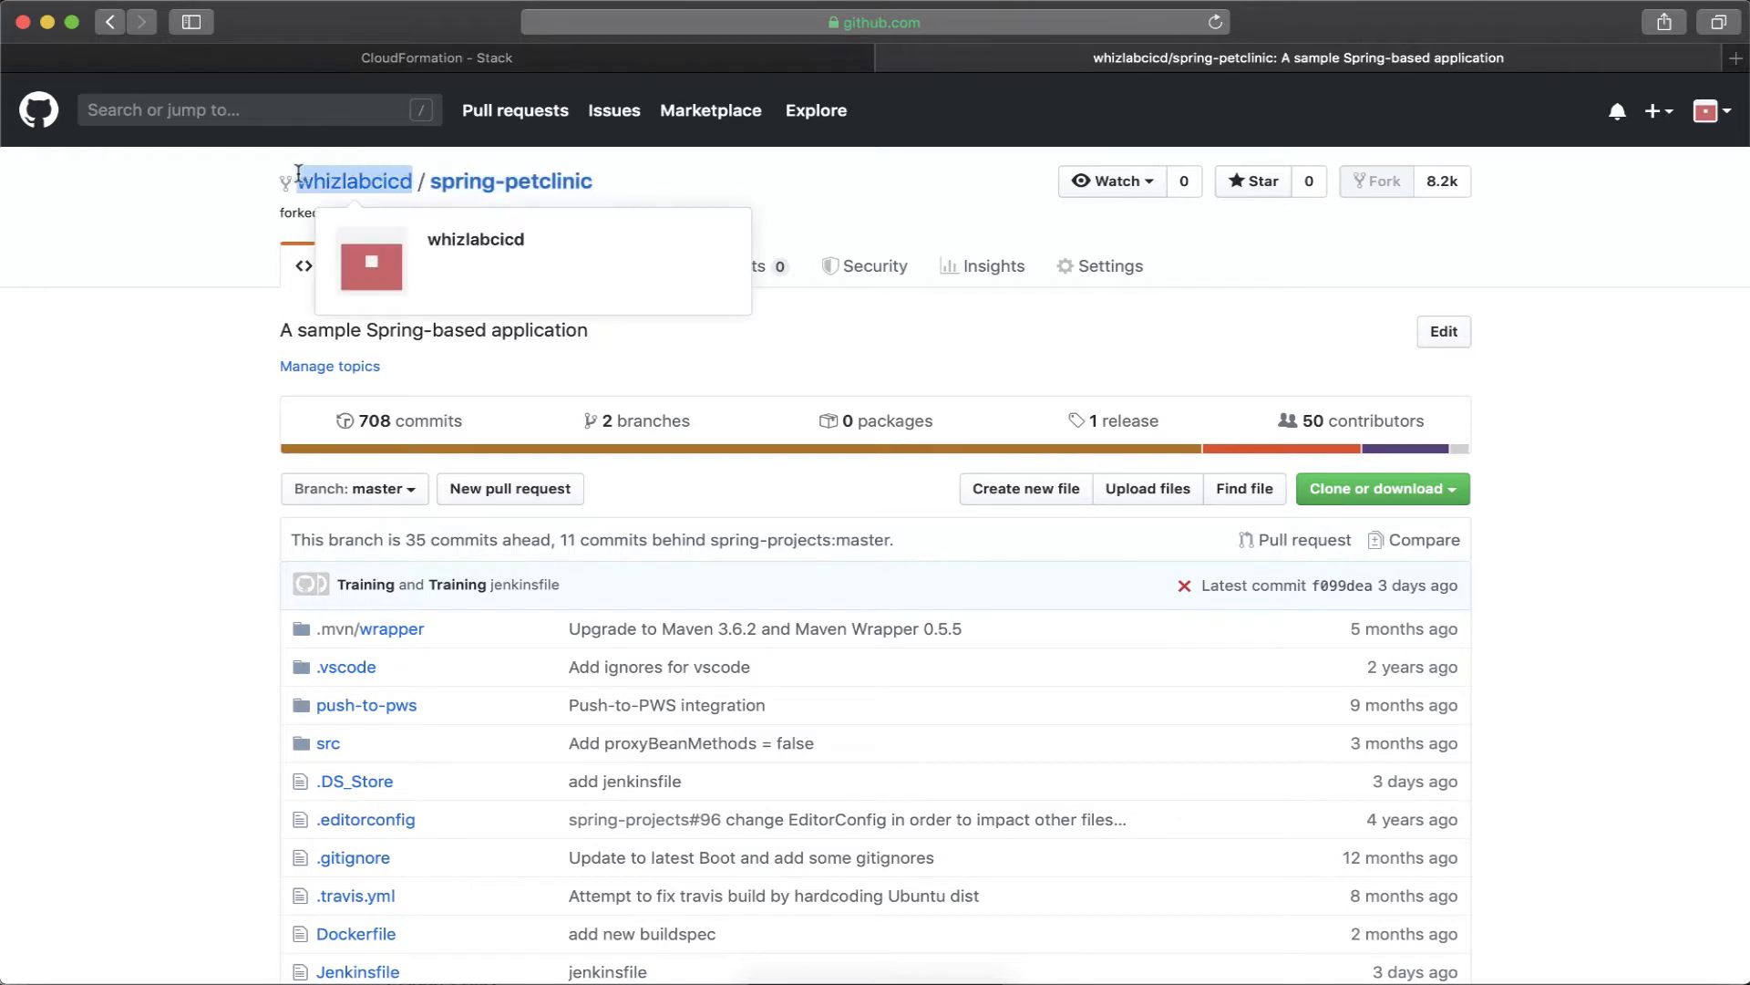
{"action": "left_click", "coordinate": [573, 50]}
{"action": "left_click", "coordinate": [597, 638]}
{"action": "key", "text": "super+v"}
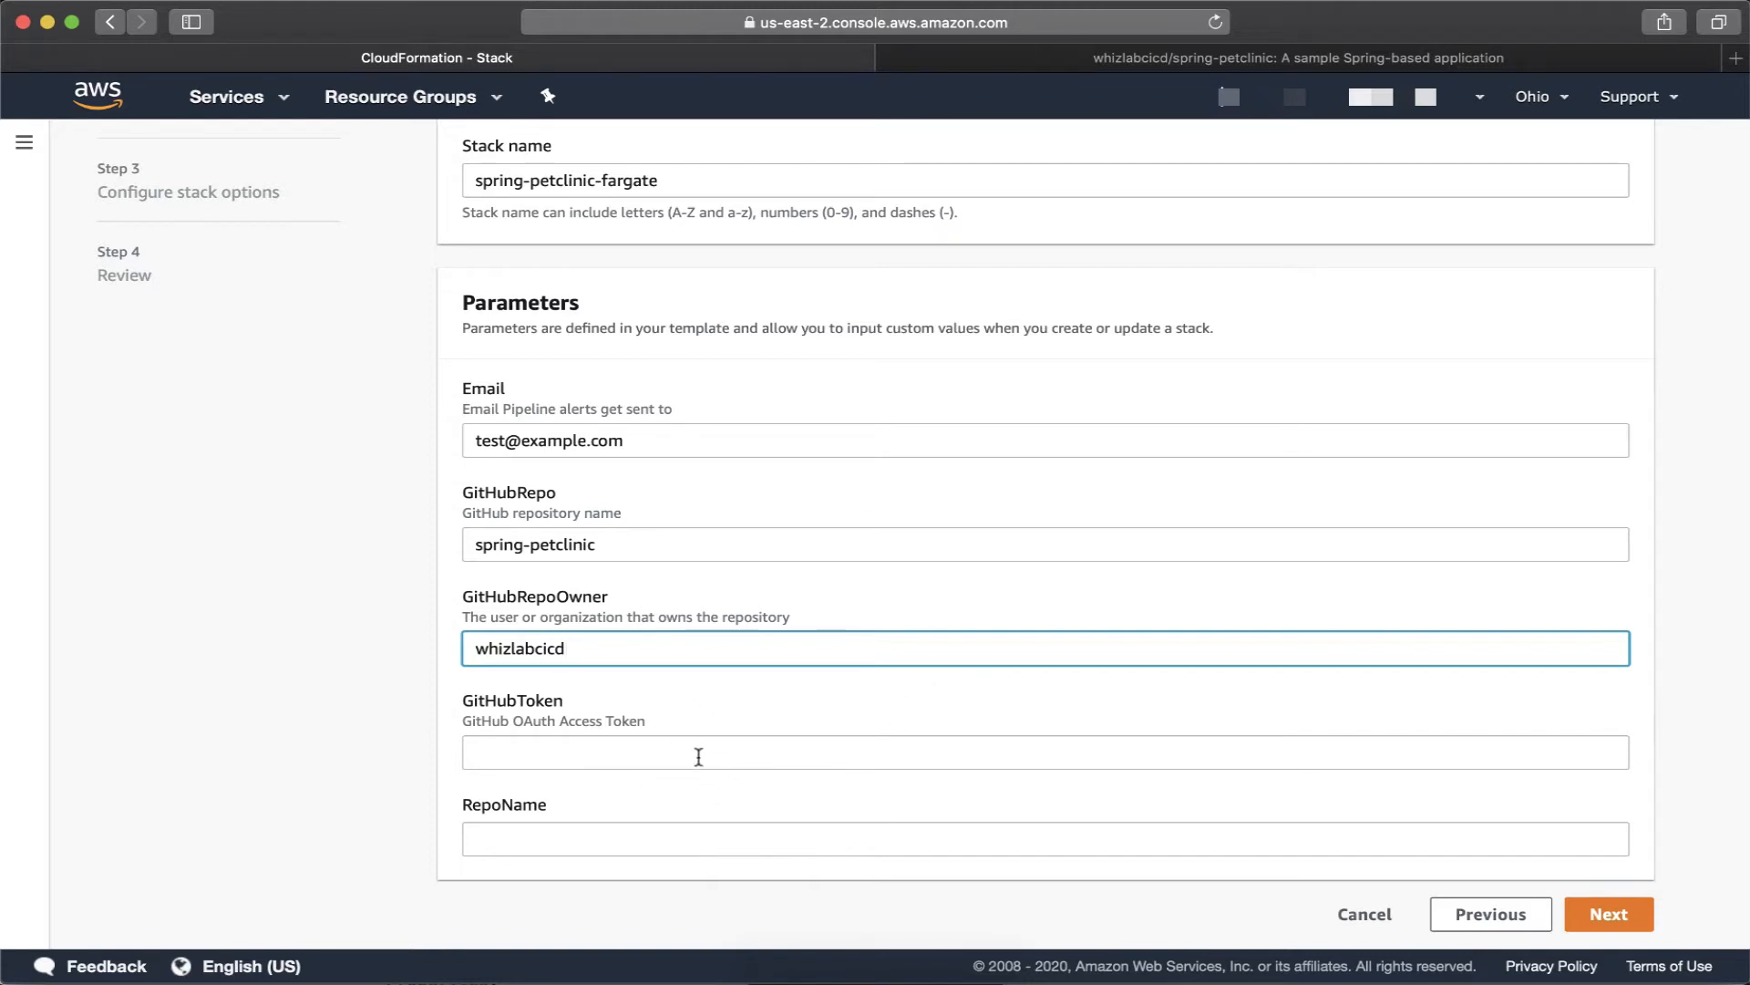
Fetch the GitHub OAuth access token from the Notes app and paste it into the GitHubToken parameter.
{"action": "key", "text": "super+Tab"}
{"action": "key", "text": "super+Tab"}
{"action": "key", "text": "super+Tab"}
{"action": "key", "text": "super+Tab"}
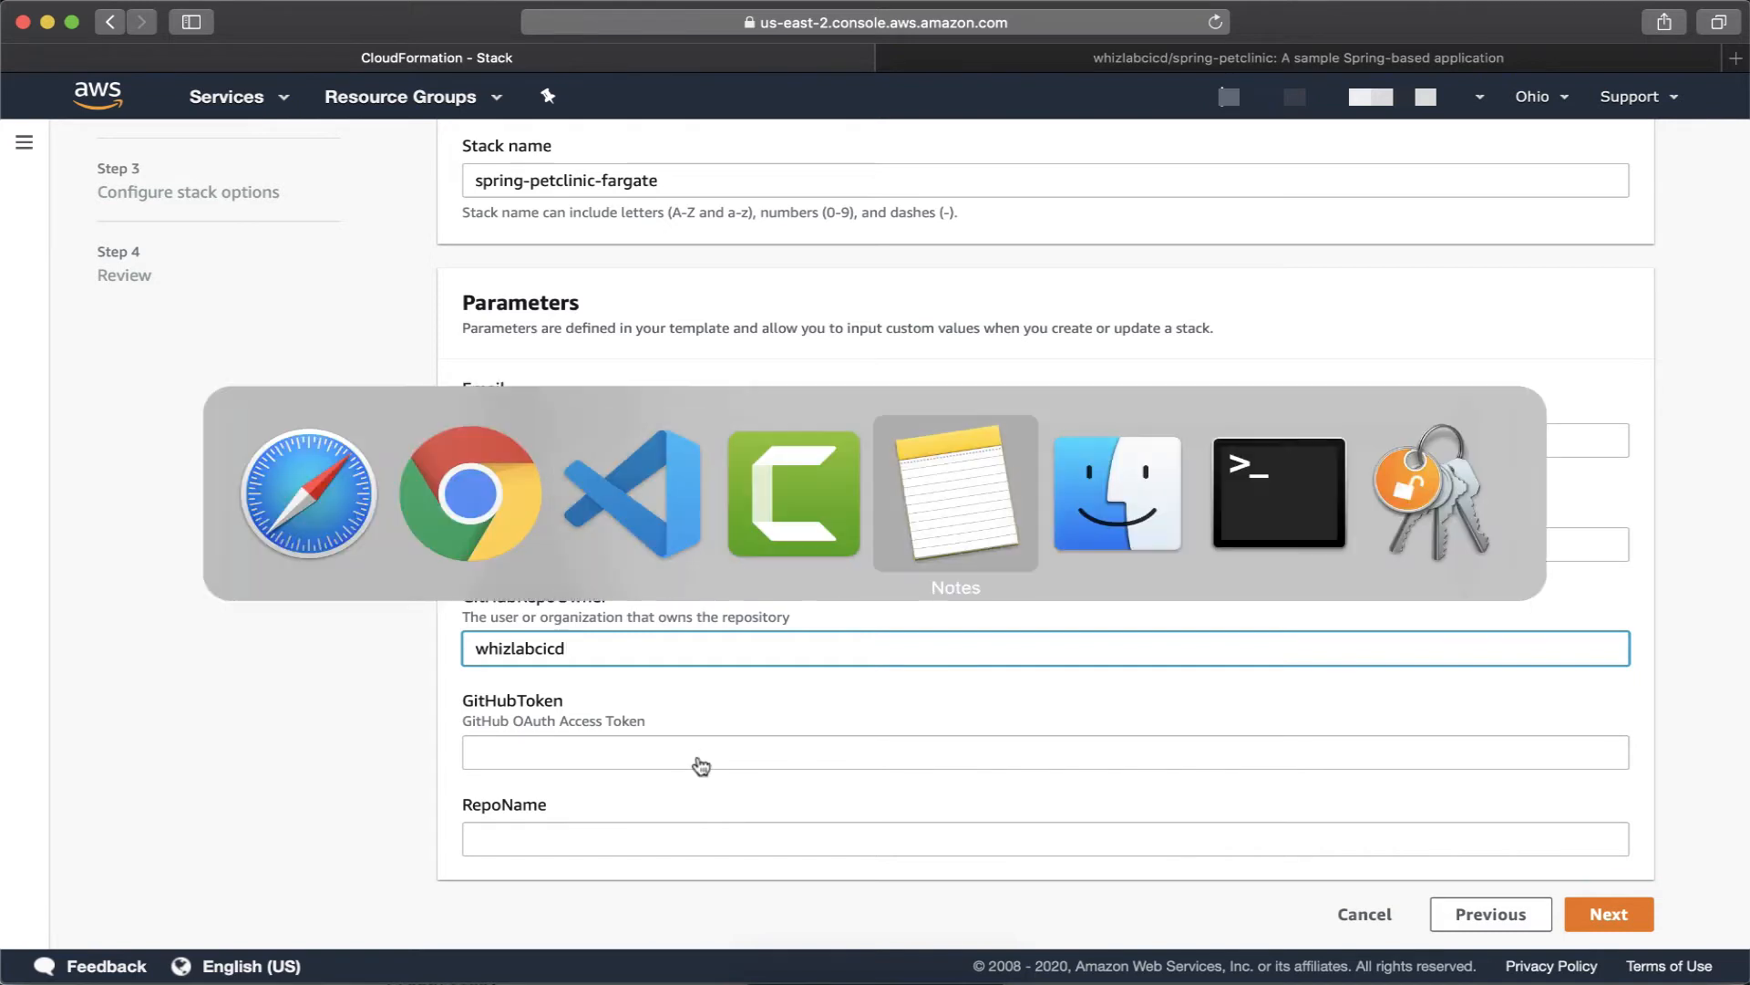
{"action": "key", "text": "super+Tab"}
{"action": "key", "text": "super+v"}
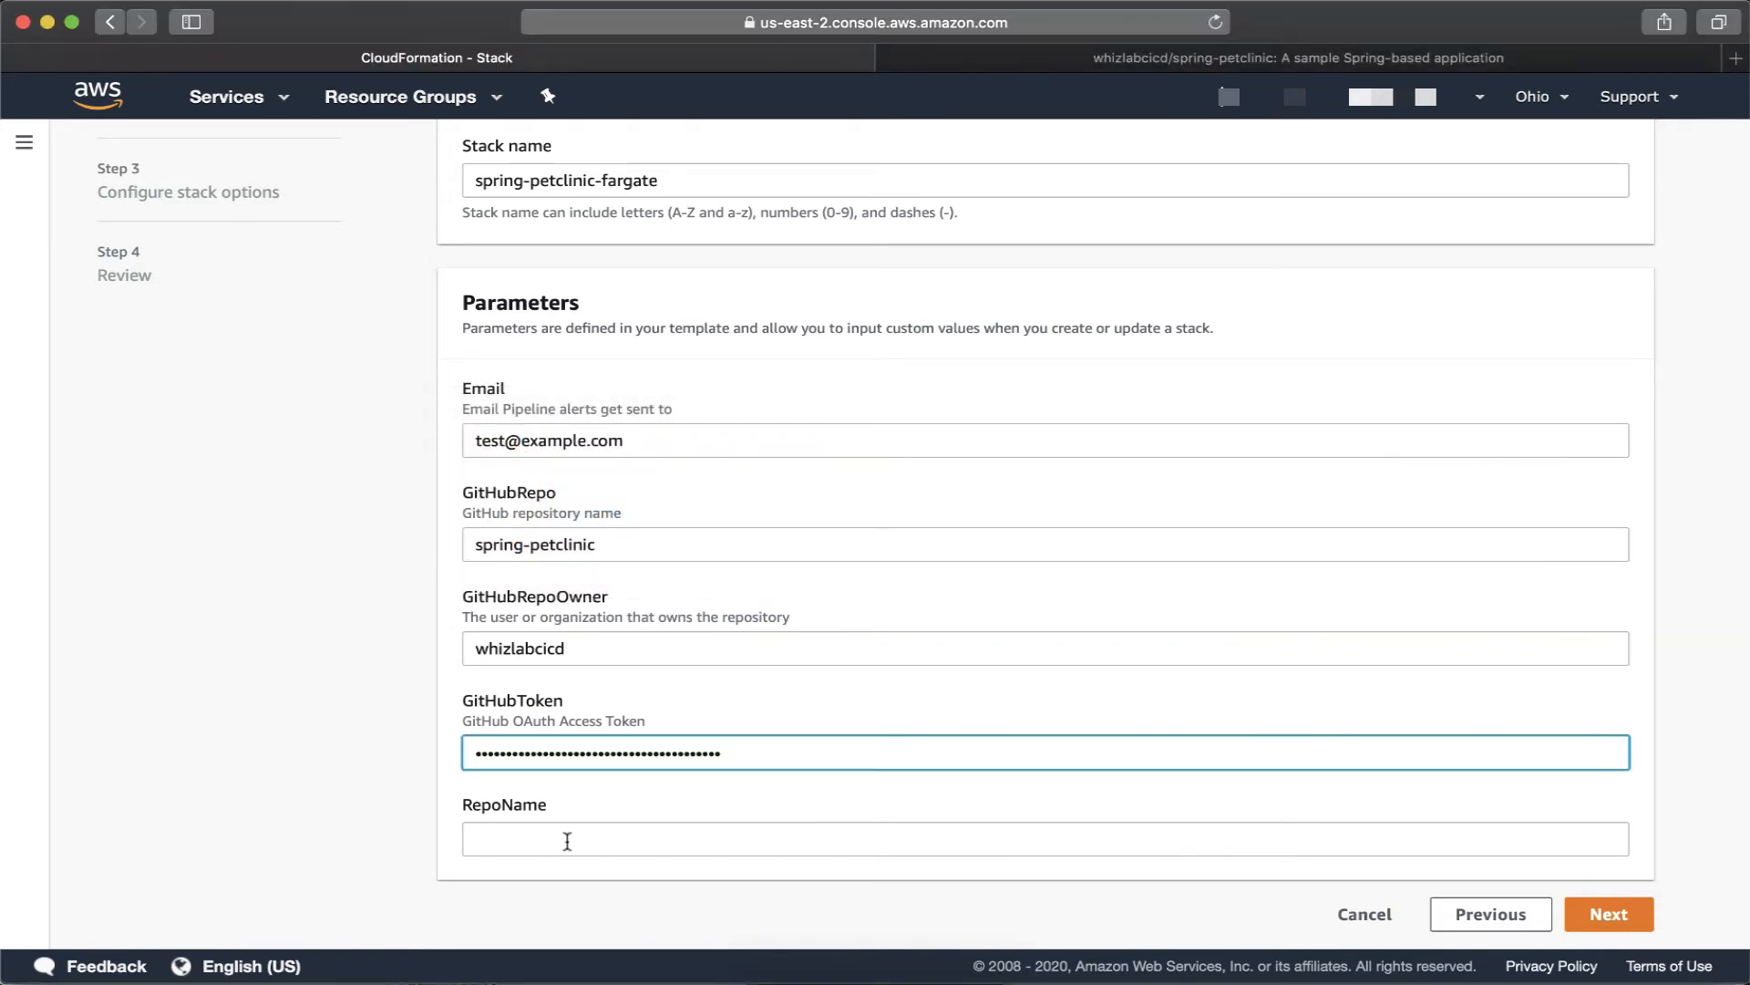
Set the RepoName parameter to petclinic-fargate and proceed to the stack options.
{"action": "left_click", "coordinate": [566, 840]}
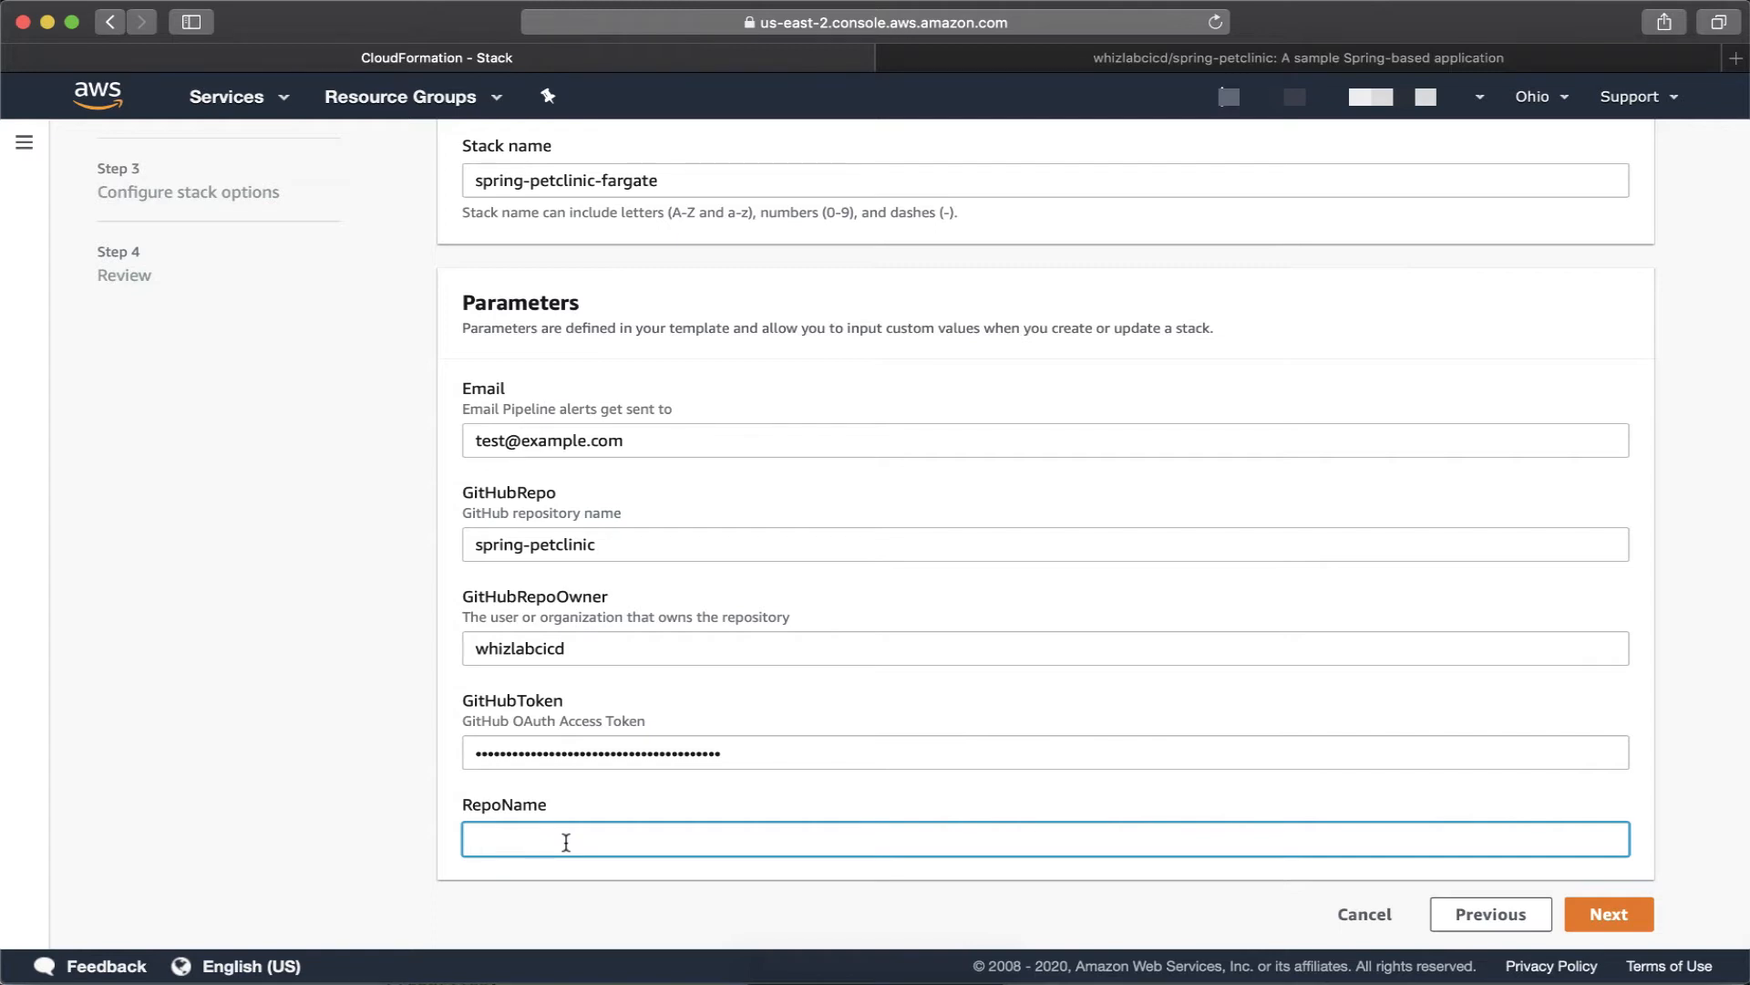
{"action": "type", "text": "petclinic-fargate"}
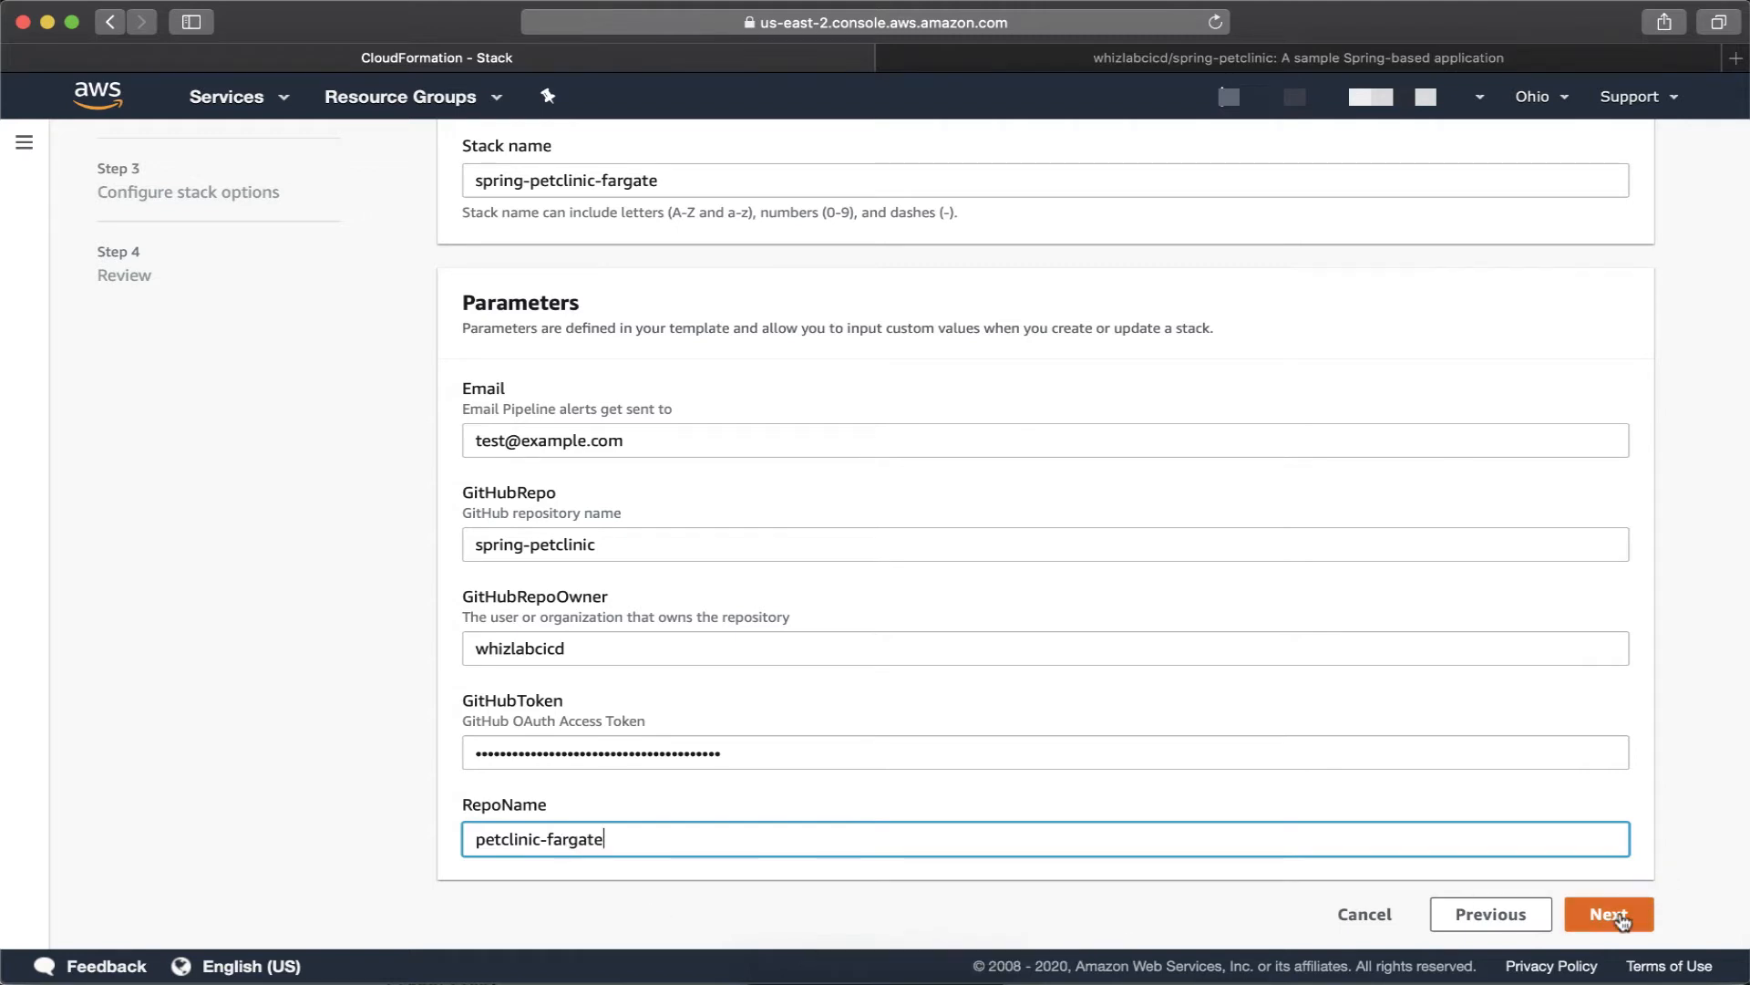
{"action": "key", "text": "BackSpace"}
{"action": "left_click", "coordinate": [1609, 914]}
Keep the default stack options and create the stack, acknowledging that IAM resources with custom names might be created.
{"action": "scroll", "coordinate": [1616, 924], "scroll_direction": "down", "scroll_amount": 5}
{"action": "scroll", "coordinate": [1615, 924], "scroll_direction": "down", "scroll_amount": 2}
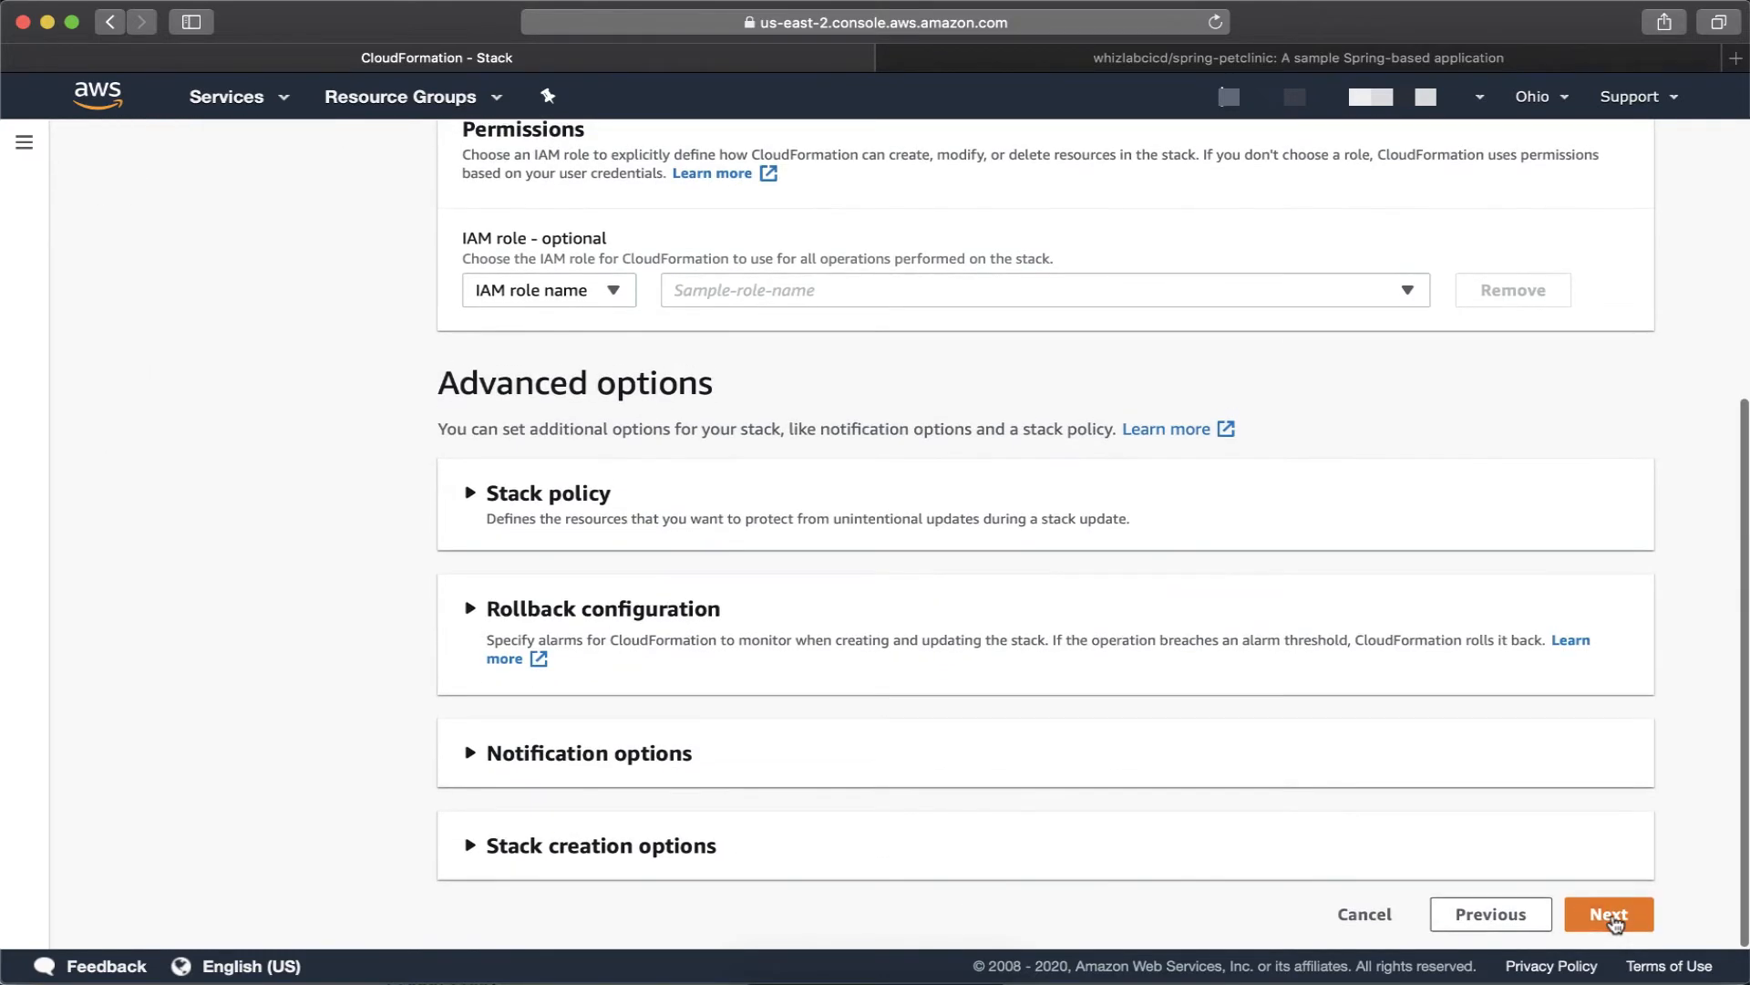
{"action": "left_click", "coordinate": [1612, 912]}
{"action": "scroll", "coordinate": [1612, 912], "scroll_direction": "down", "scroll_amount": 15}
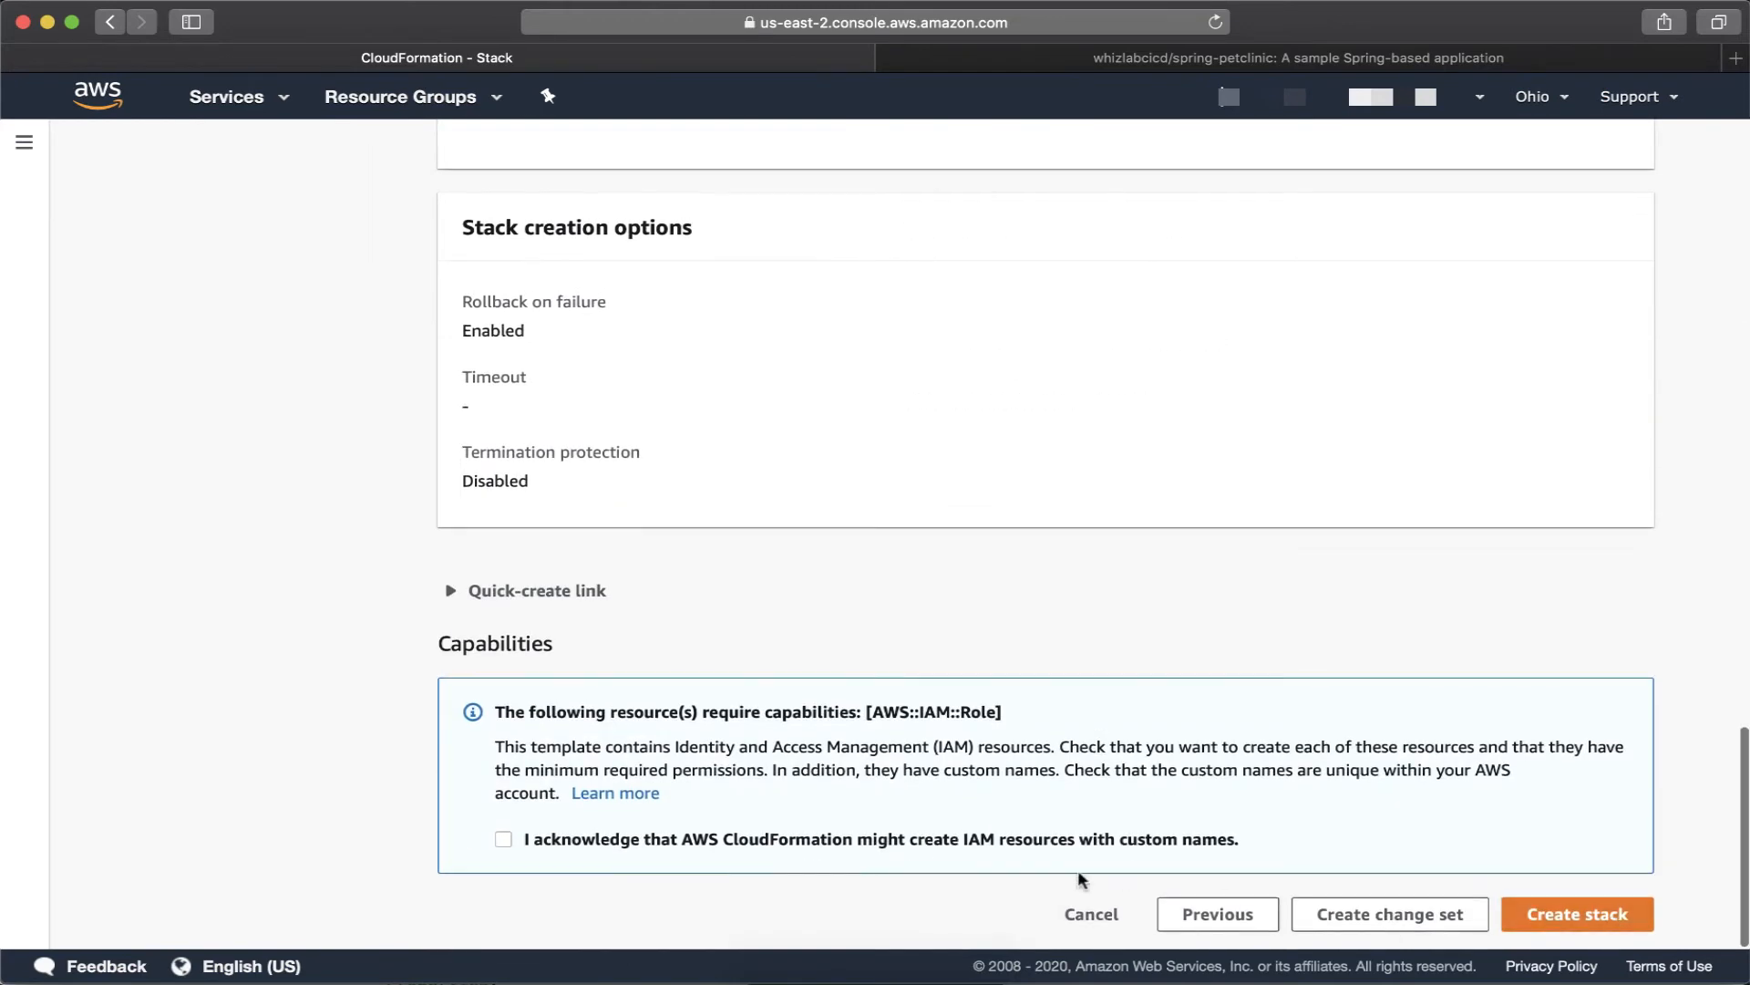
{"action": "left_click", "coordinate": [1069, 852]}
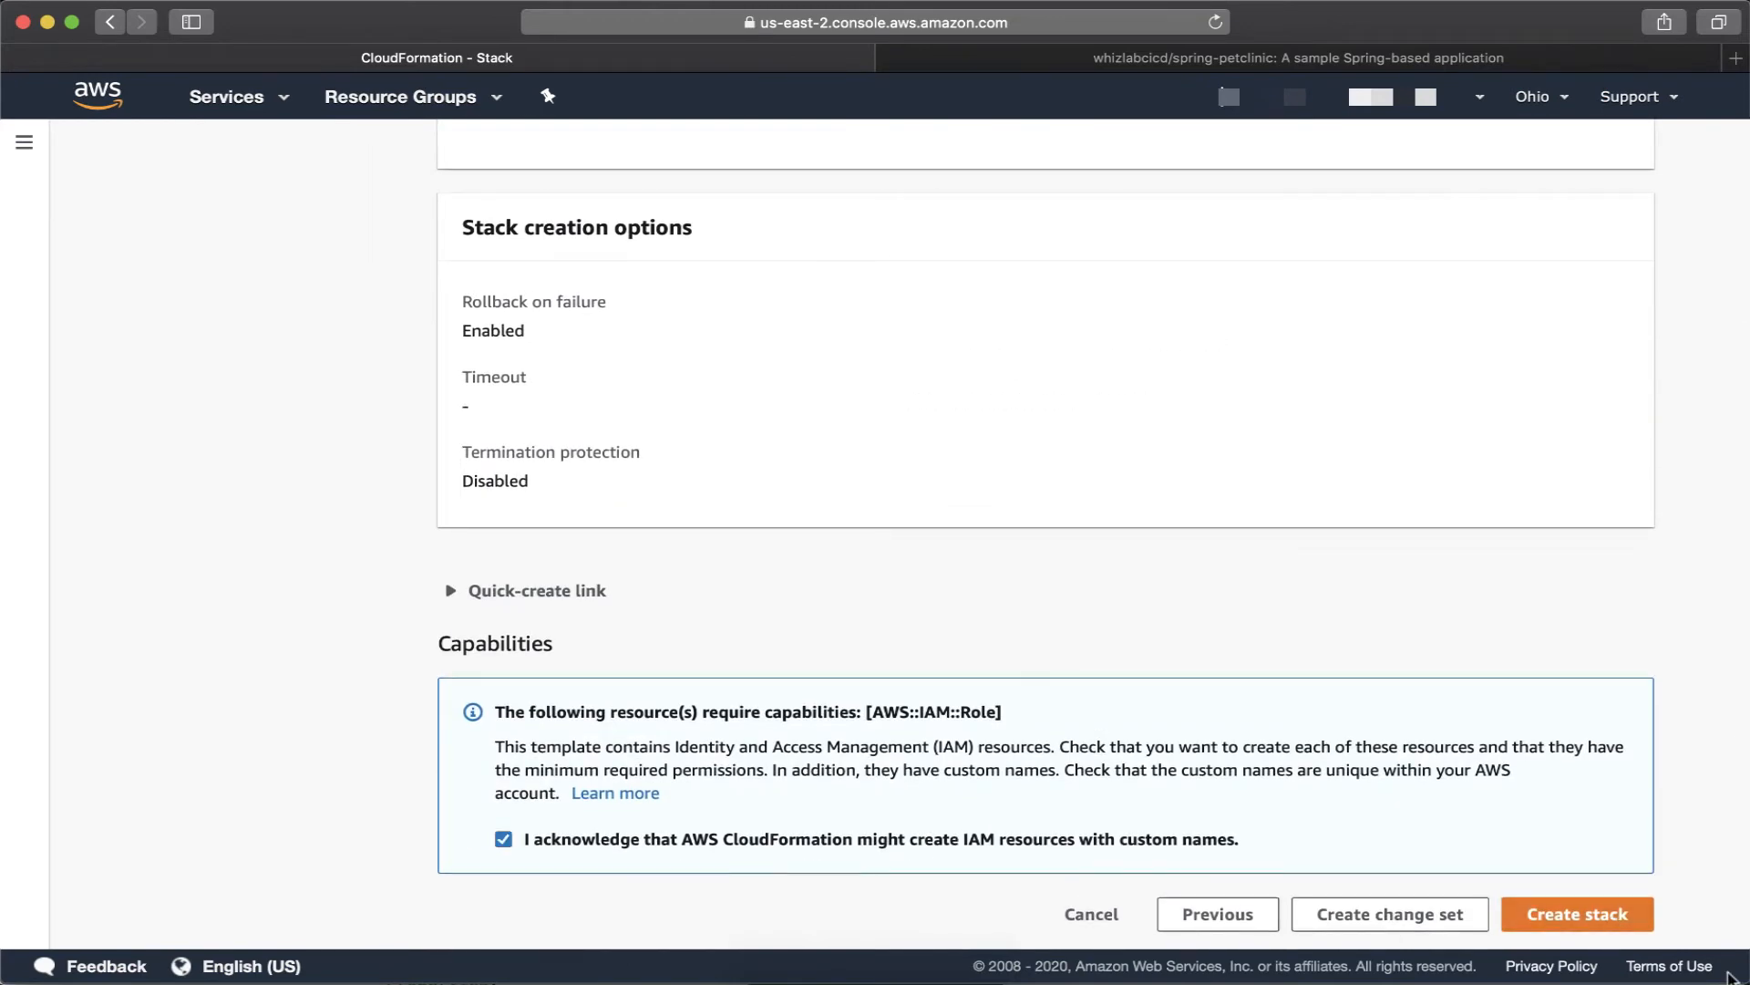
{"action": "left_click", "coordinate": [1559, 918]}
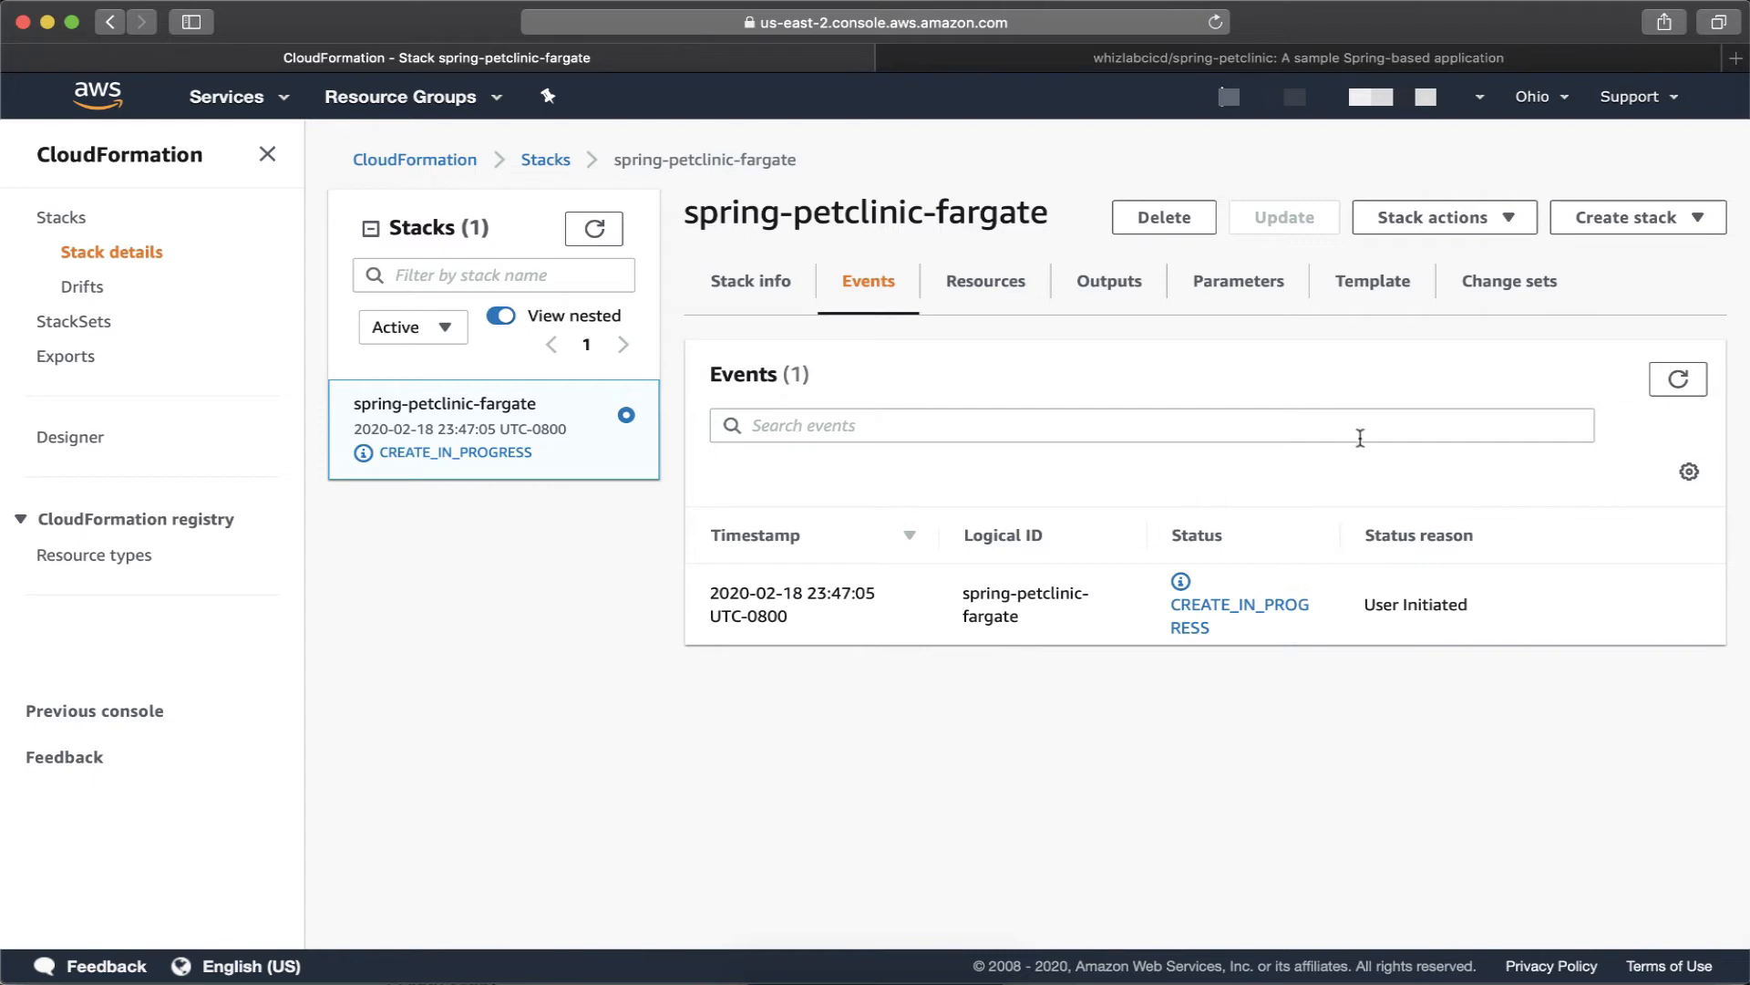
Switch the console to the US East (N. Virginia) region and open the petclinic-fargate stack.
{"action": "left_click", "coordinate": [1535, 100]}
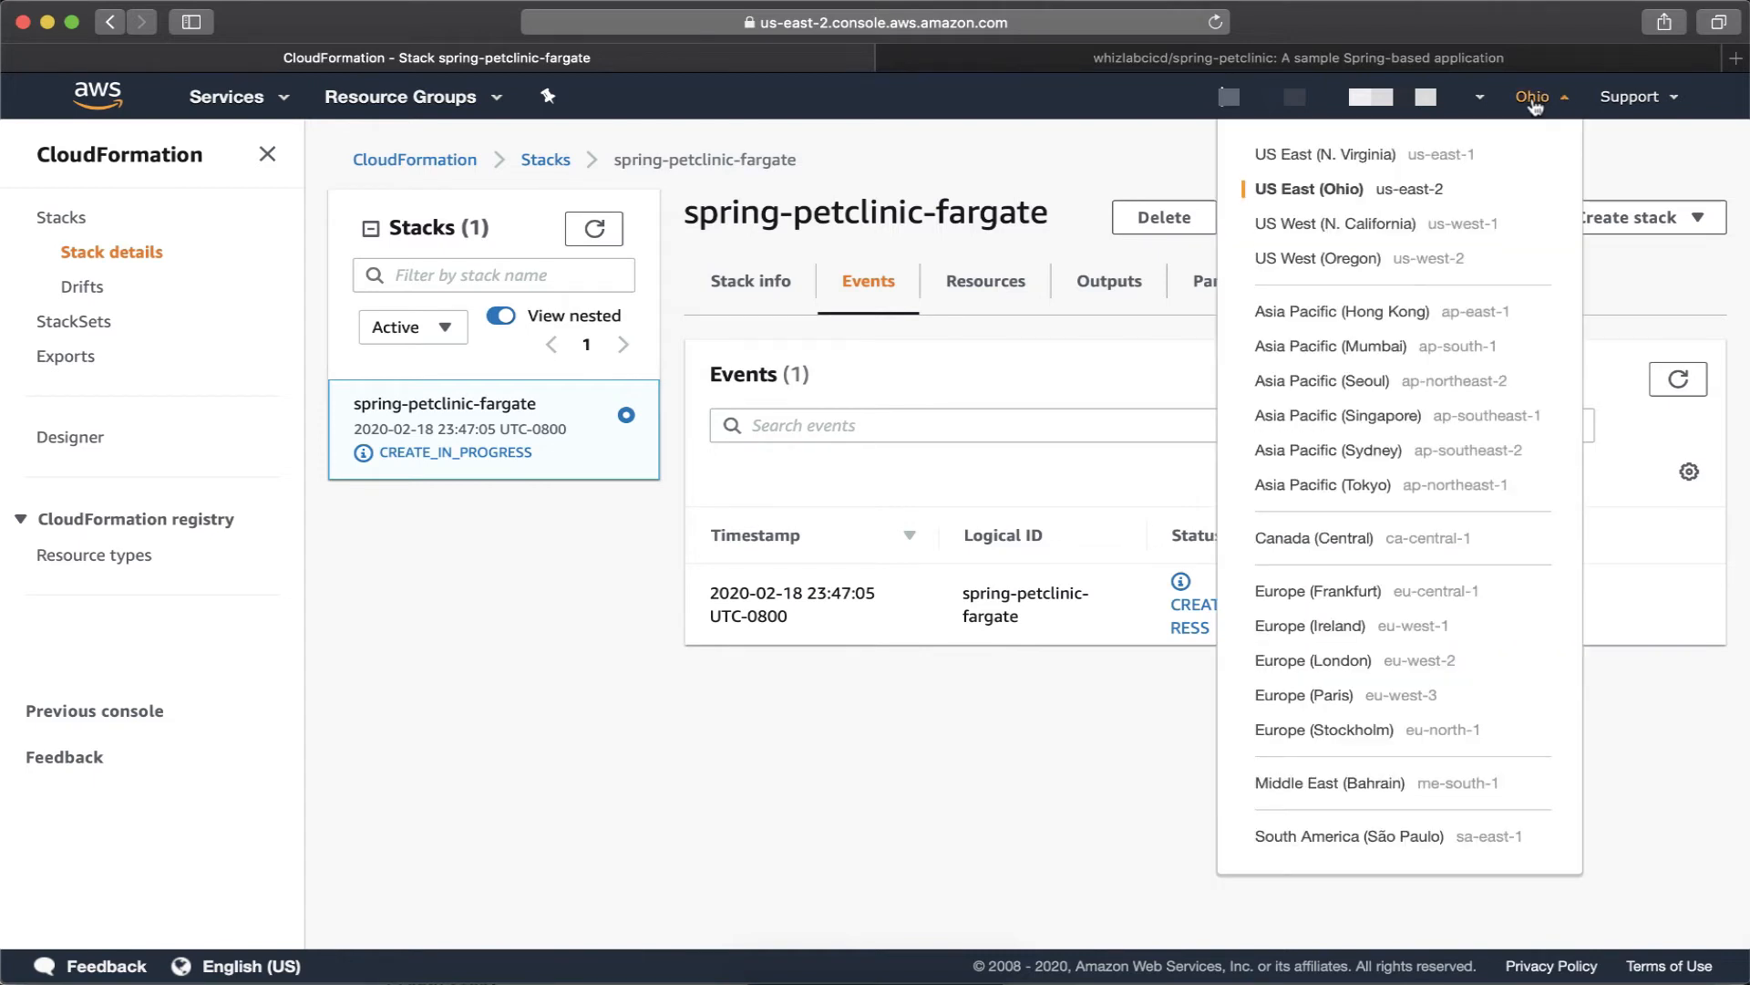
{"action": "left_click", "coordinate": [1444, 163]}
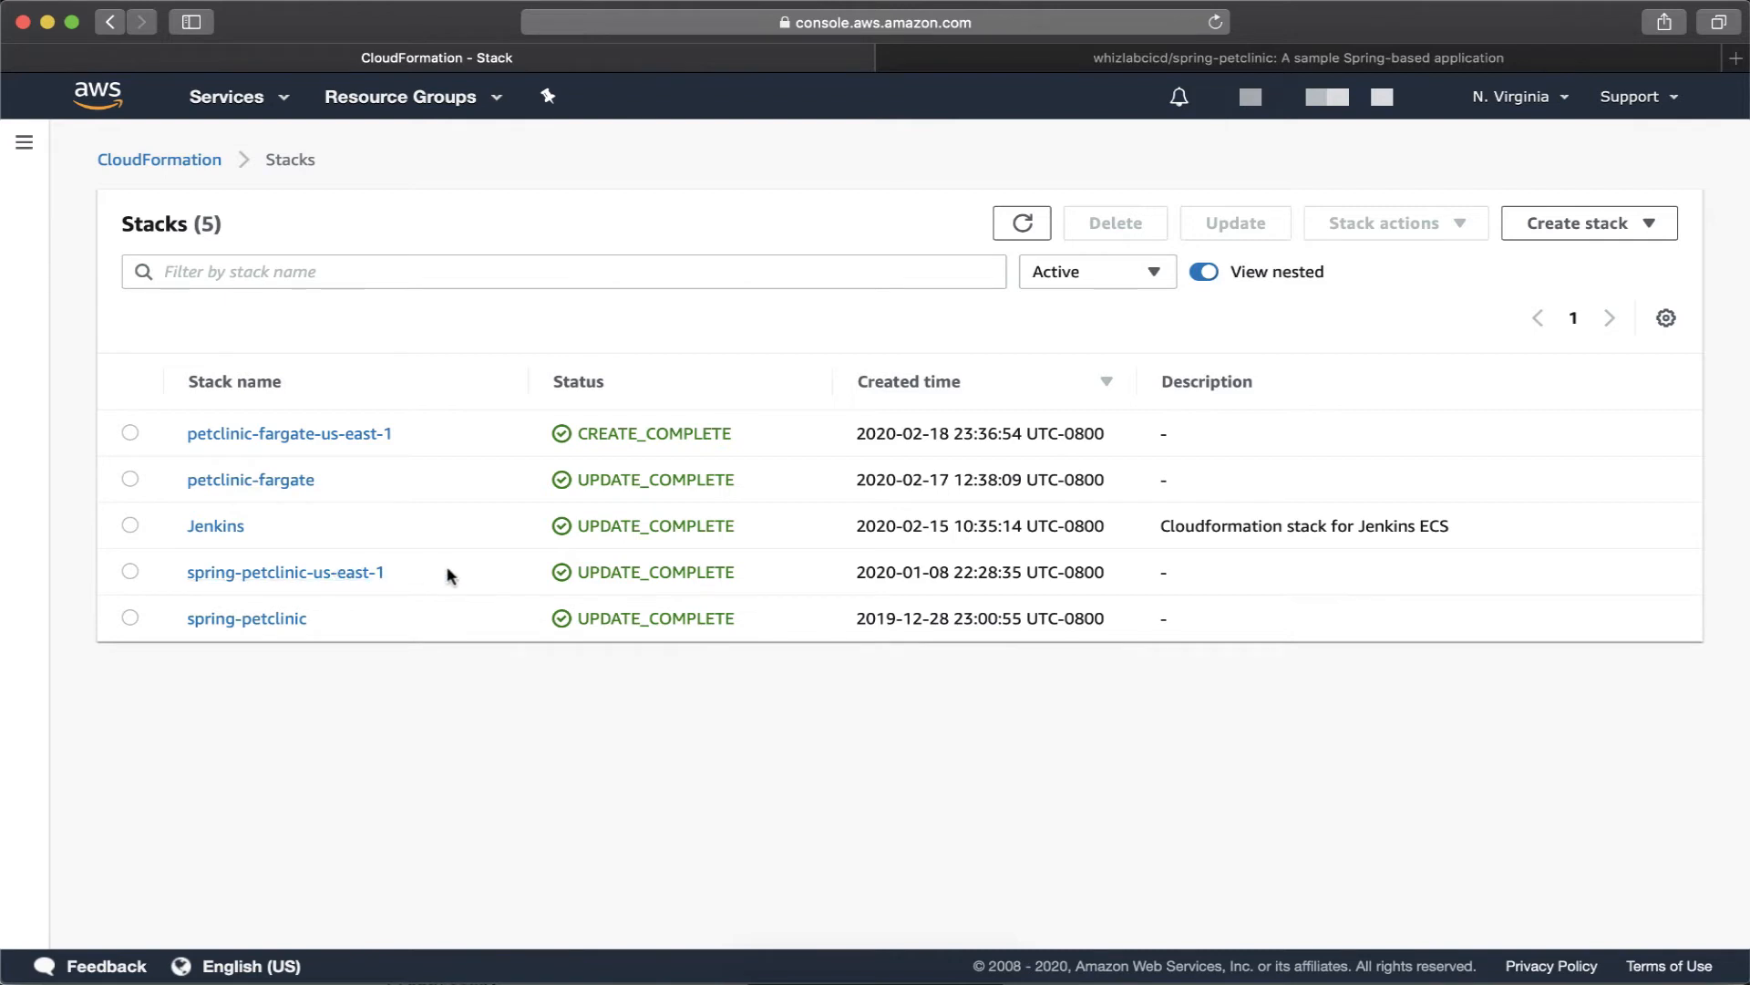
{"action": "left_click", "coordinate": [290, 483]}
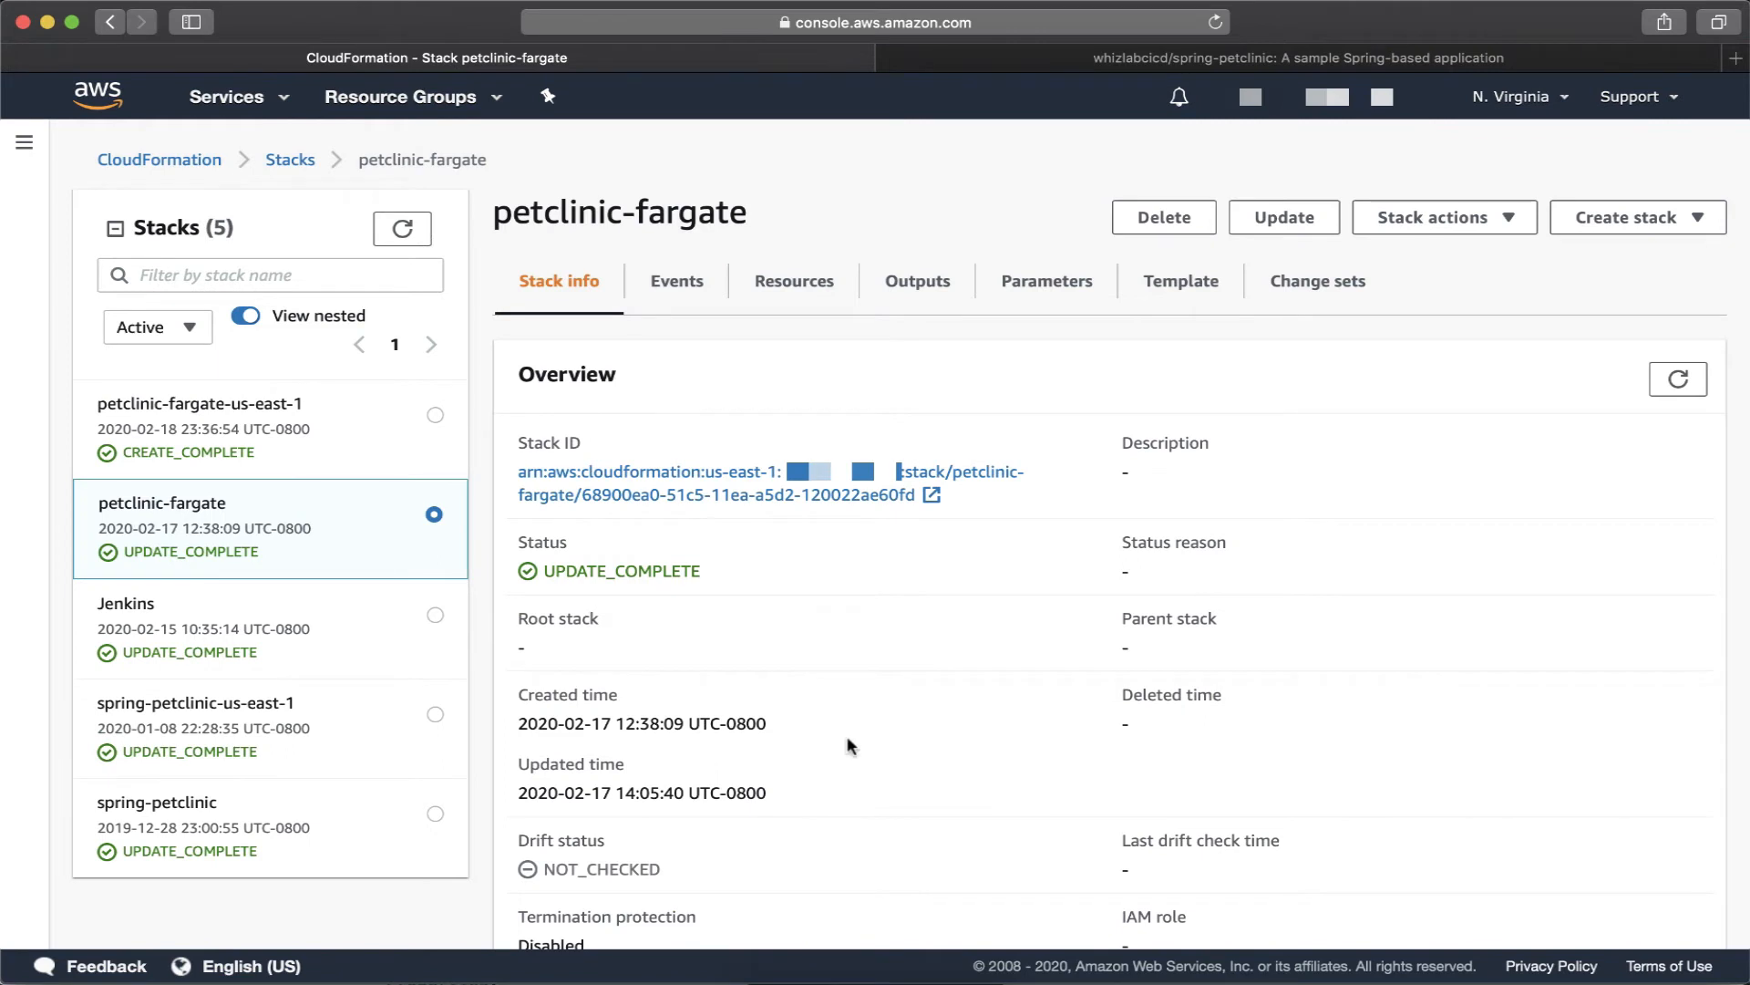
Examine the resources of the petclinic-fargate stack, and open those of the petclinic-fargate-us-east-1 stack.
{"action": "left_click", "coordinate": [830, 290]}
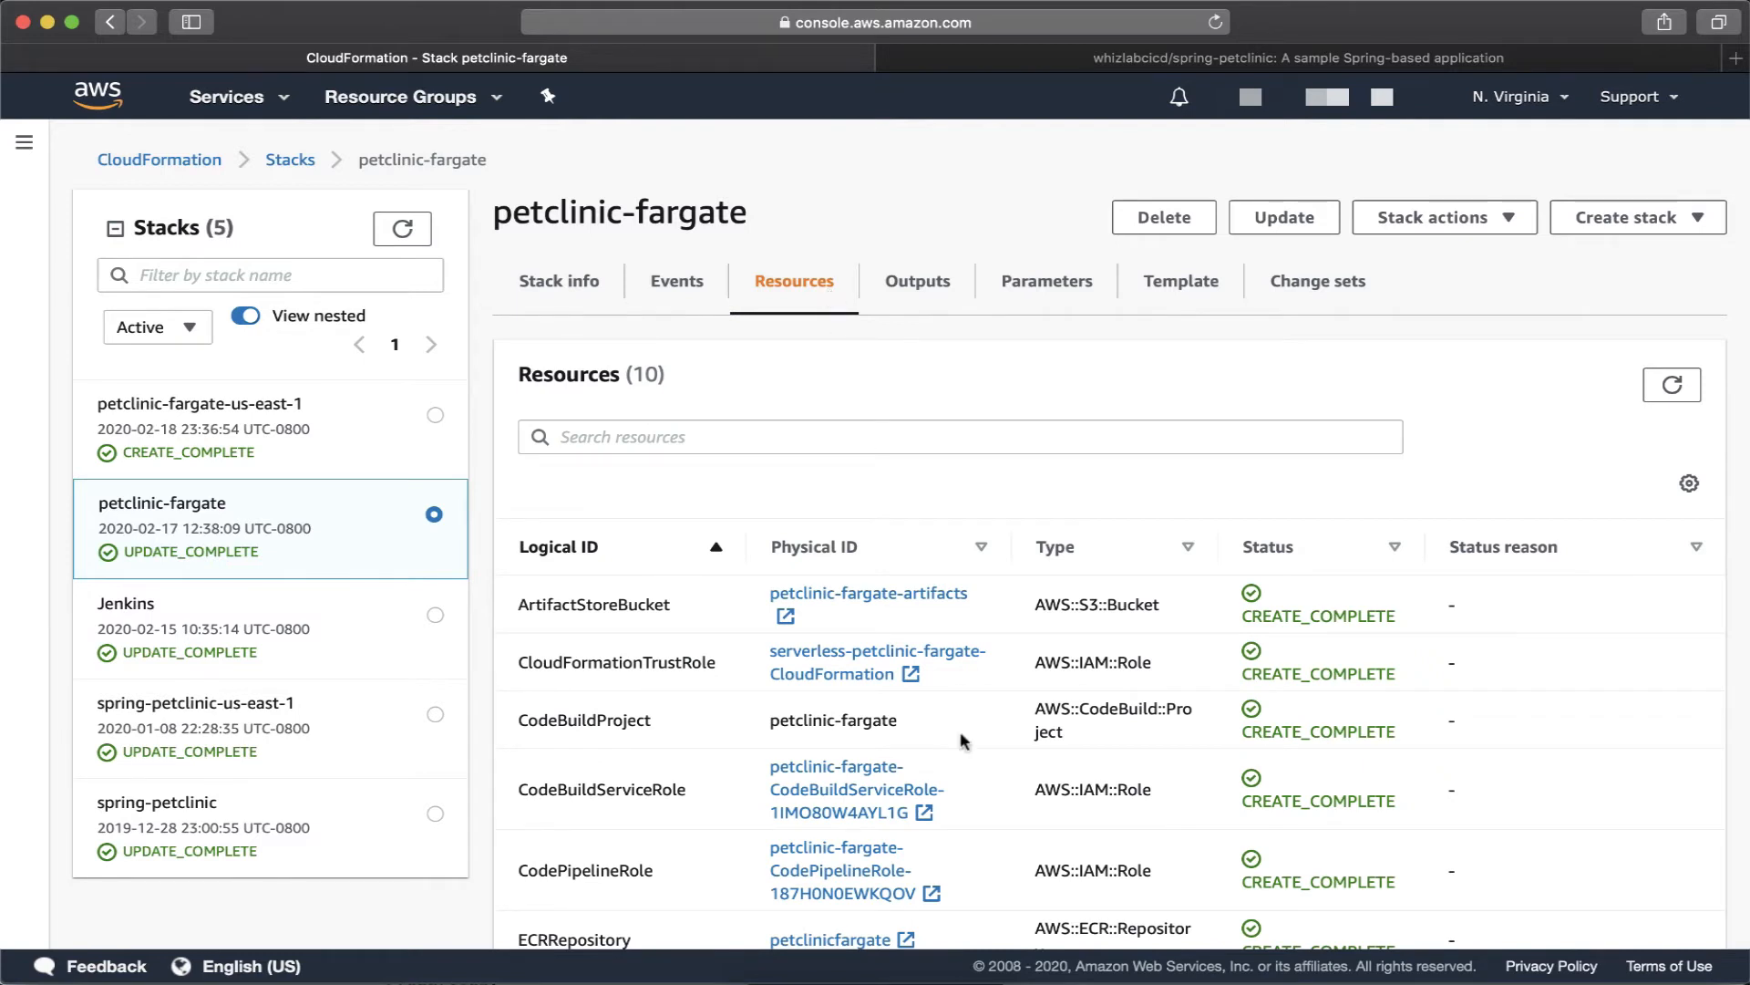
{"action": "scroll", "coordinate": [963, 740], "scroll_direction": "down", "scroll_amount": 4}
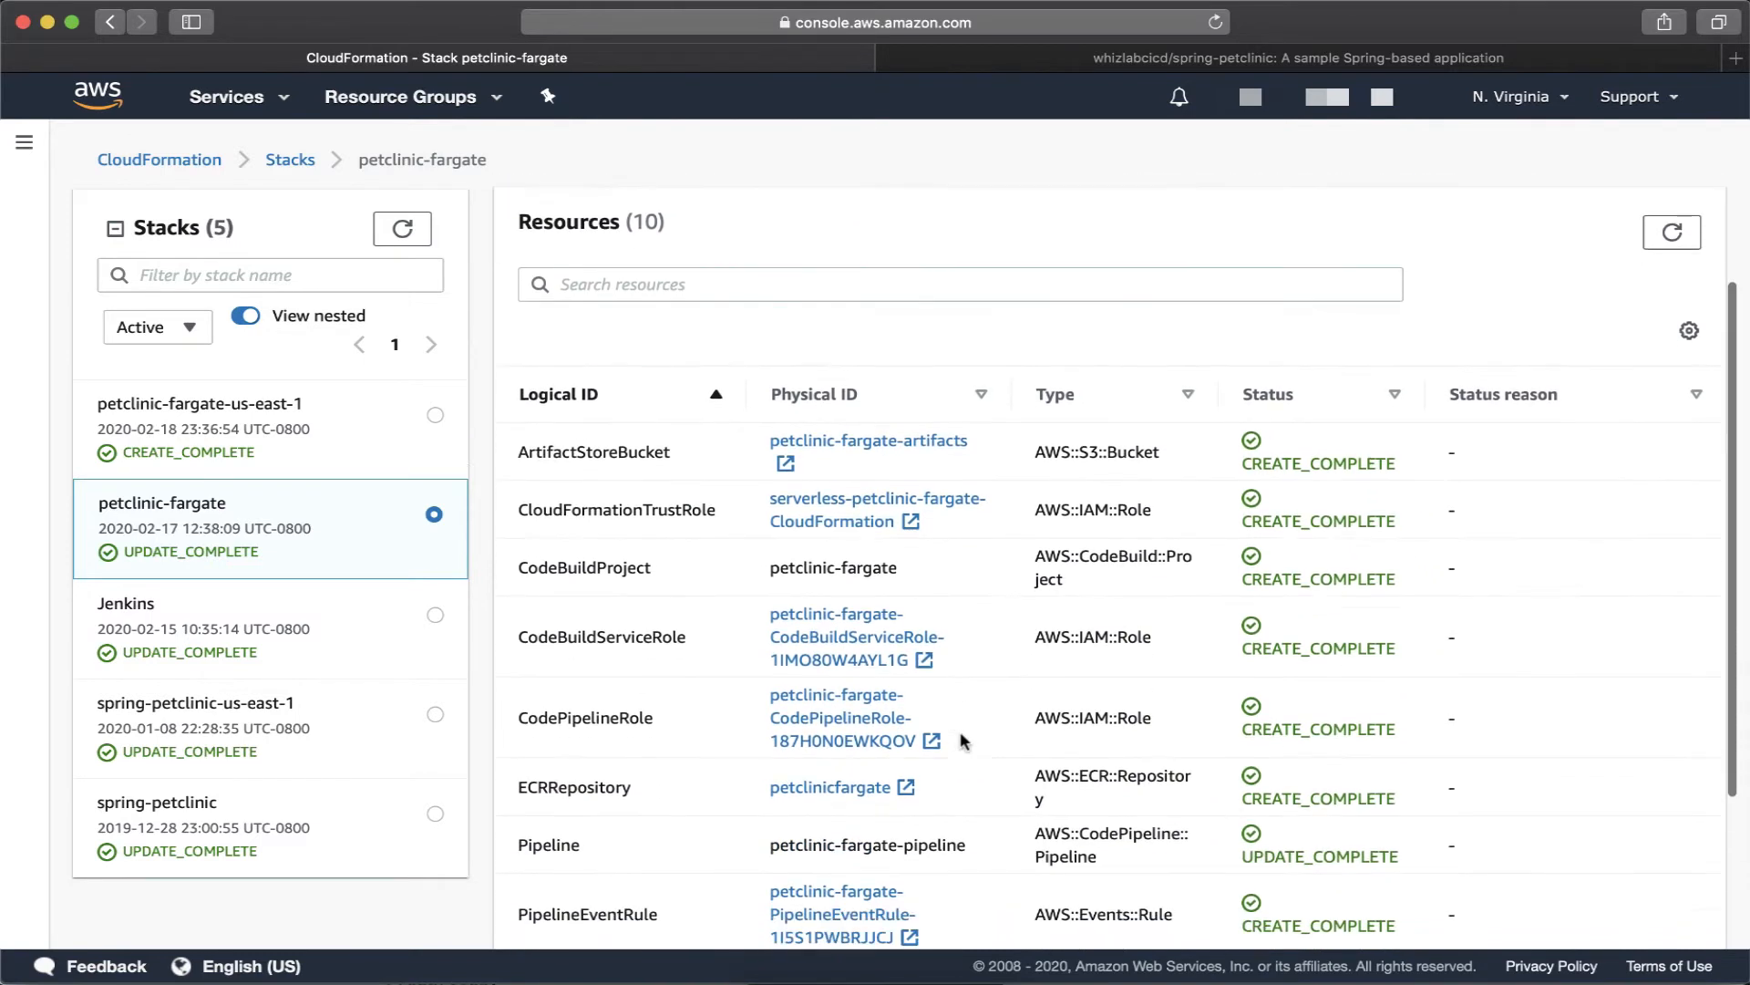
{"action": "scroll", "coordinate": [960, 731], "scroll_direction": "down", "scroll_amount": 1}
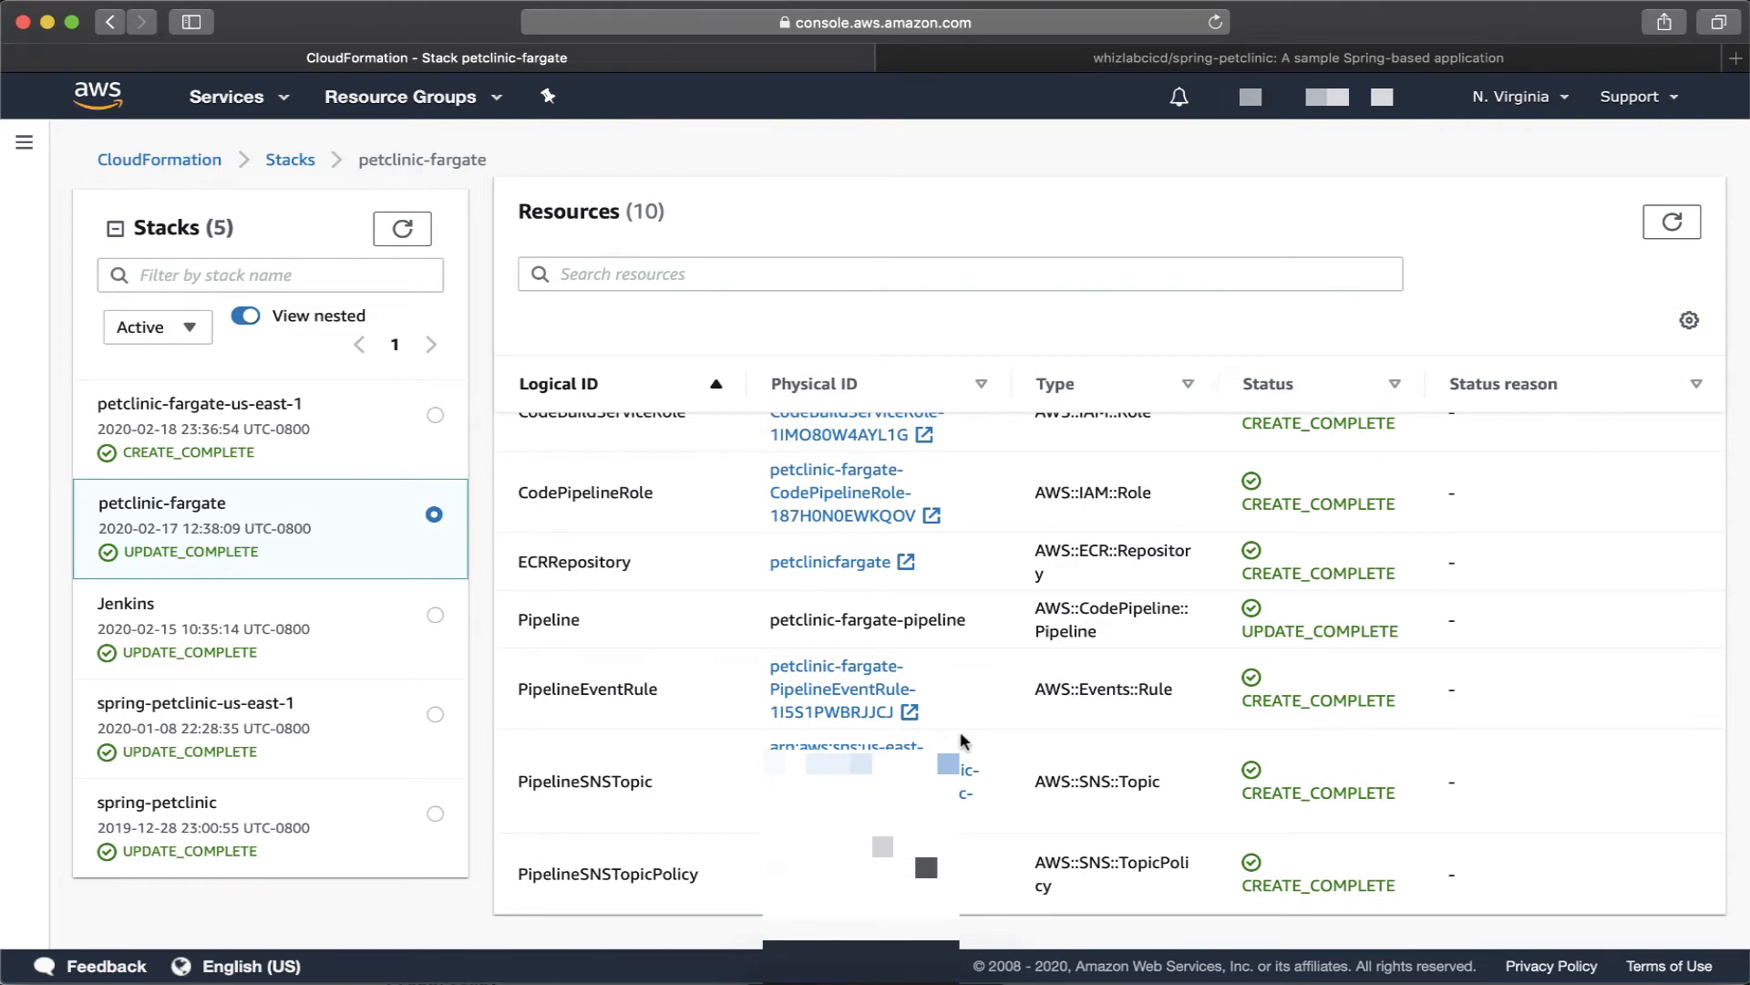
{"action": "scroll", "coordinate": [962, 741], "scroll_direction": "up", "scroll_amount": 5}
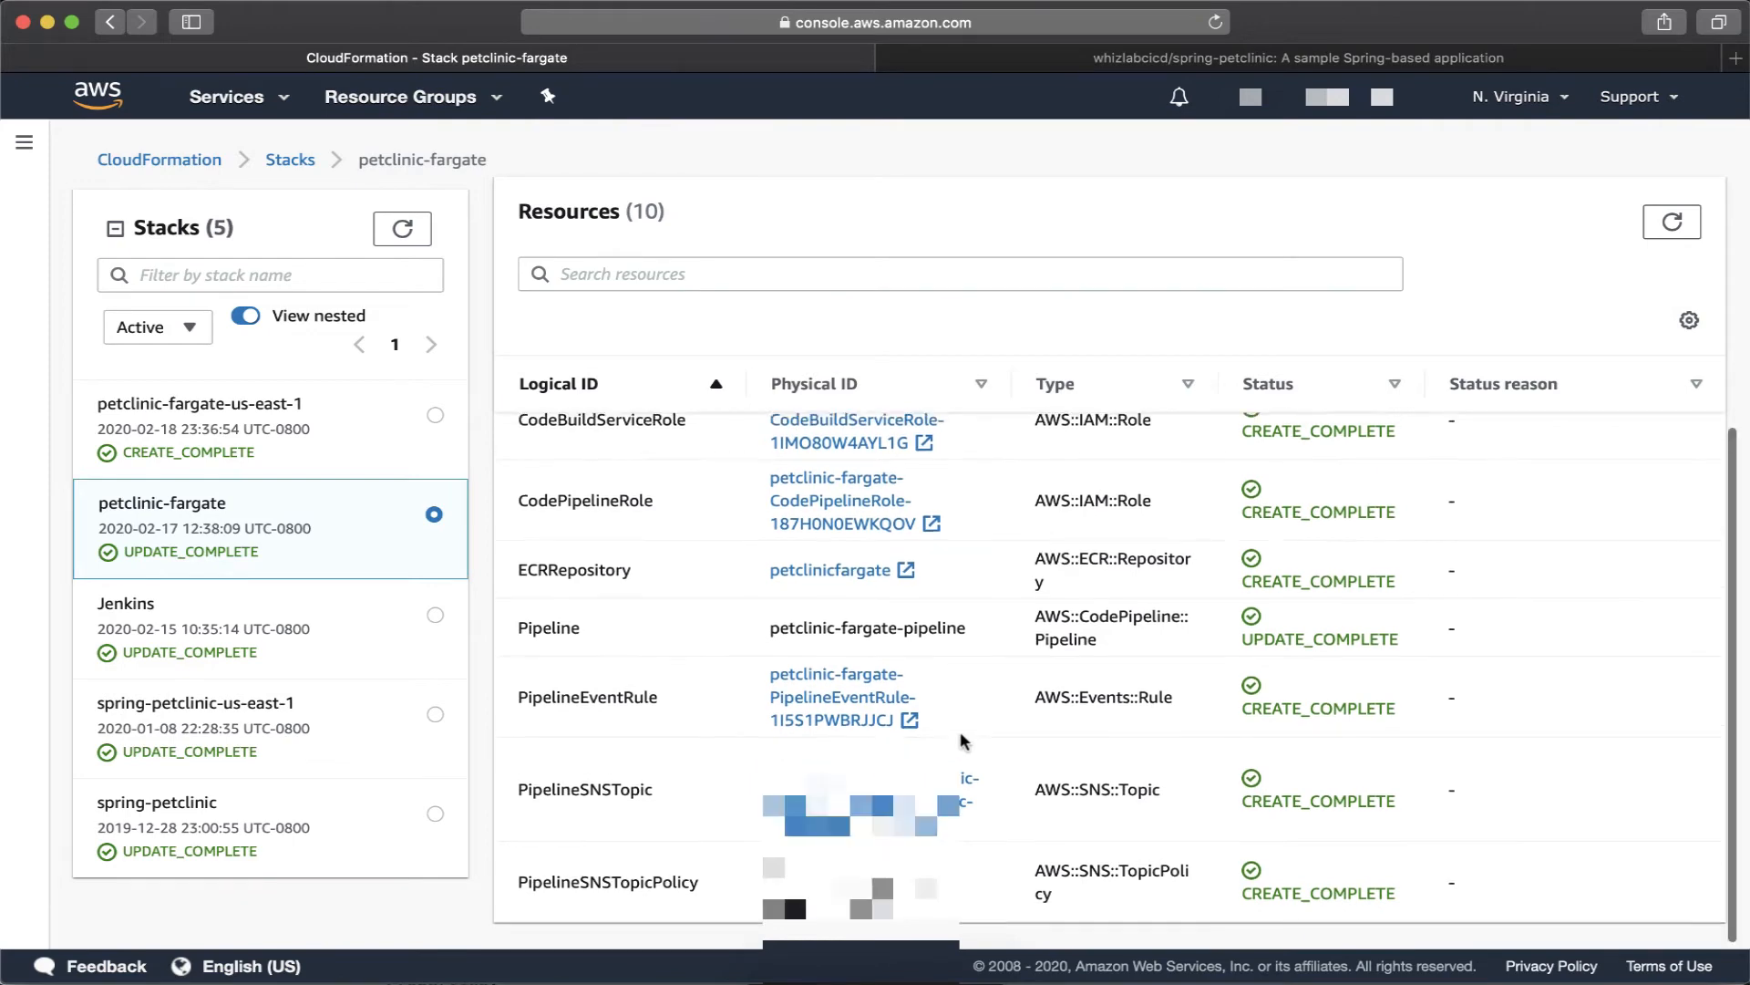
{"action": "scroll", "coordinate": [962, 741], "scroll_direction": "down", "scroll_amount": 4}
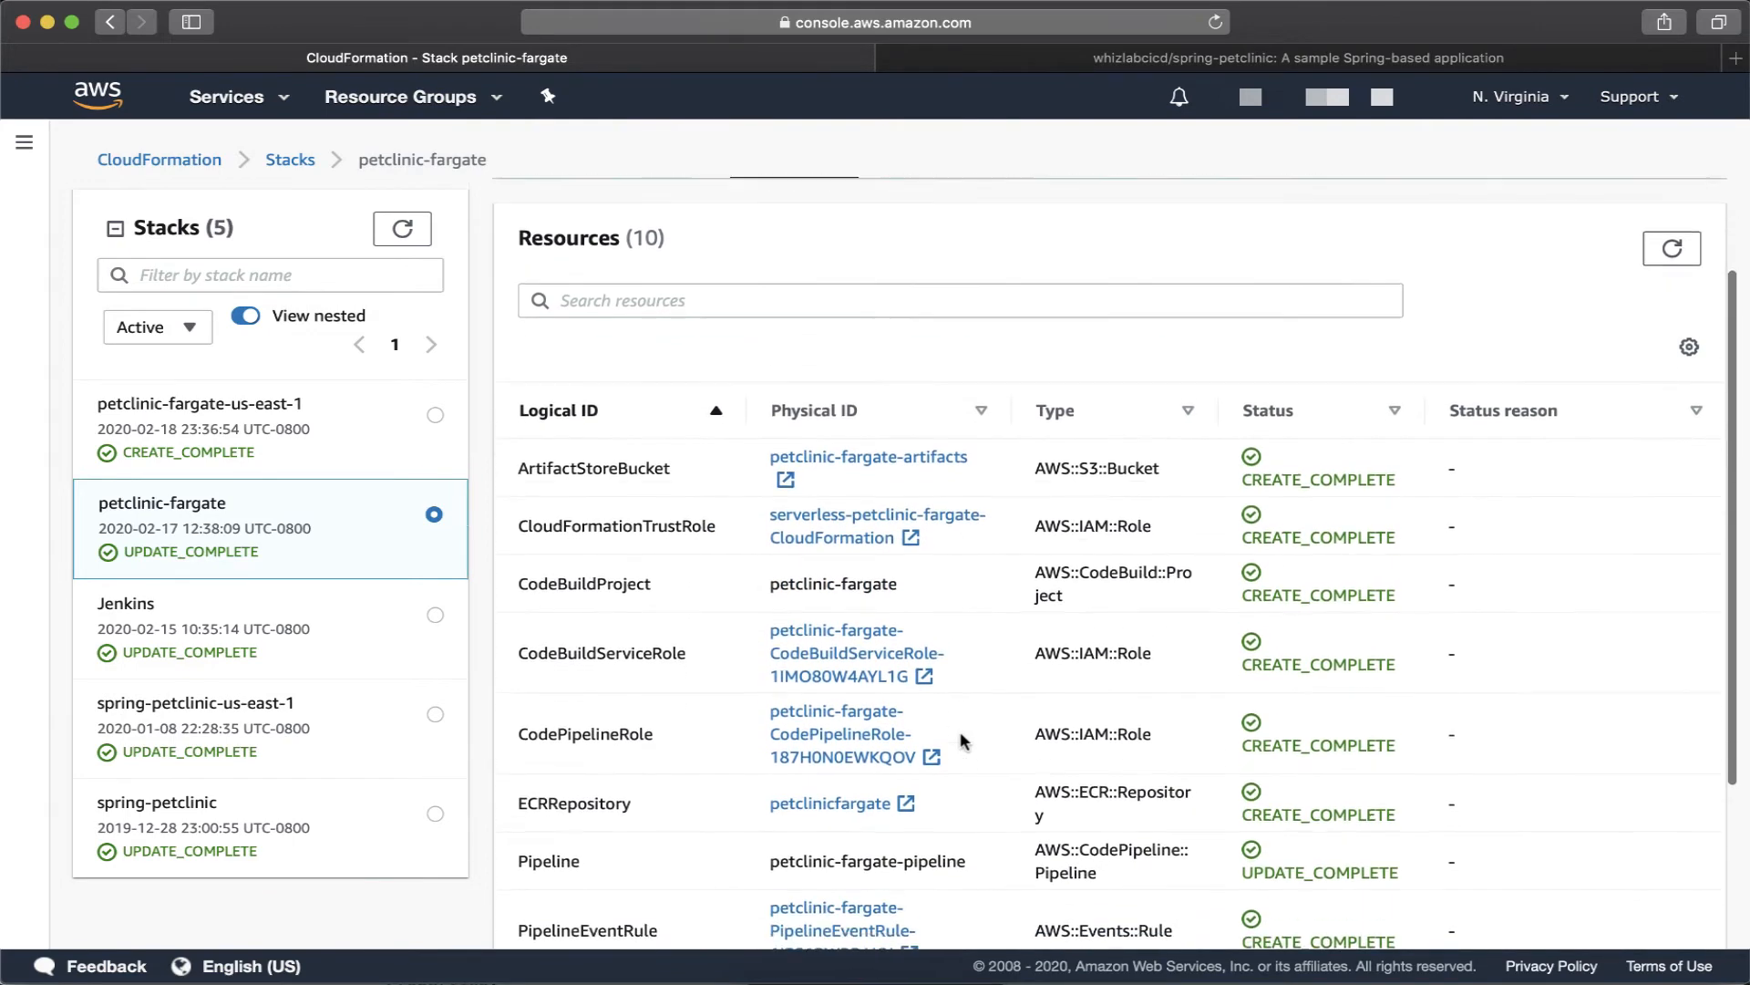
{"action": "scroll", "coordinate": [962, 734], "scroll_direction": "down", "scroll_amount": 2}
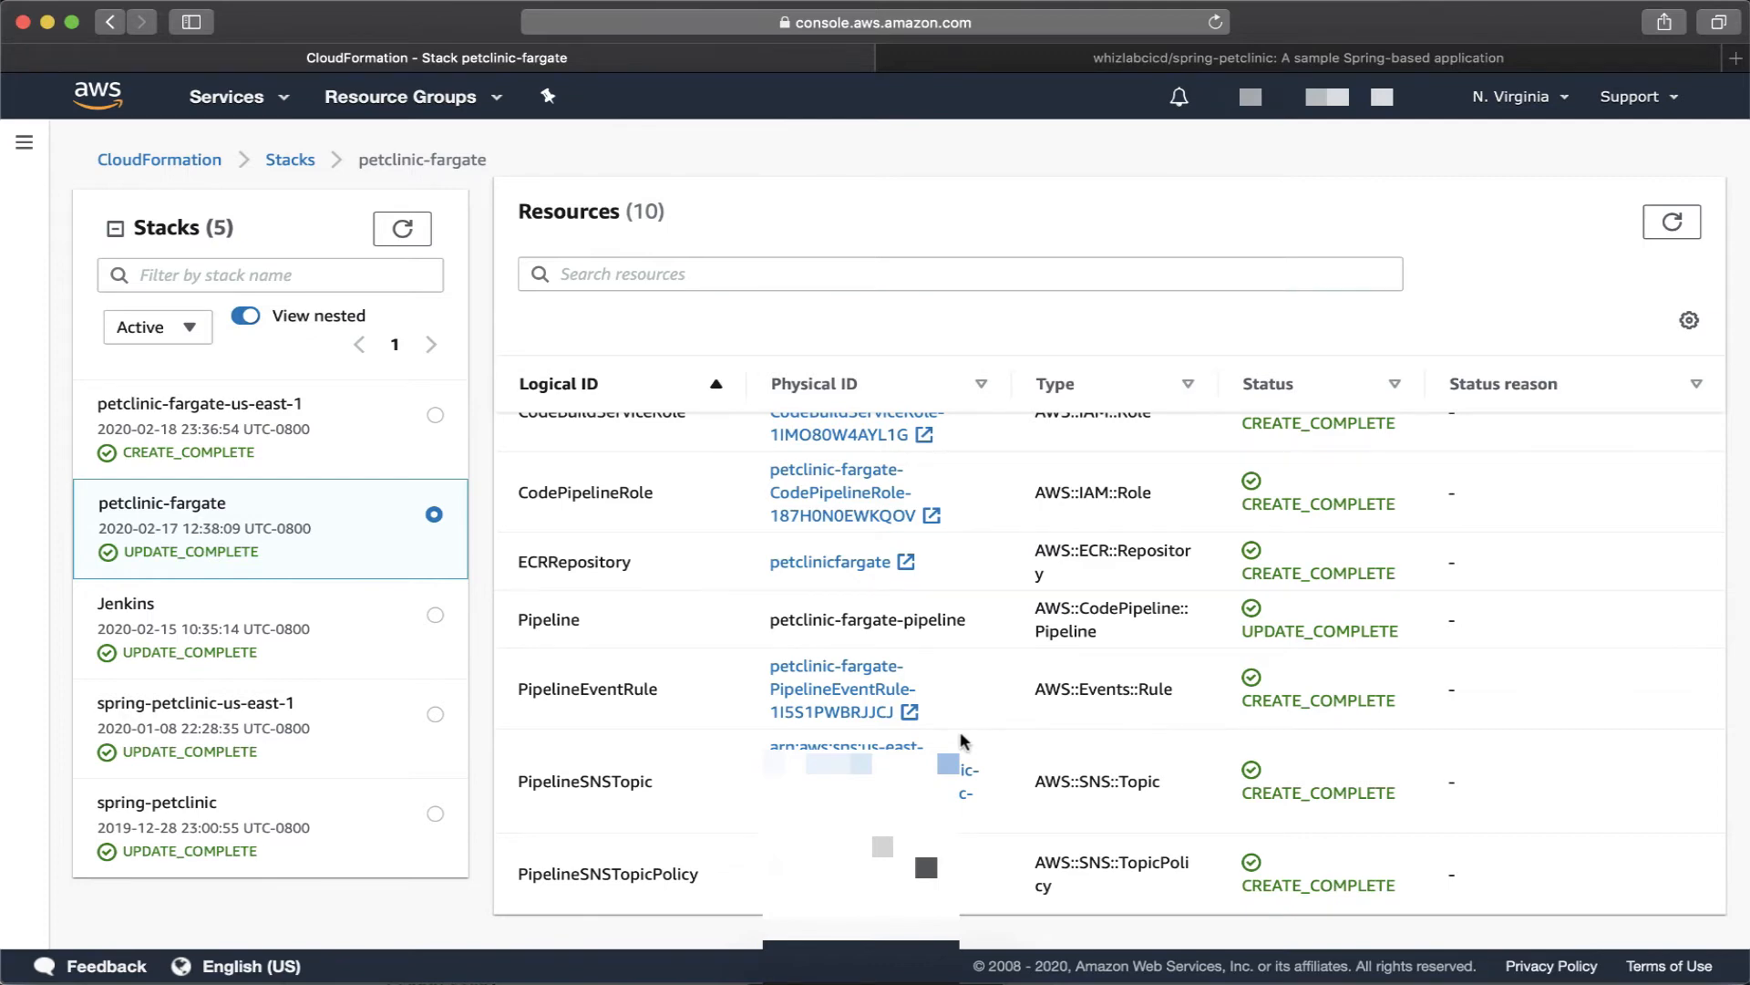
{"action": "scroll", "coordinate": [960, 731], "scroll_direction": "up", "scroll_amount": 5}
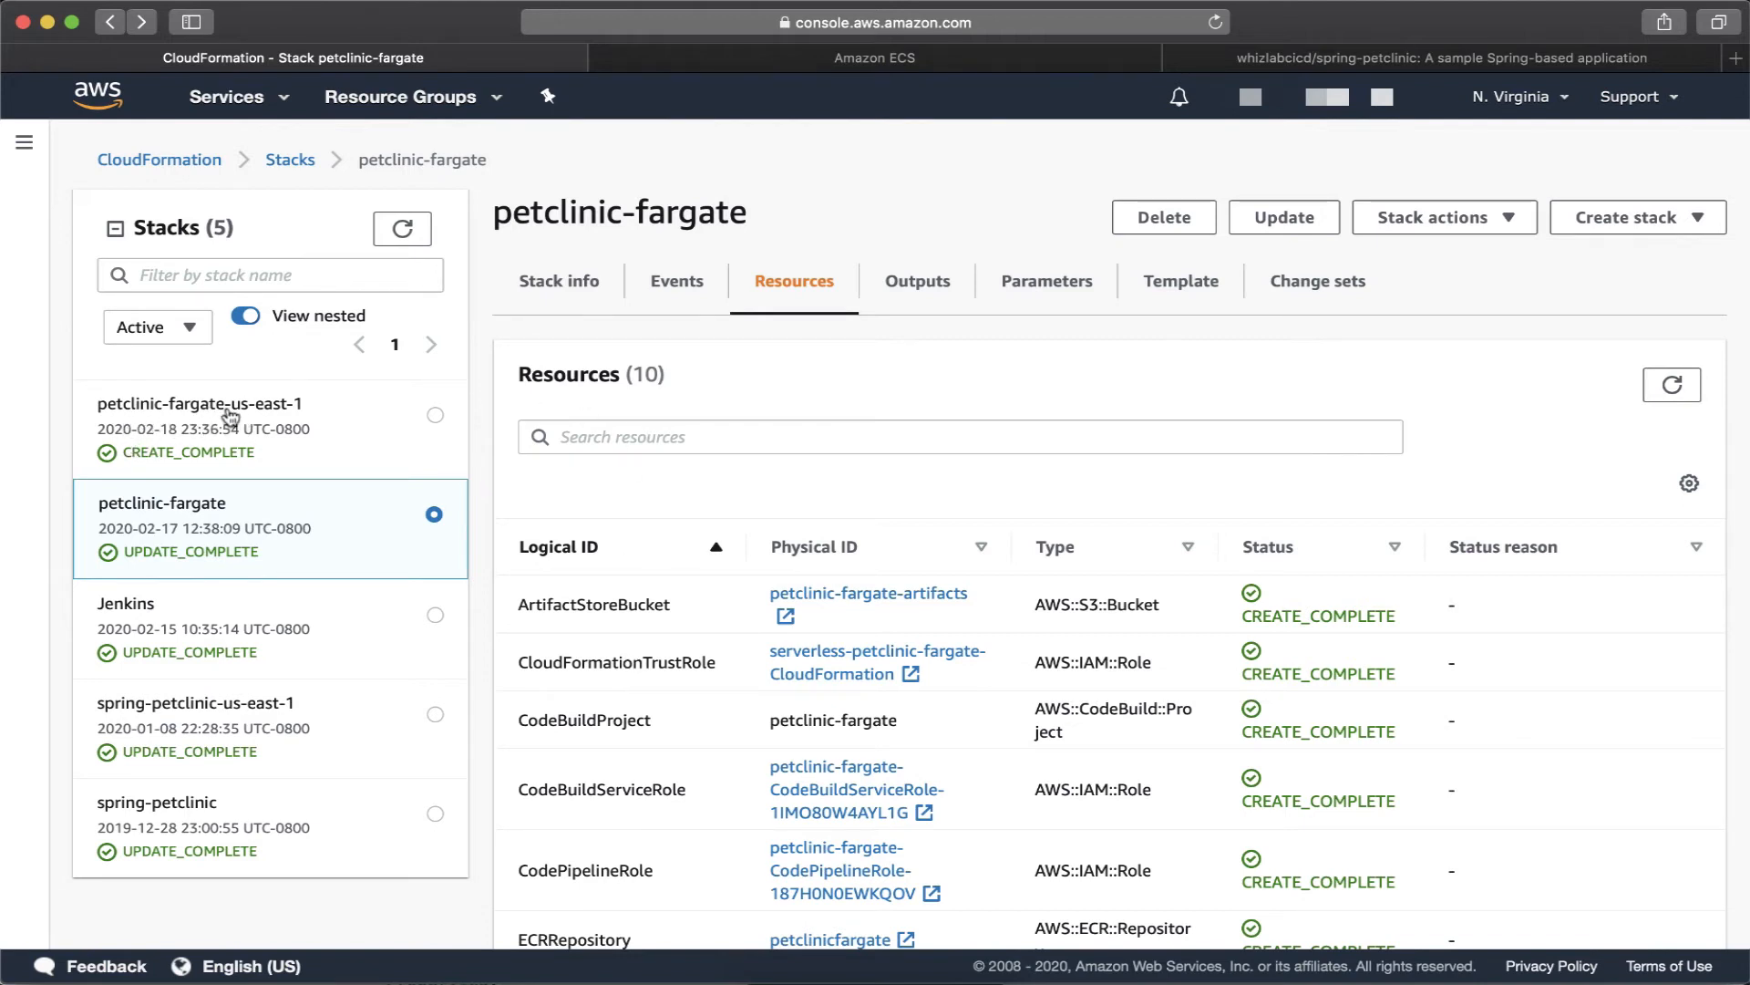
{"action": "left_click", "coordinate": [300, 415]}
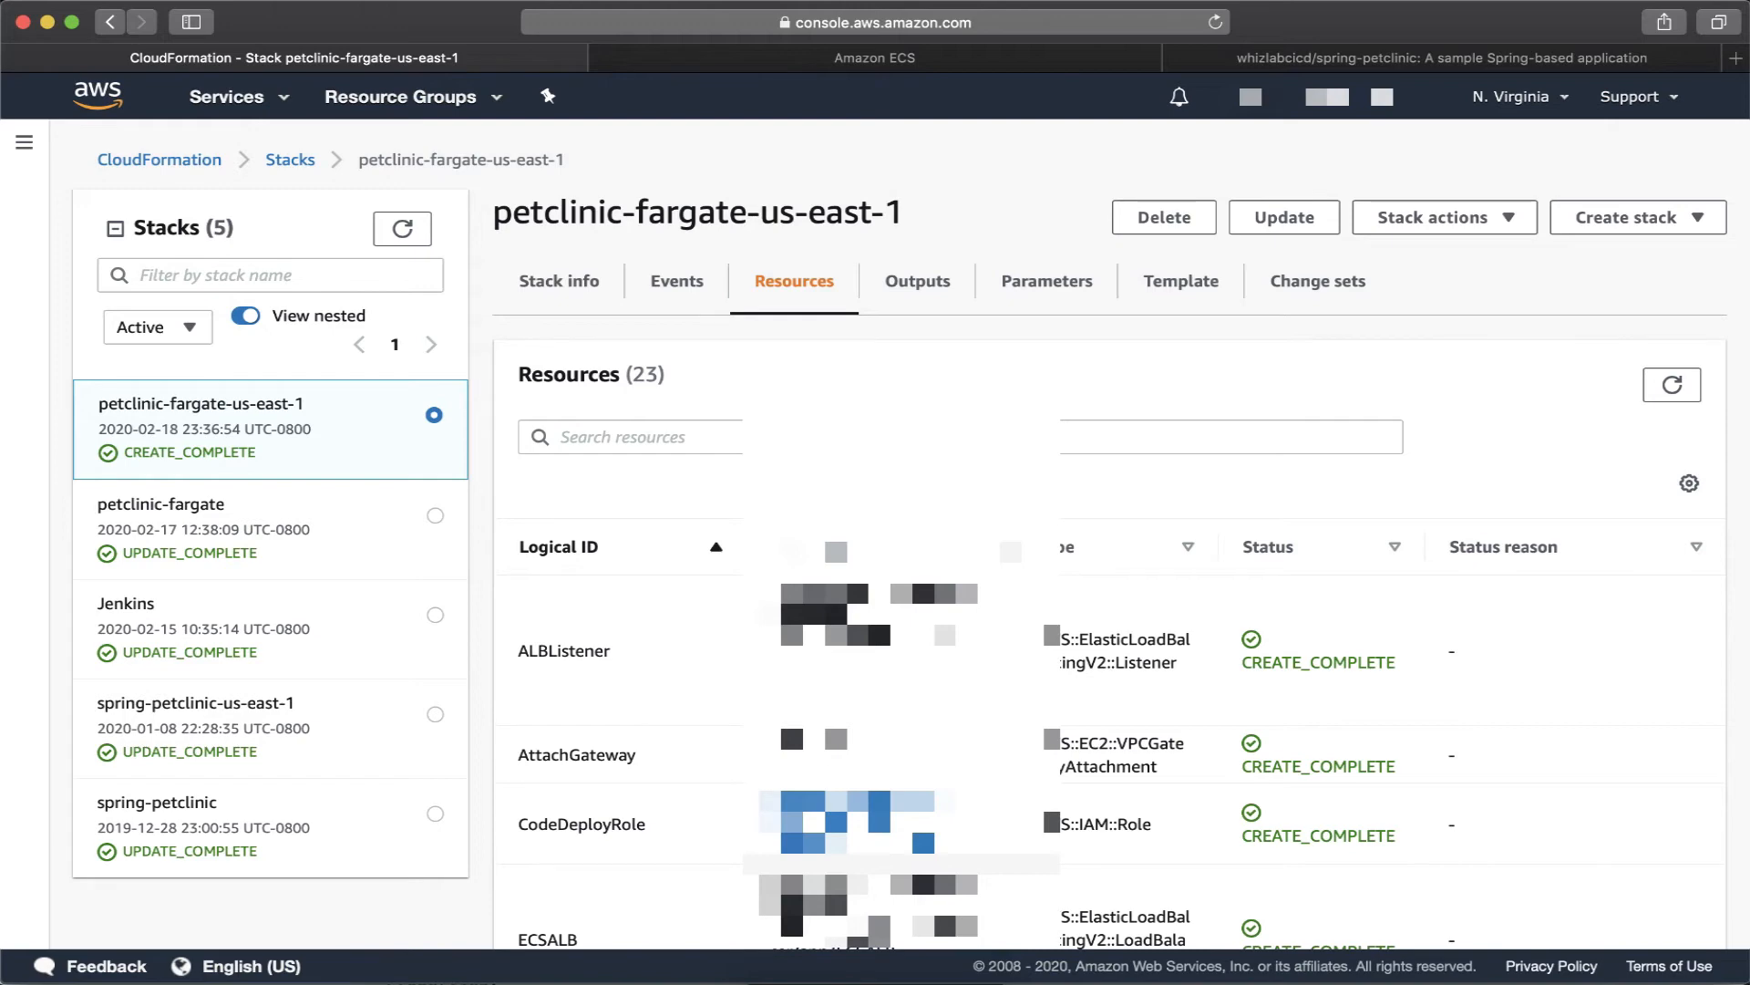
Examine the resources listed for the petclinic-fargate-us-east-1 stack, from the load balancer entries to the ECS and security group entries.
{"action": "scroll", "coordinate": [1094, 593], "scroll_direction": "down", "scroll_amount": 10}
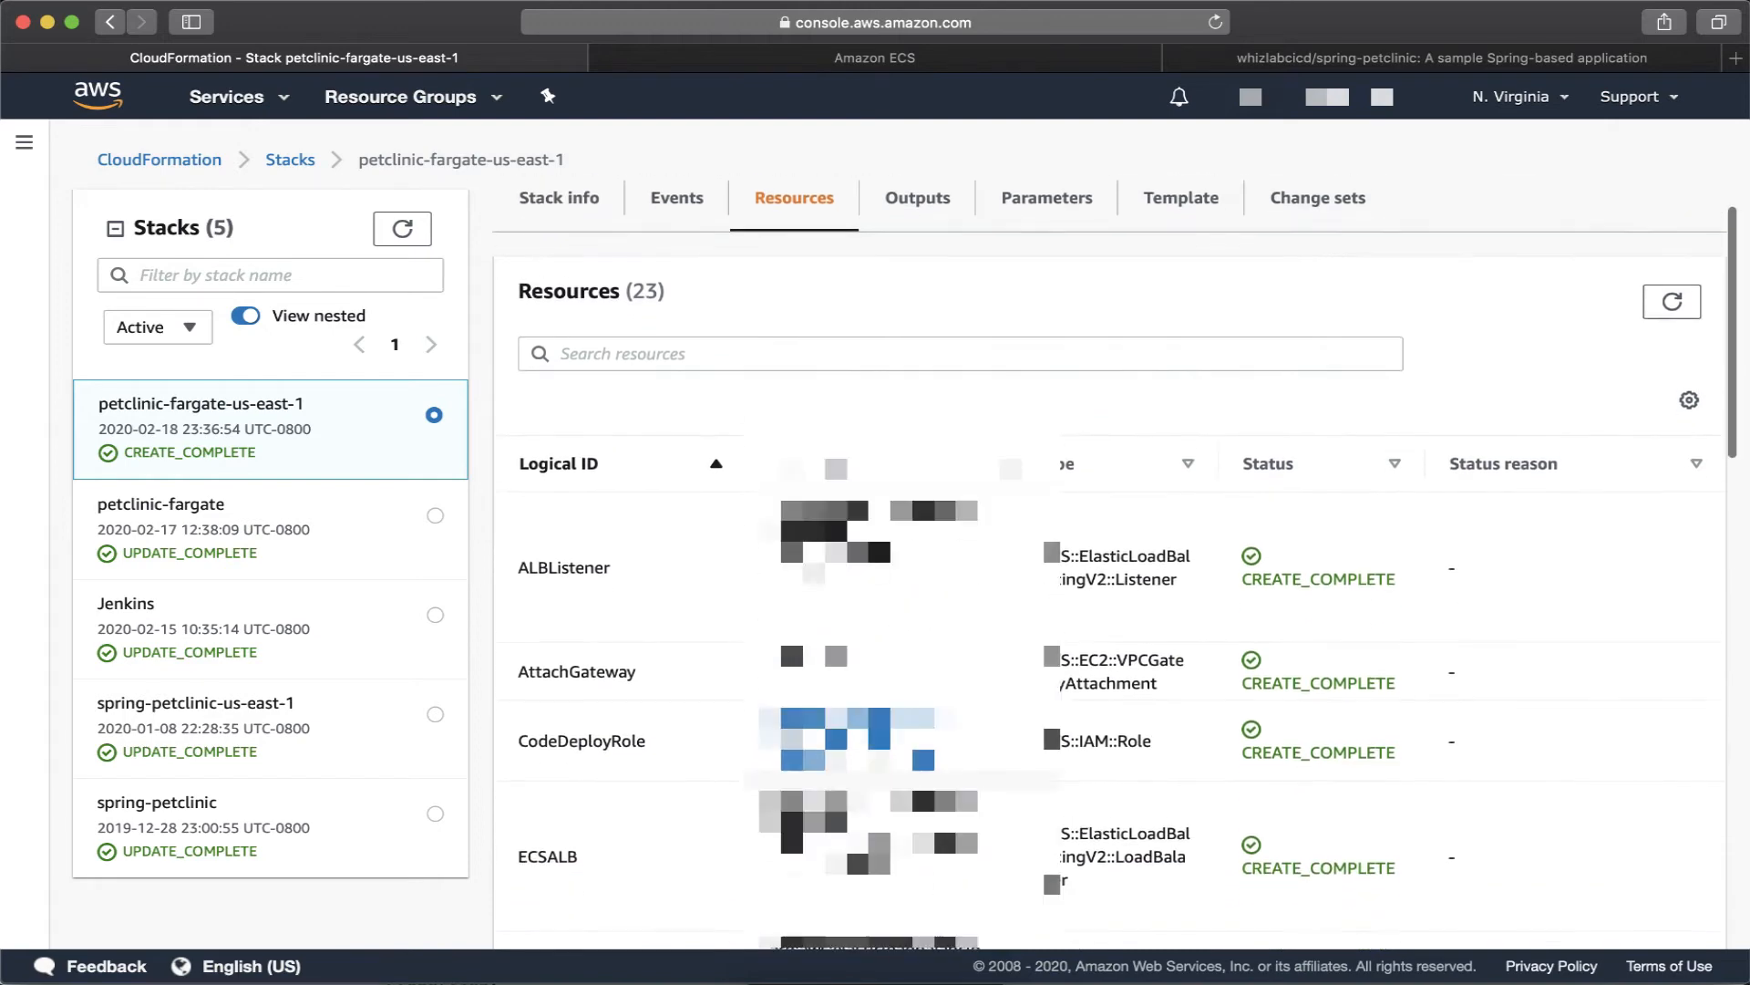
{"action": "scroll", "coordinate": [1094, 592], "scroll_direction": "down", "scroll_amount": 5}
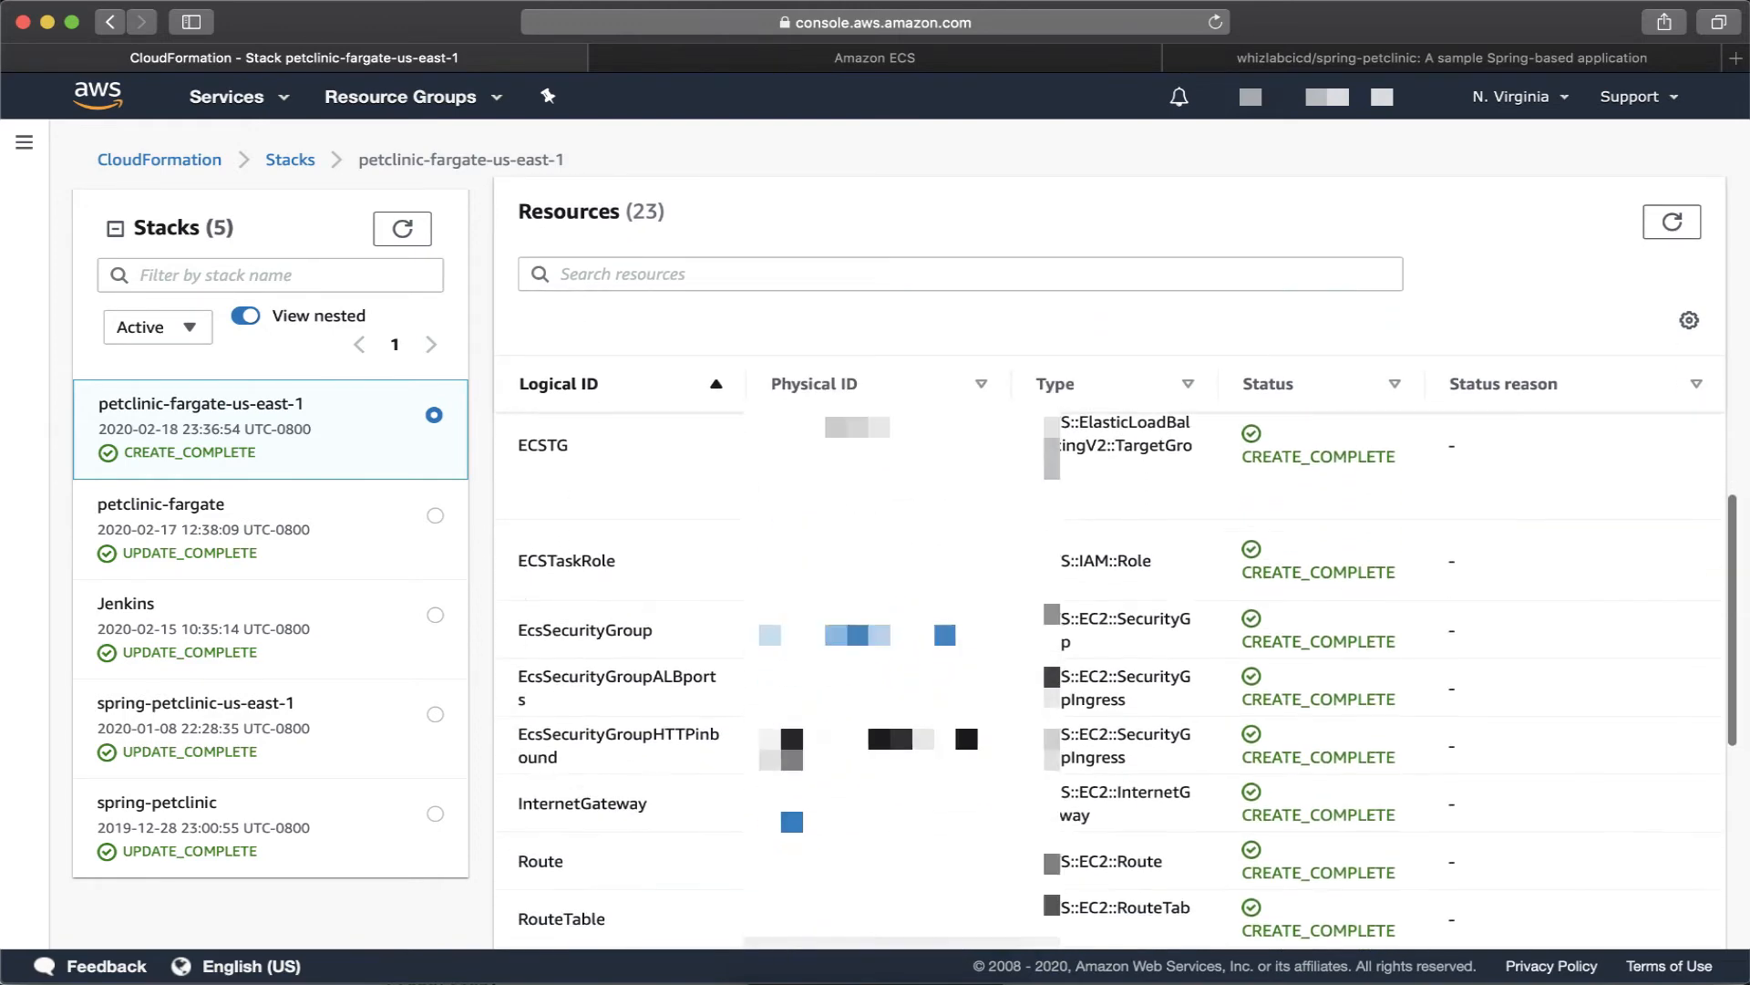
{"action": "scroll", "coordinate": [1094, 592], "scroll_direction": "up", "scroll_amount": 15}
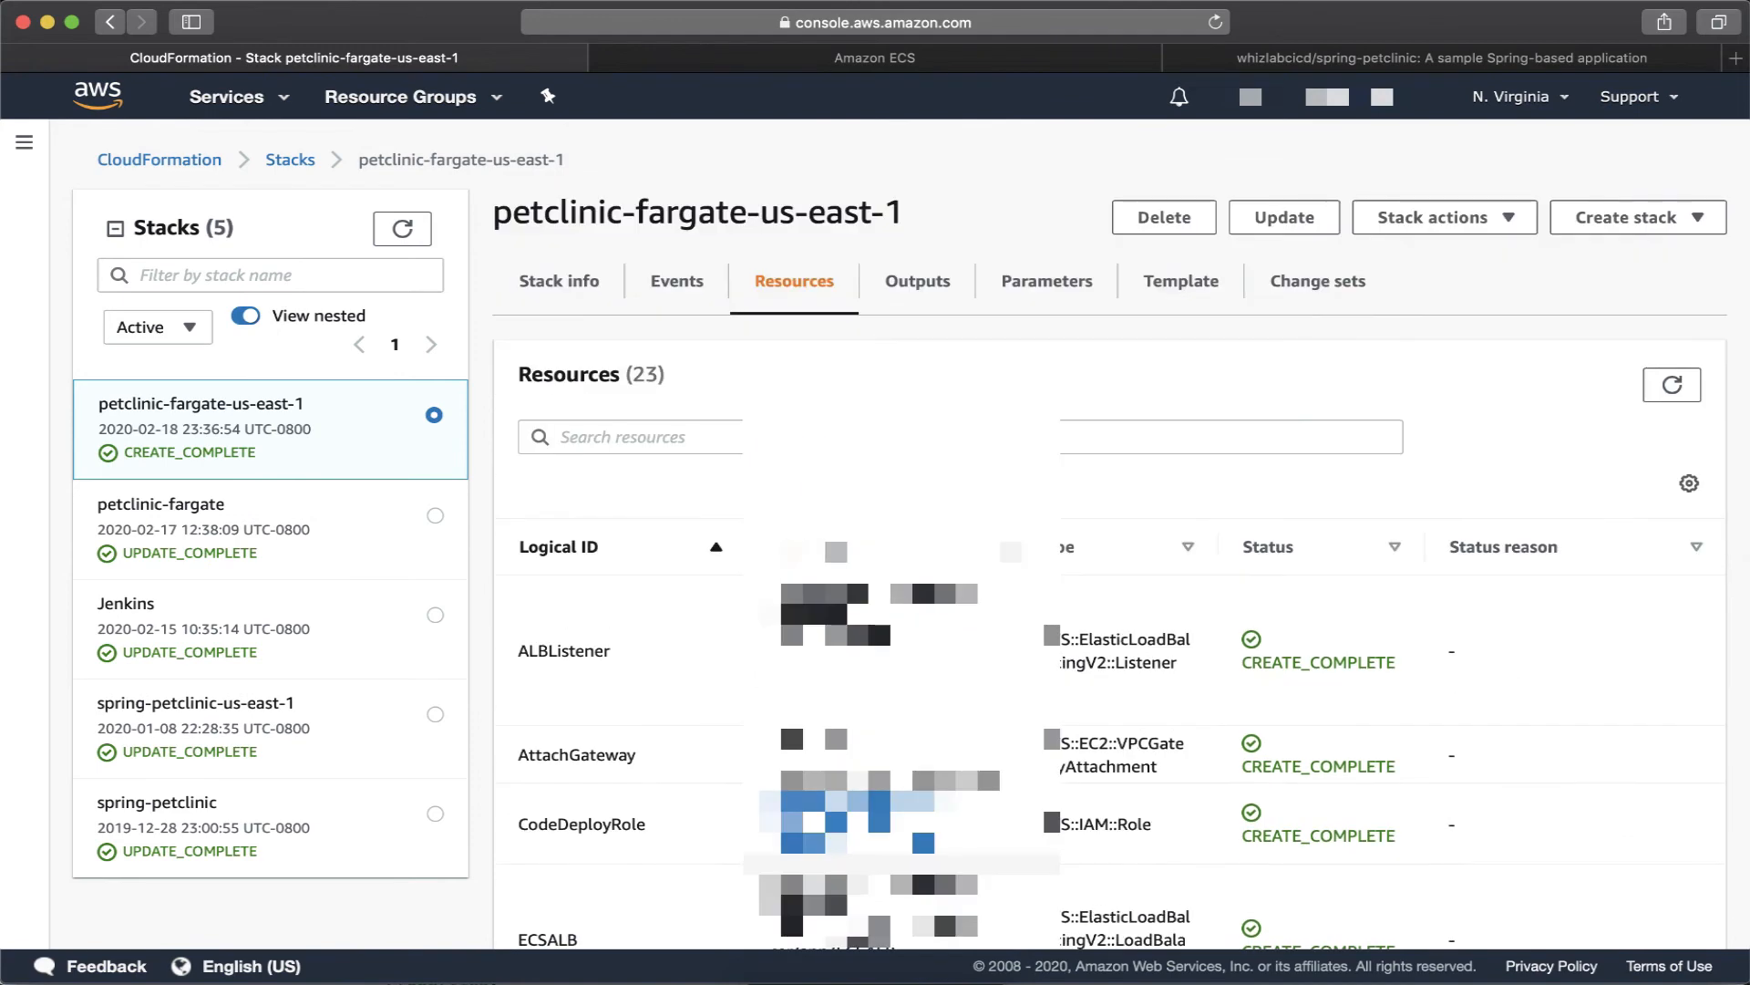
{"action": "scroll", "coordinate": [1094, 592], "scroll_direction": "down", "scroll_amount": 3}
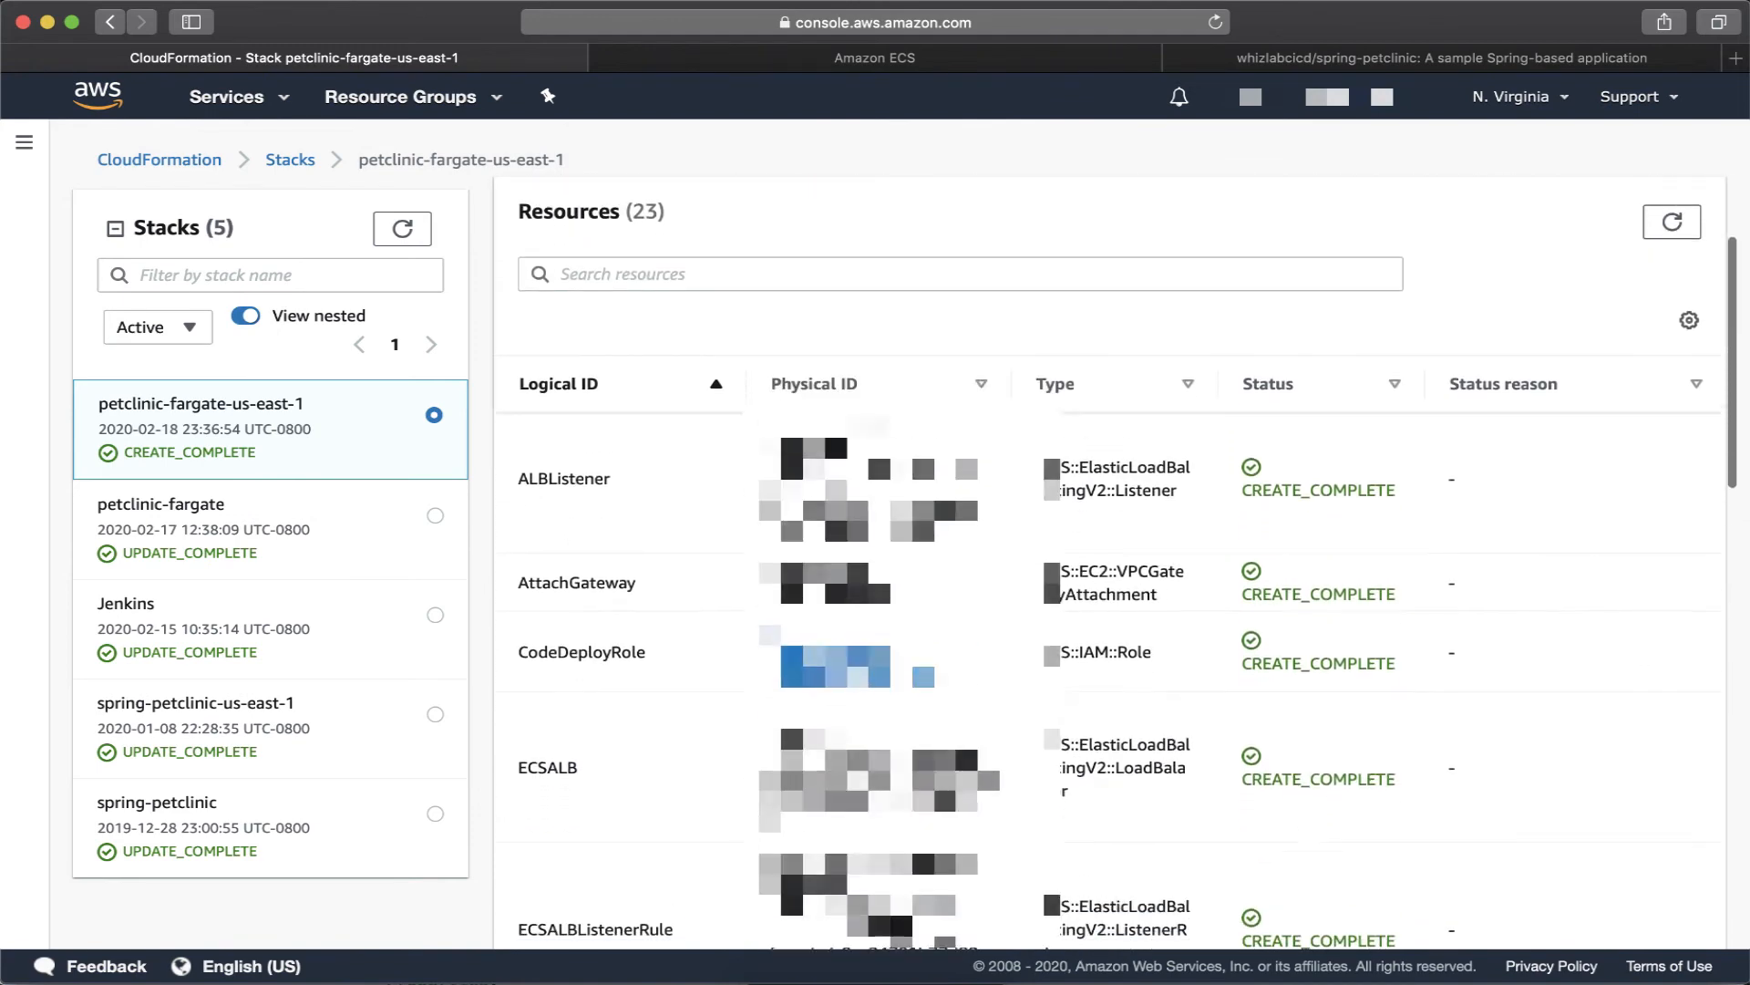
{"action": "scroll", "coordinate": [1094, 593], "scroll_direction": "down", "scroll_amount": 5}
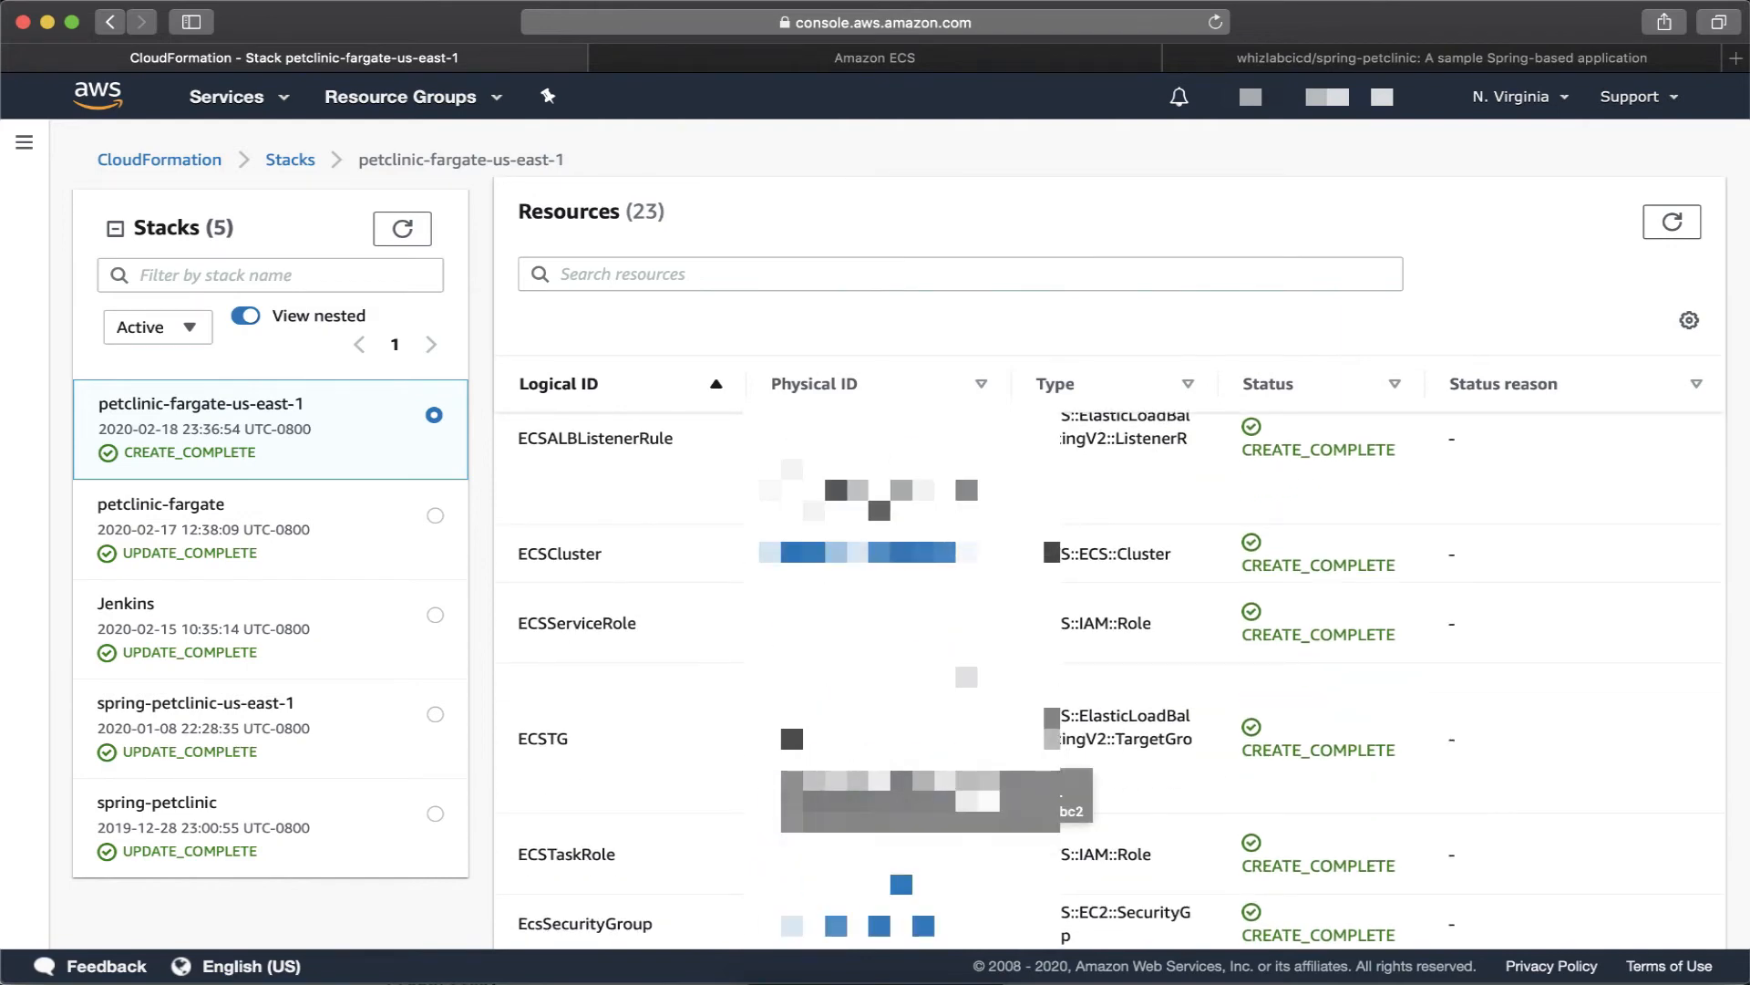
{"action": "scroll", "coordinate": [874, 419], "scroll_direction": "up", "scroll_amount": 8}
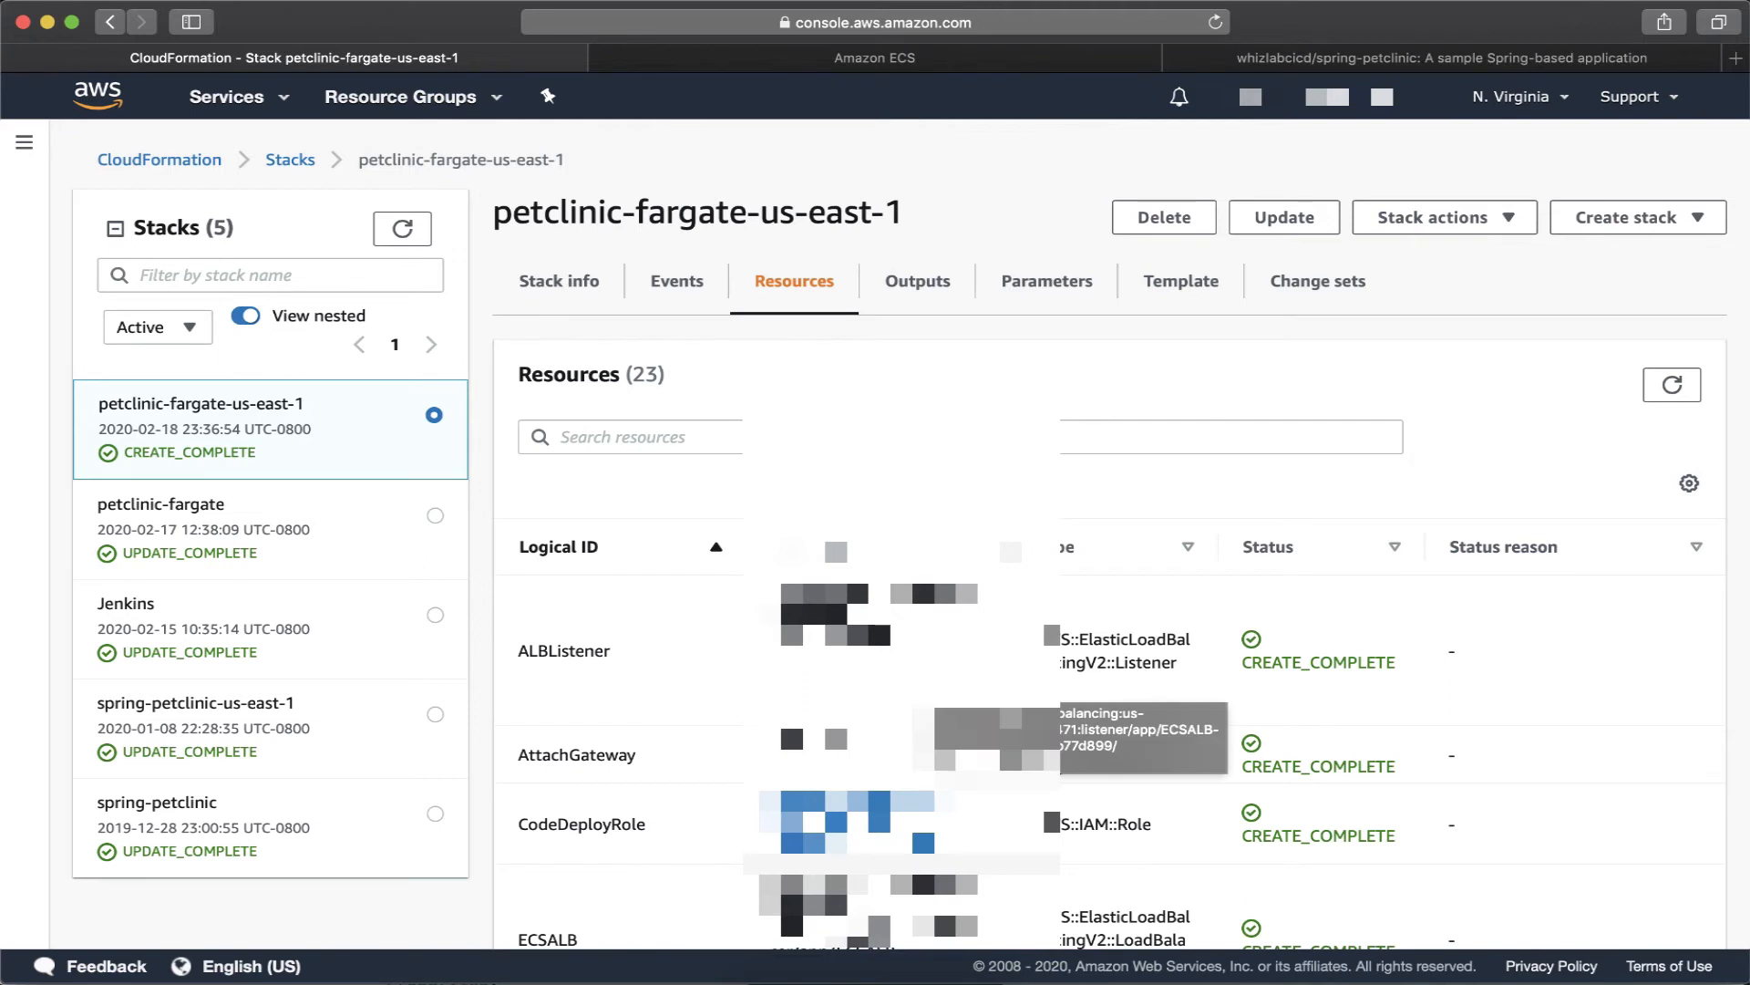
{"action": "scroll", "coordinate": [957, 720], "scroll_direction": "down", "scroll_amount": 1}
{"action": "scroll", "coordinate": [957, 720], "scroll_direction": "down", "scroll_amount": 5}
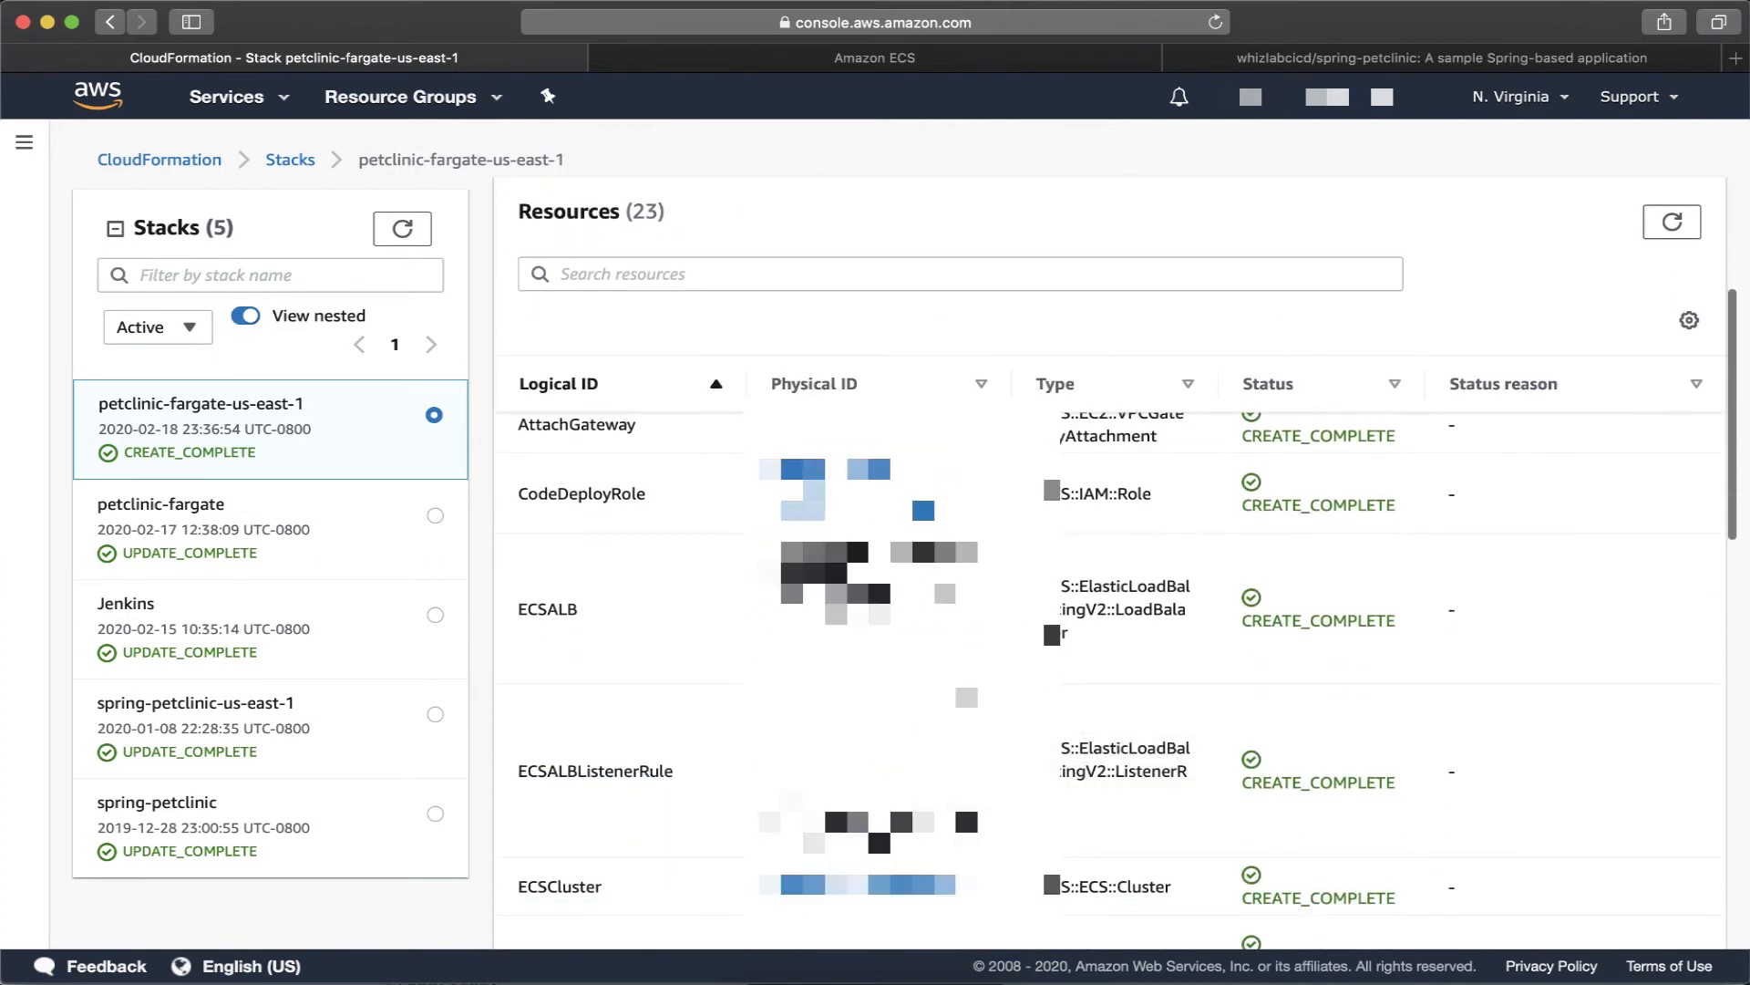
{"action": "scroll", "coordinate": [823, 789], "scroll_direction": "down", "scroll_amount": 1}
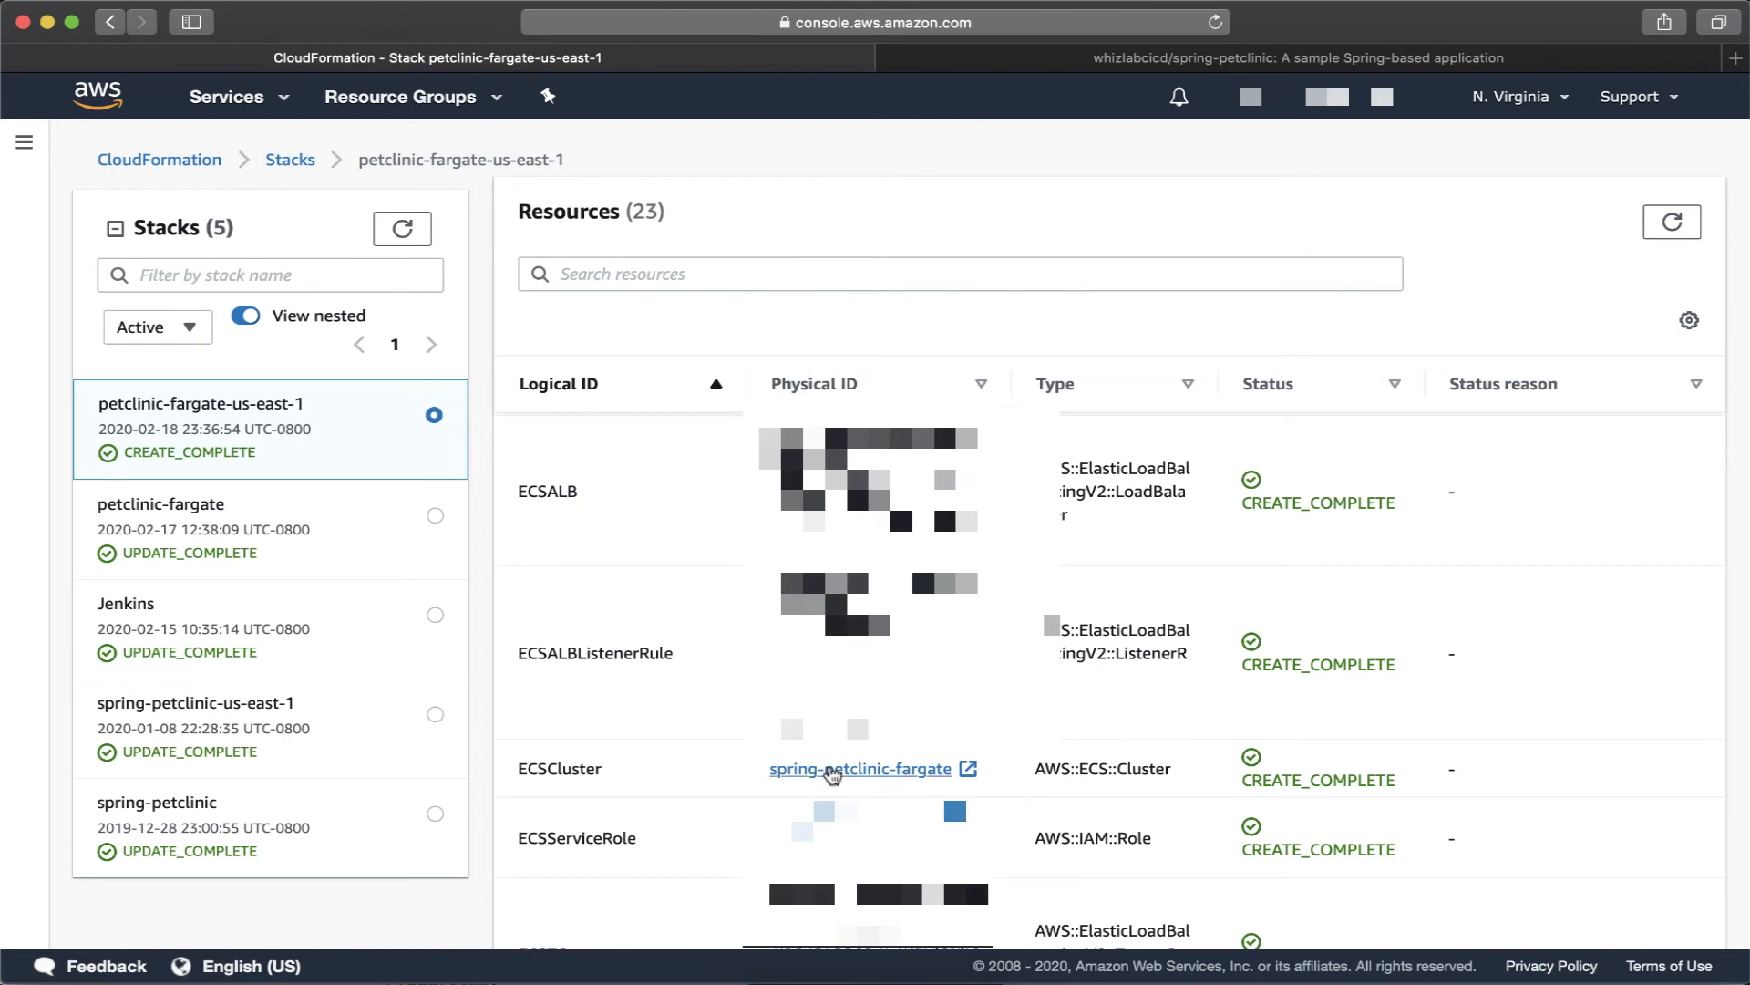
Open the spring-petclinic-fargate cluster from the stack's ECSCluster resource and check the launch type of its petclinic service.
{"action": "left_click", "coordinate": [833, 770]}
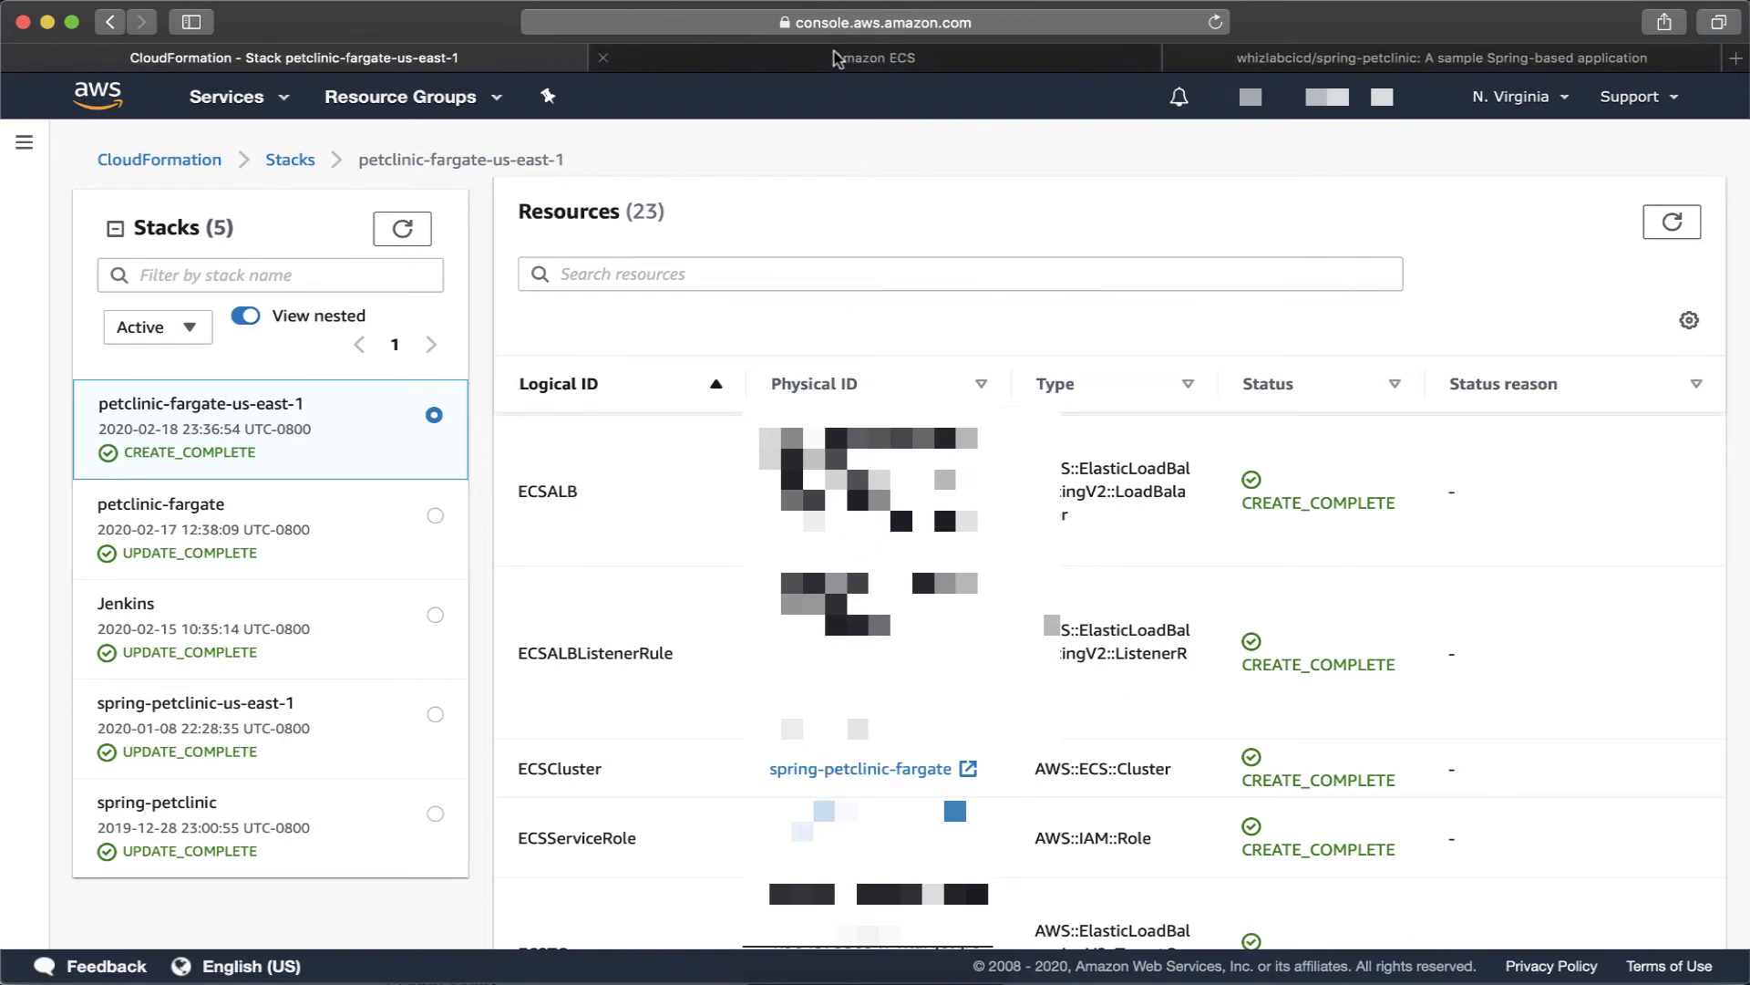
{"action": "left_click", "coordinate": [836, 58]}
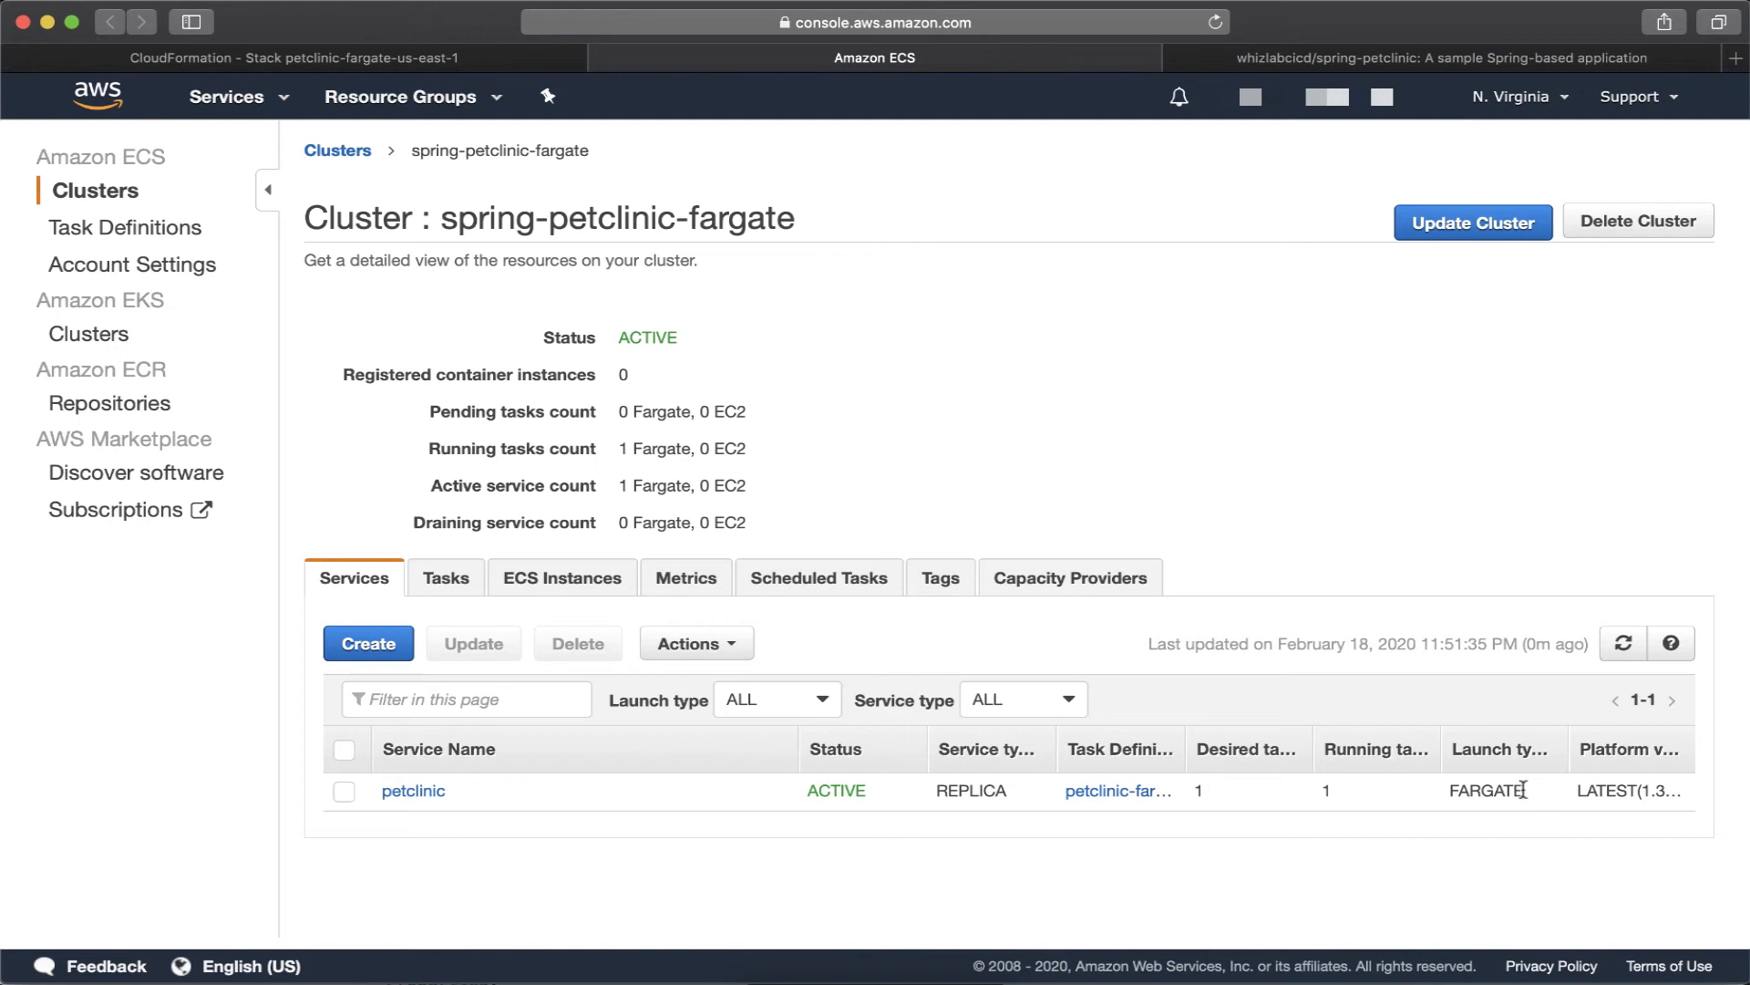
{"action": "left_click_drag", "start_coordinate": [1524, 790], "coordinate": [1447, 791]}
{"action": "left_click", "coordinate": [1491, 837]}
Open the petclinic service, check its launch type and platform version, and view its running tasks.
{"action": "left_click", "coordinate": [415, 791]}
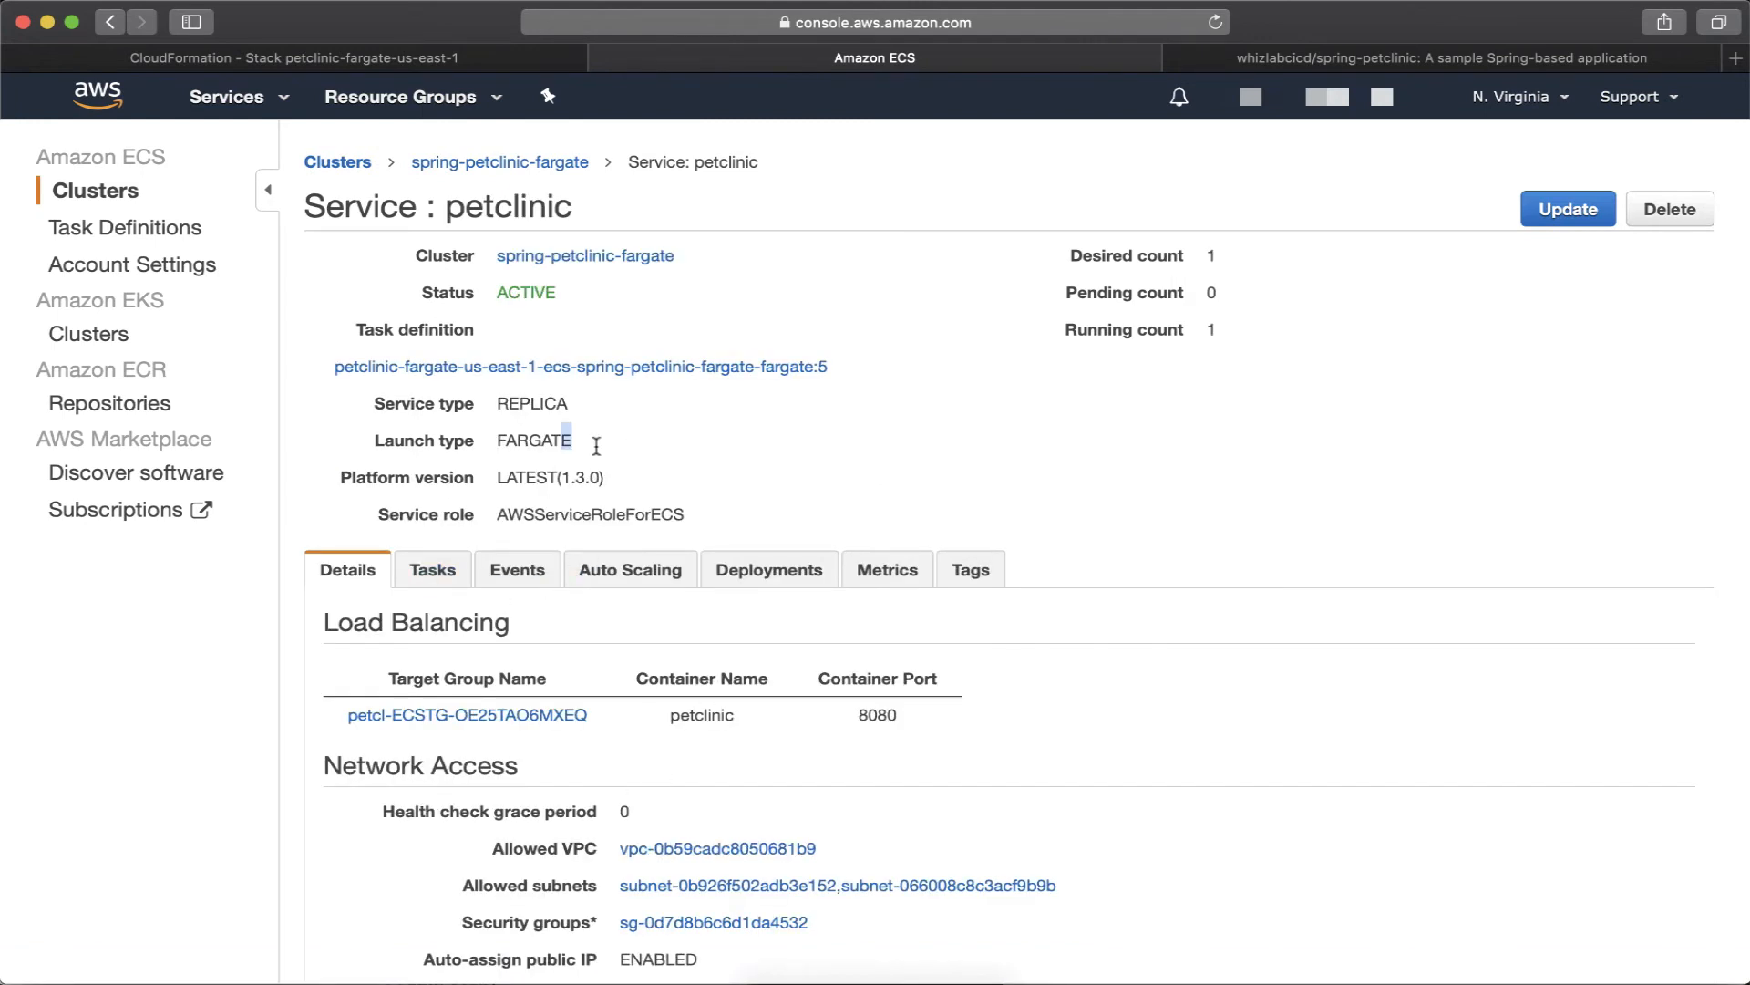
{"action": "left_click_drag", "start_coordinate": [571, 440], "coordinate": [623, 479]}
{"action": "left_click", "coordinate": [682, 479]}
{"action": "left_click", "coordinate": [427, 571]}
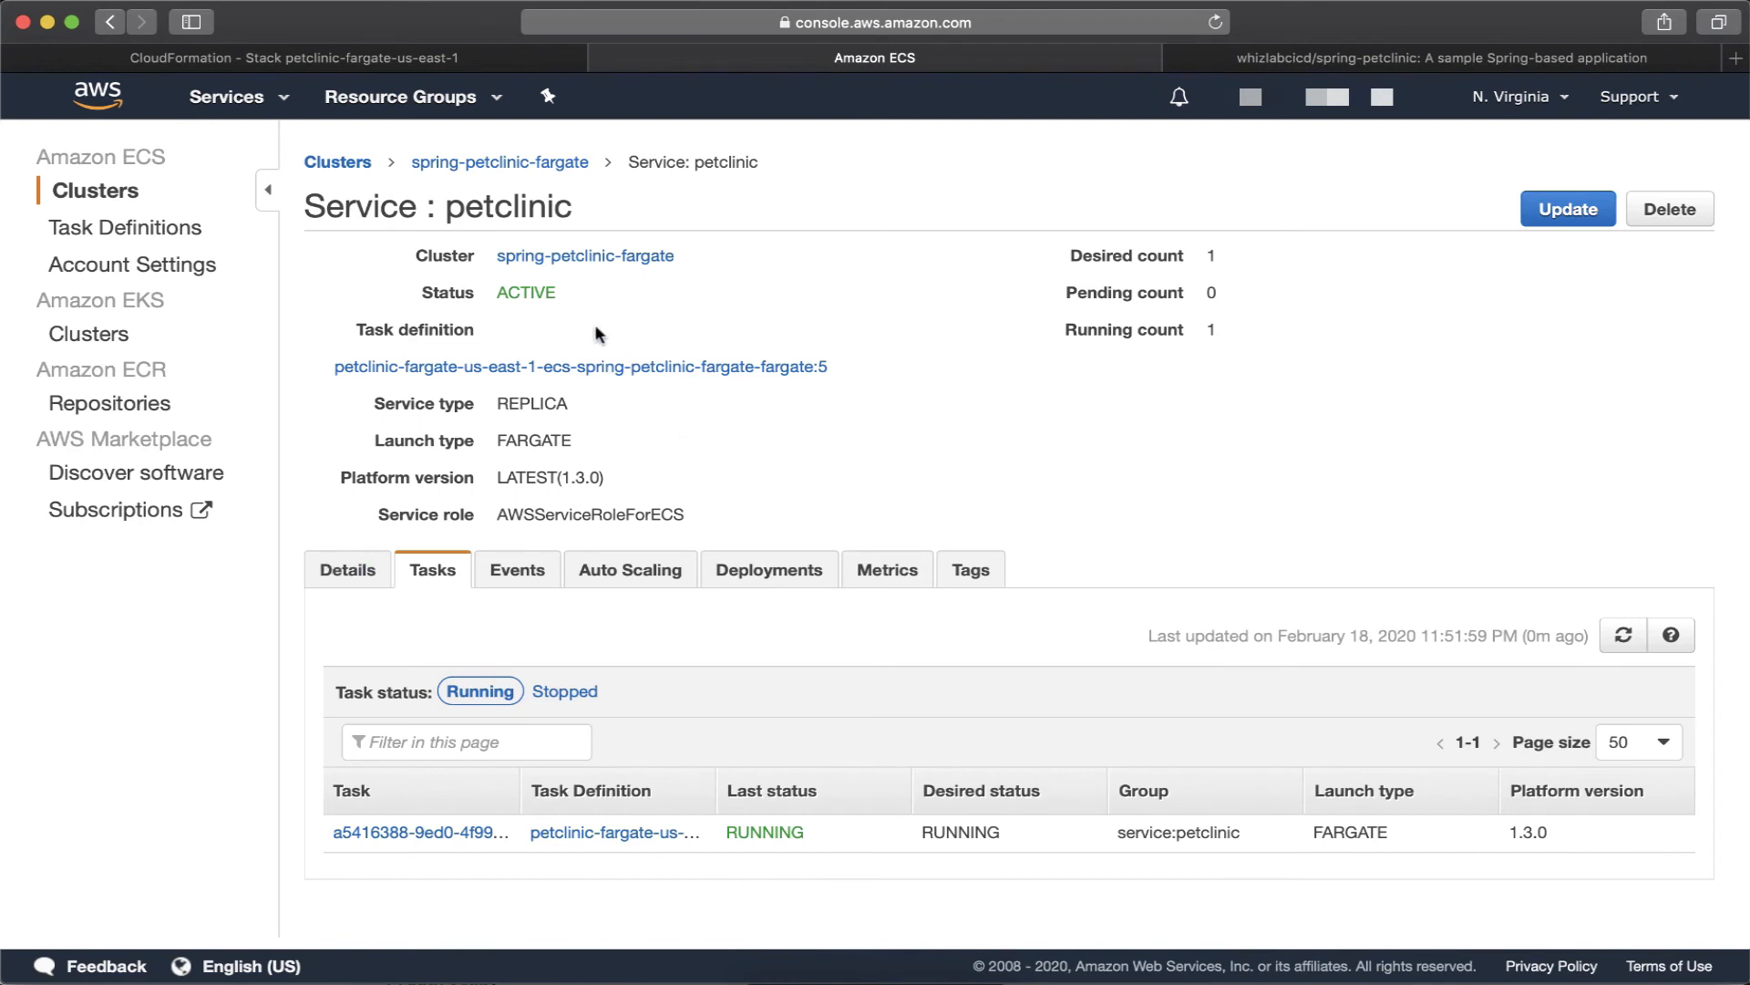
Return to the spring-petclinic-fargate cluster and check its ECS instances and services.
{"action": "left_click", "coordinate": [586, 257]}
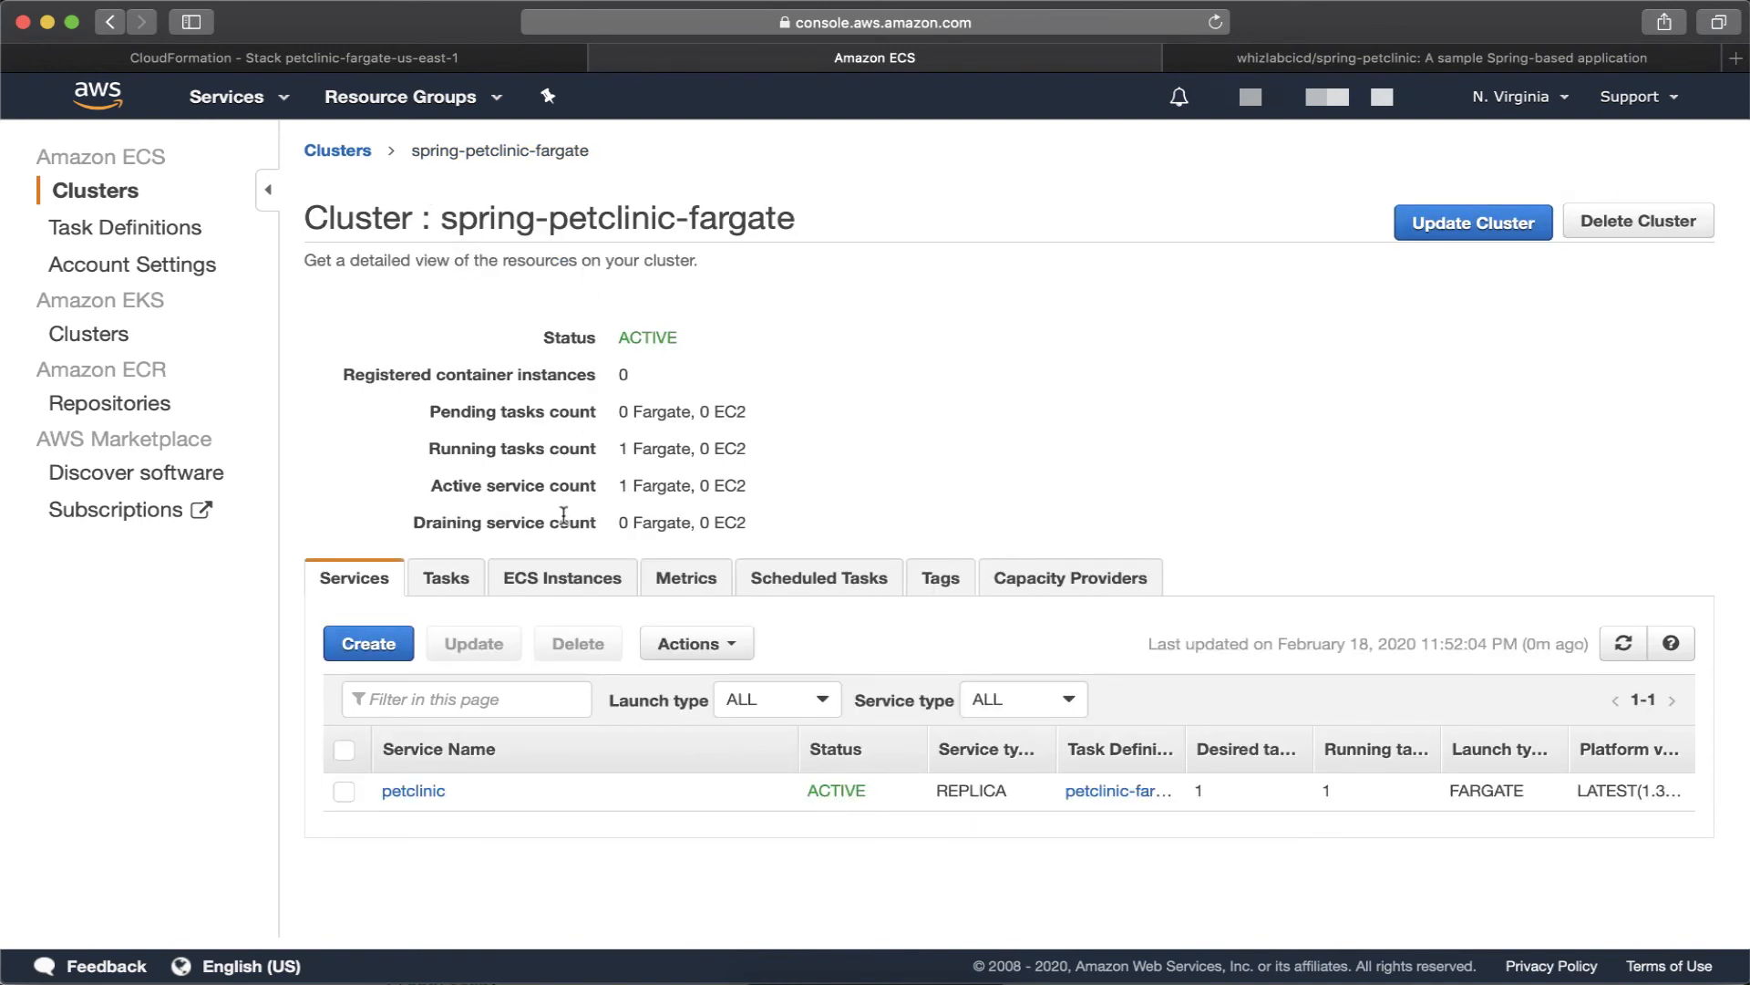
{"action": "left_click", "coordinate": [560, 578]}
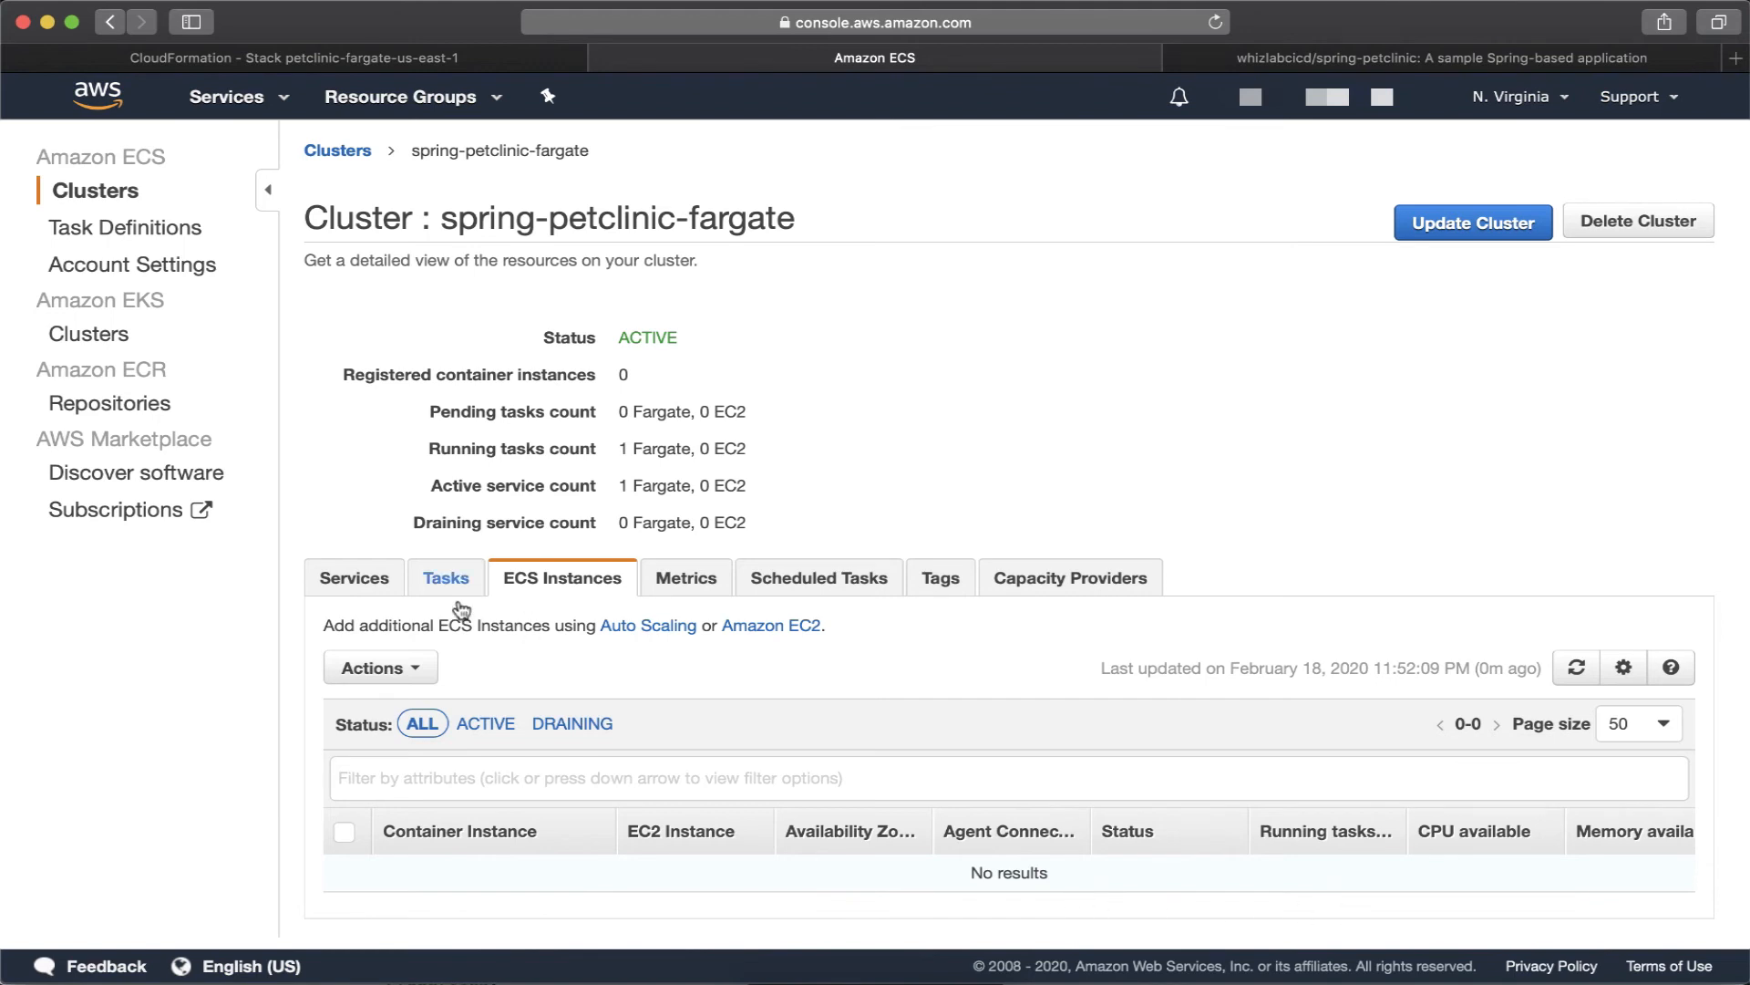
{"action": "left_click", "coordinate": [356, 583]}
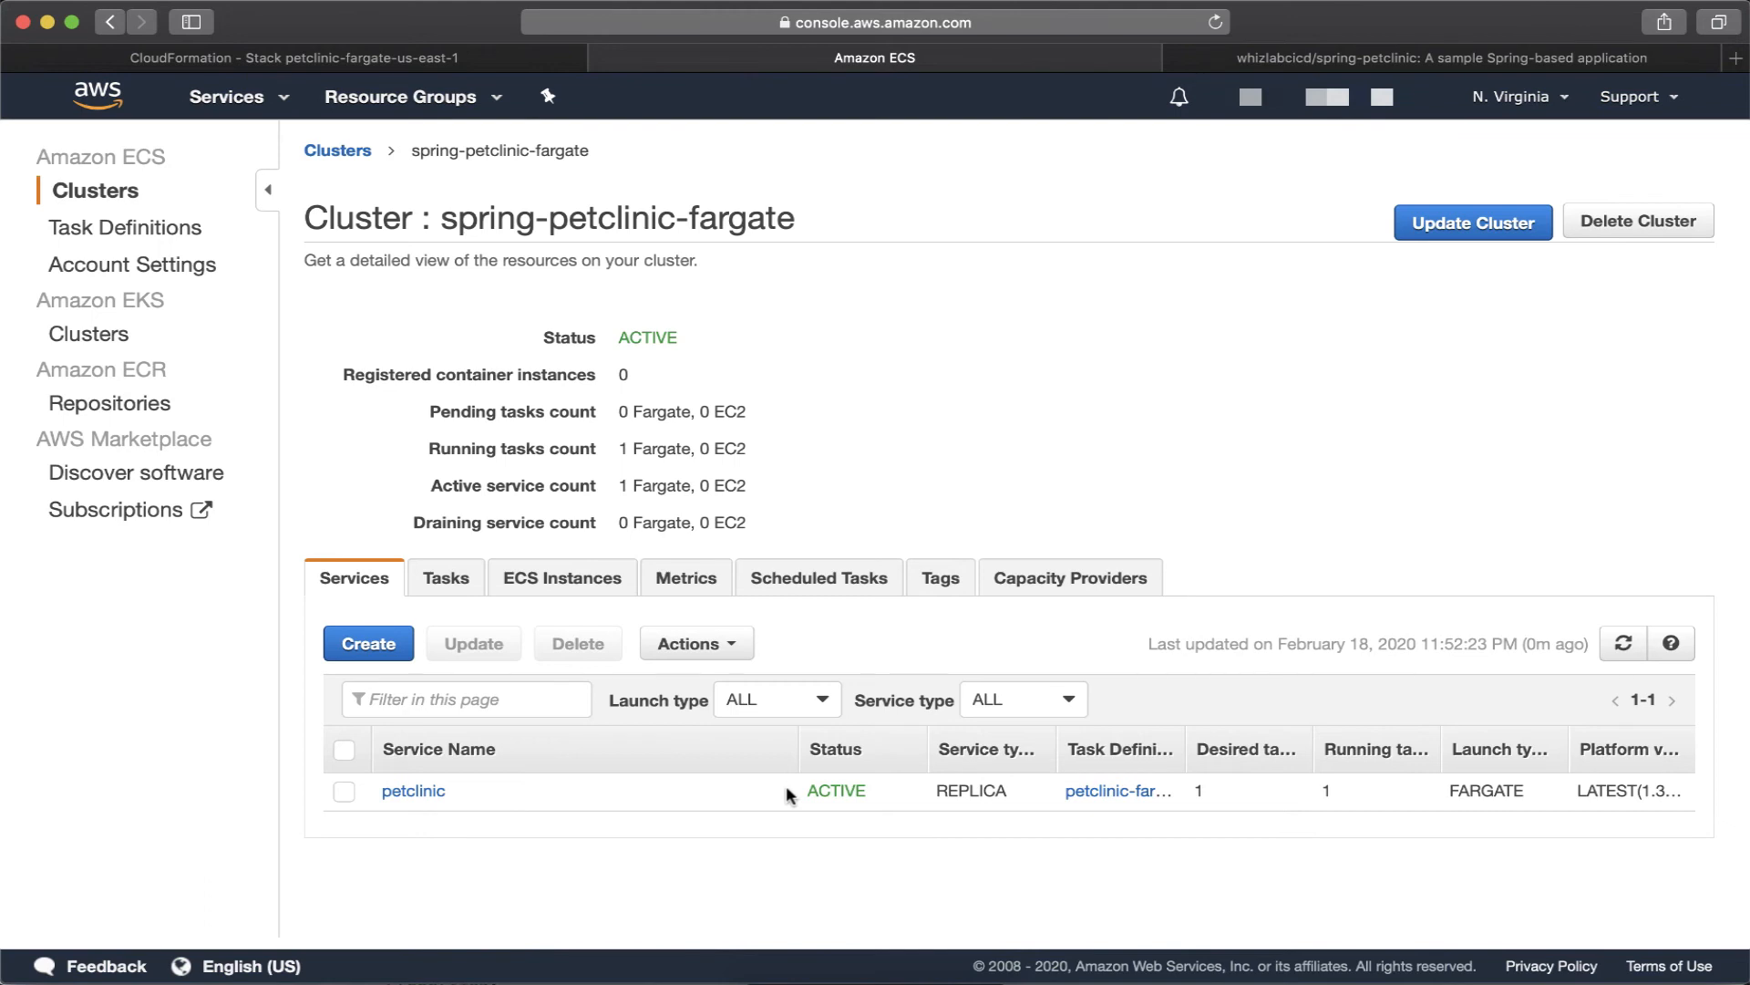
Copy the ECSALB DNS address from the petclinic-fargate-us-east-1 stack outputs and open it on port 8080 in a new browser tab.
{"action": "key", "text": "ctrl+shift+Tab"}
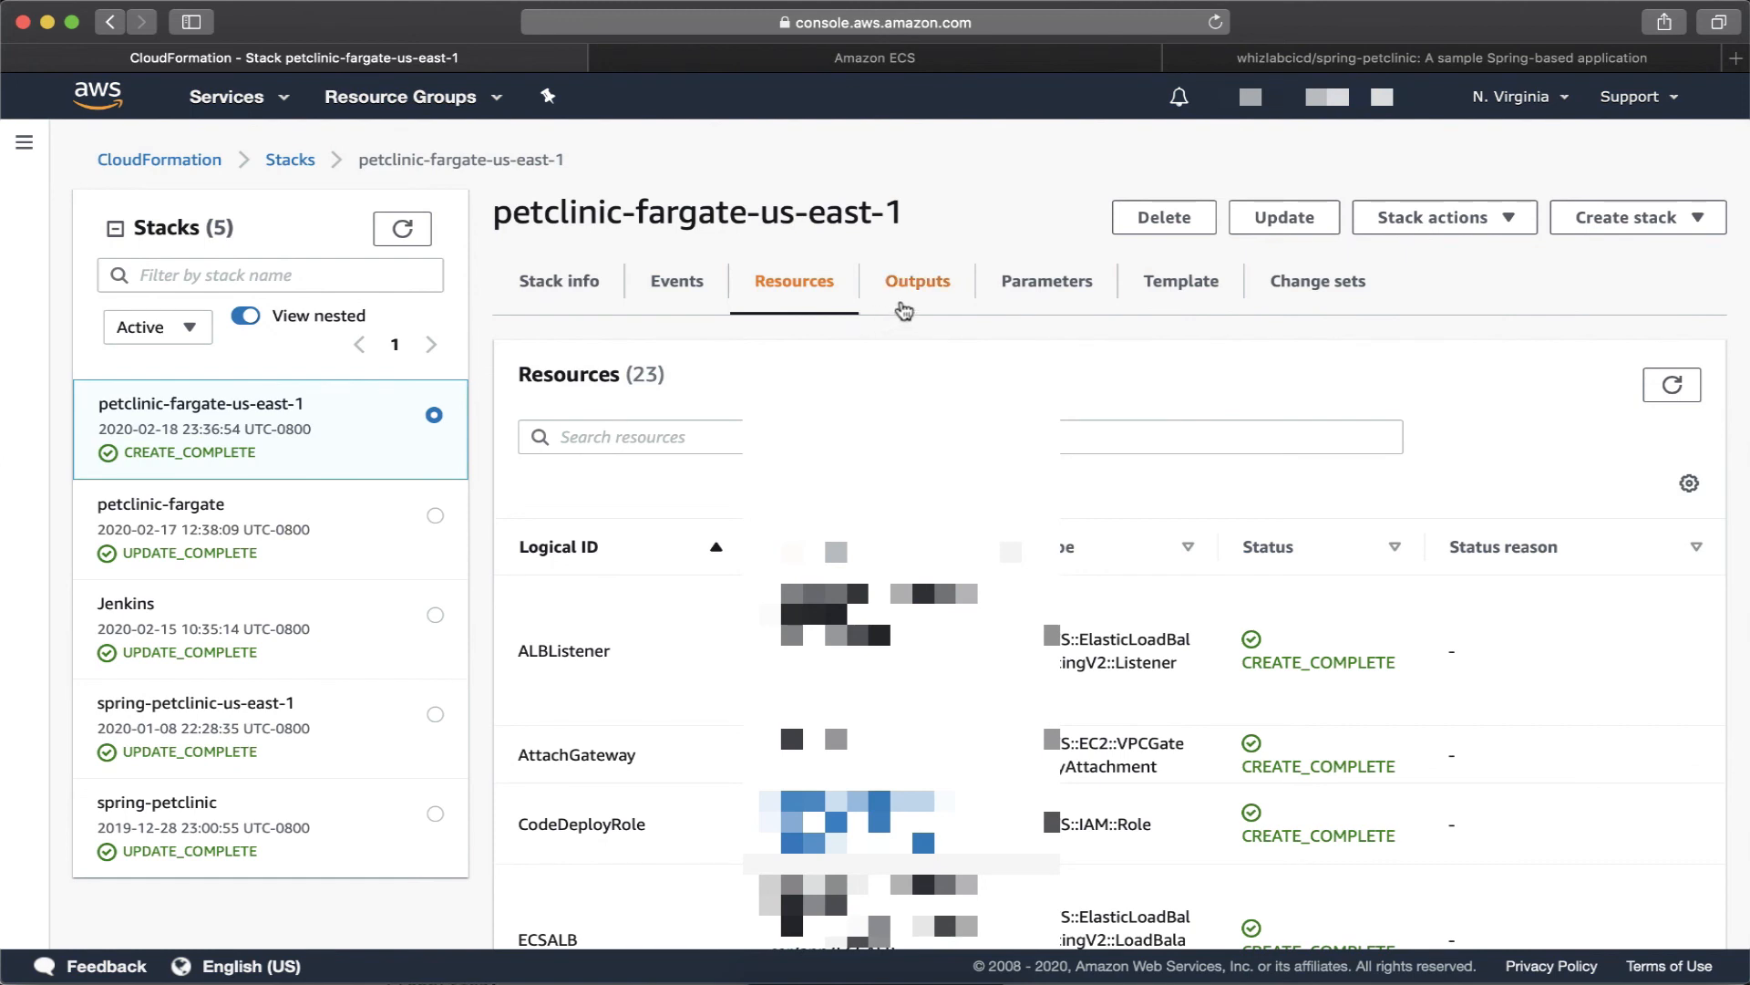
{"action": "left_click", "coordinate": [904, 307]}
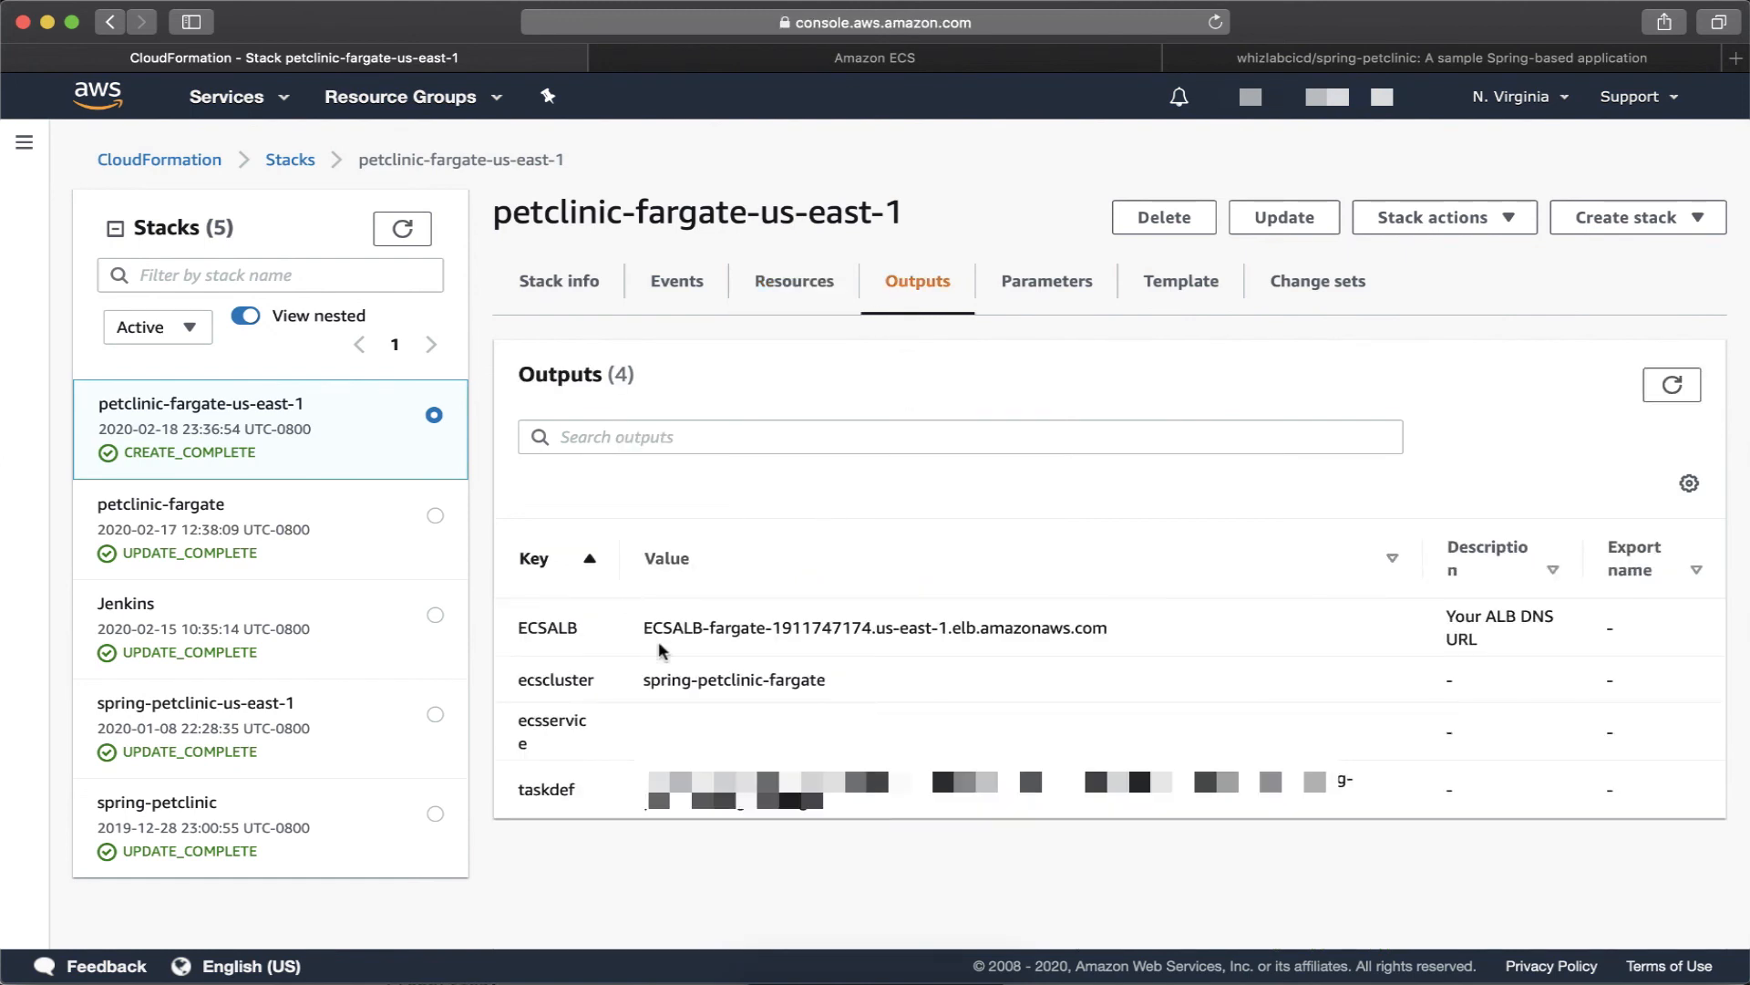
{"action": "left_click_drag", "start_coordinate": [643, 627], "coordinate": [811, 645]}
{"action": "key", "text": "super+c"}
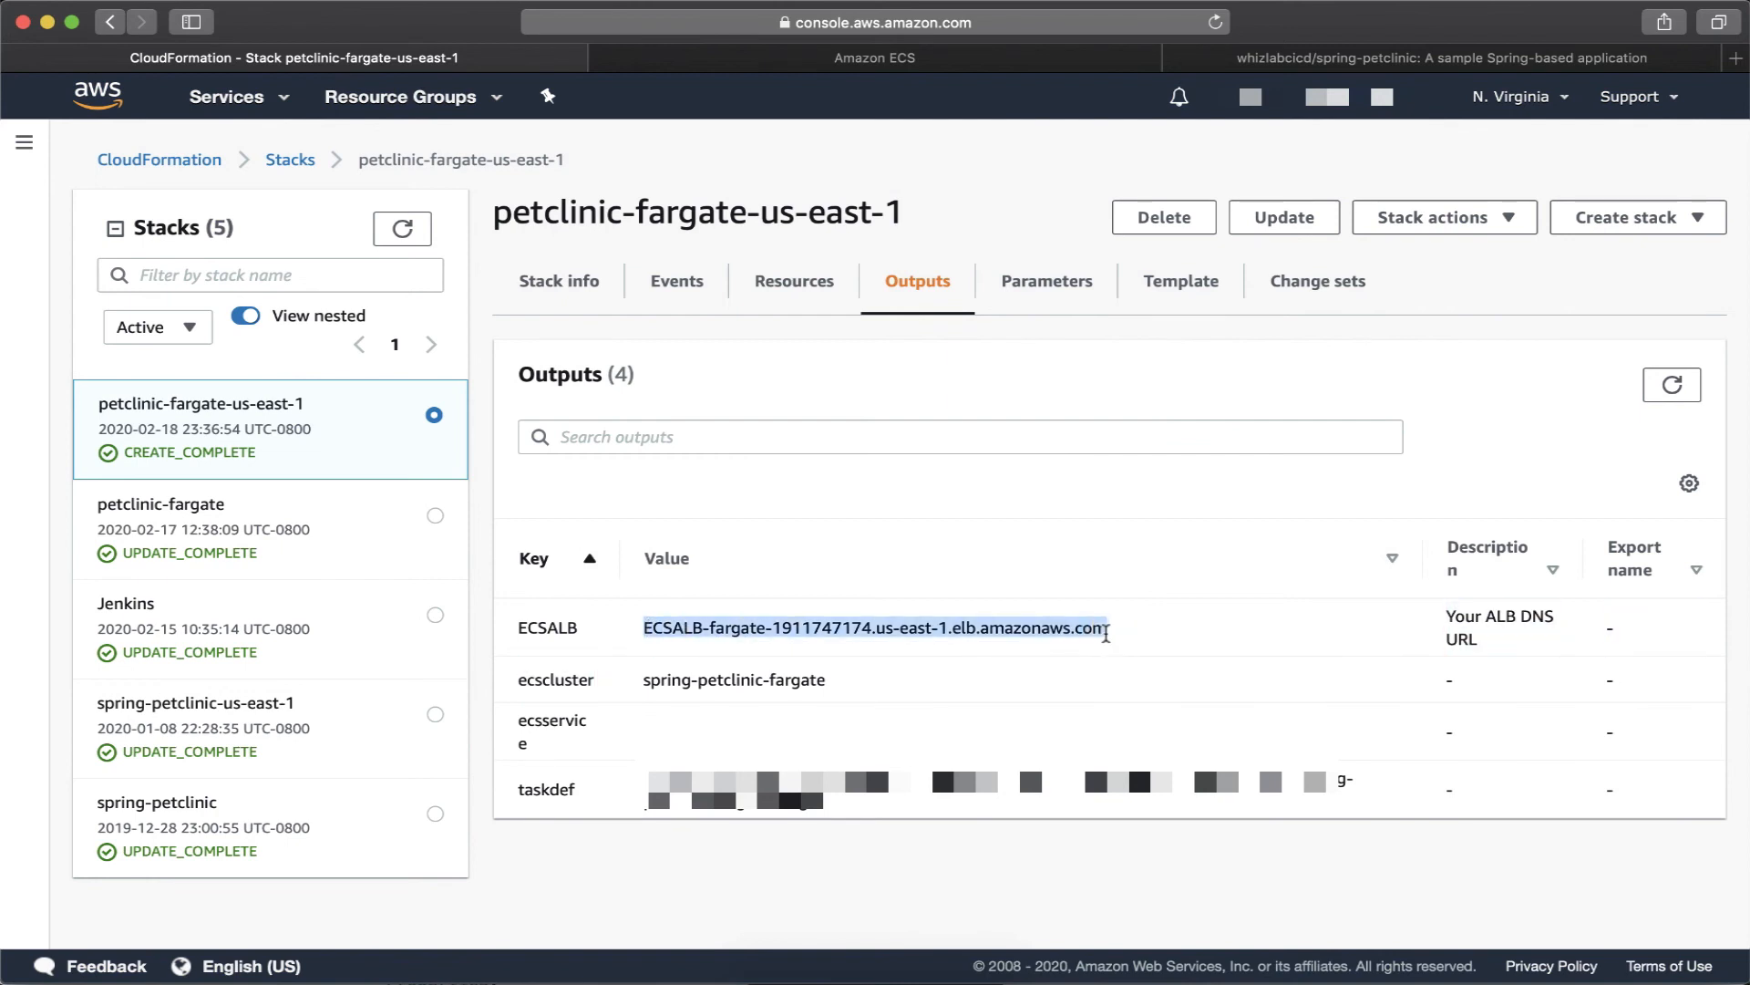
{"action": "key", "text": "super+t"}
{"action": "key", "text": "super+v"}
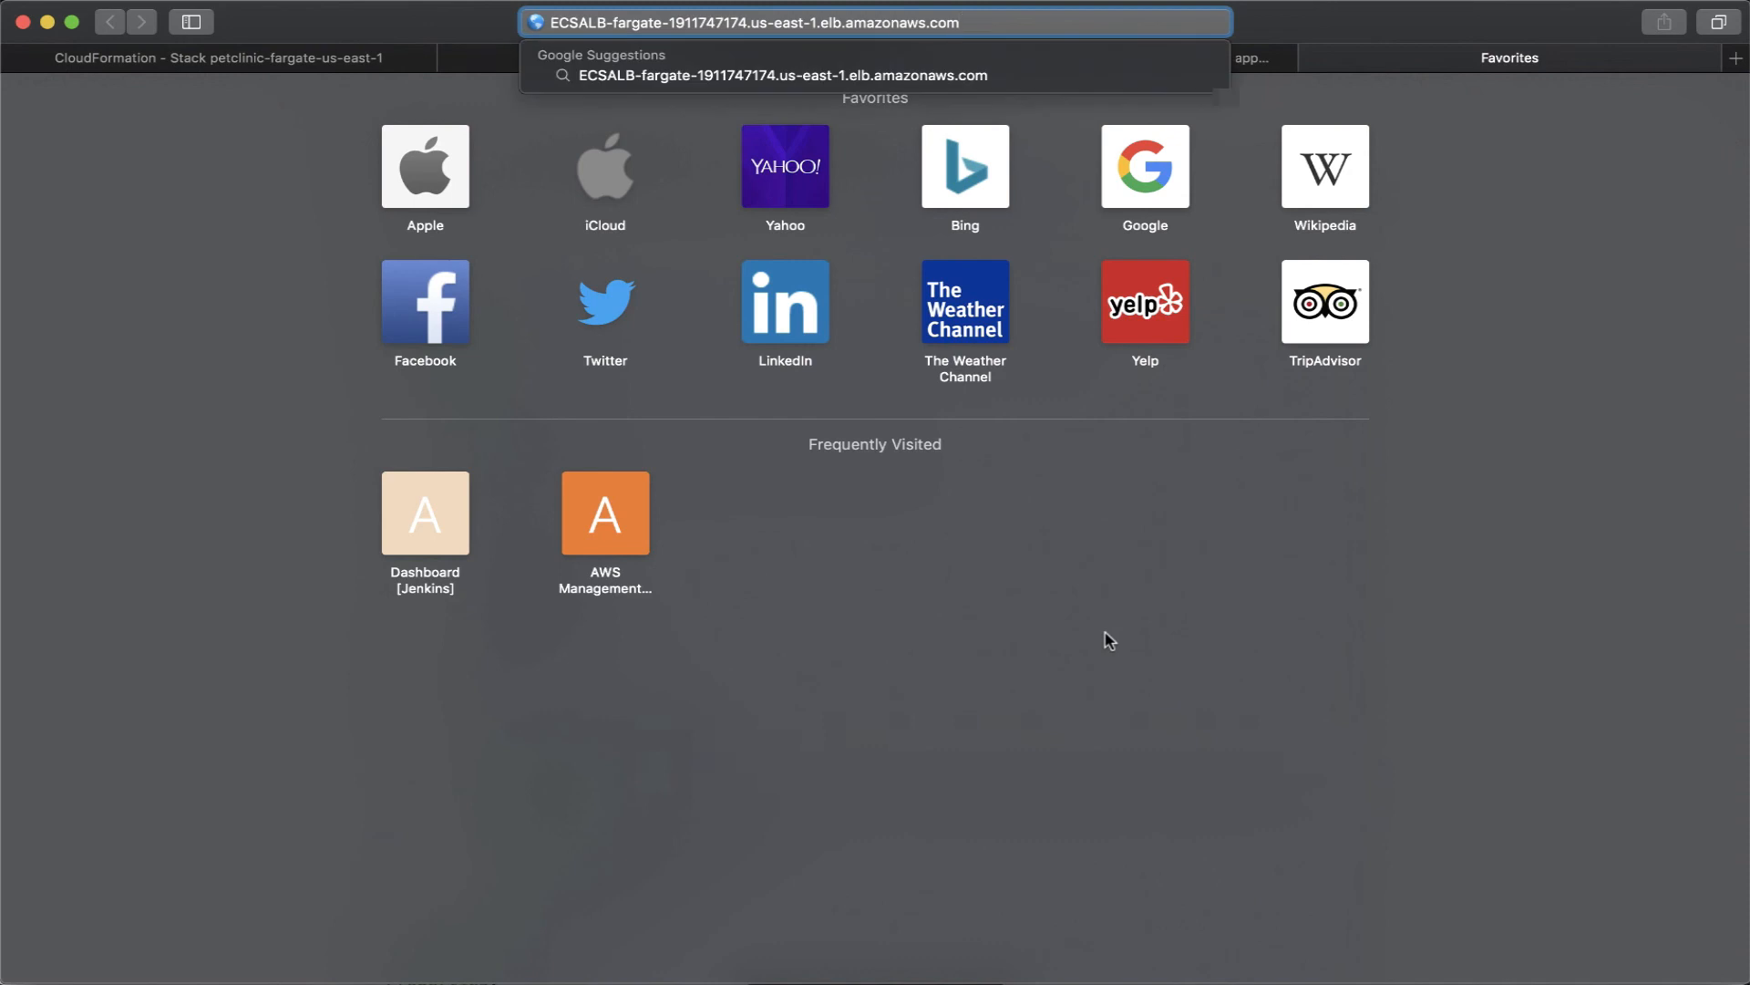
{"action": "type", "text": ":8080"}
{"action": "key", "text": "Return"}
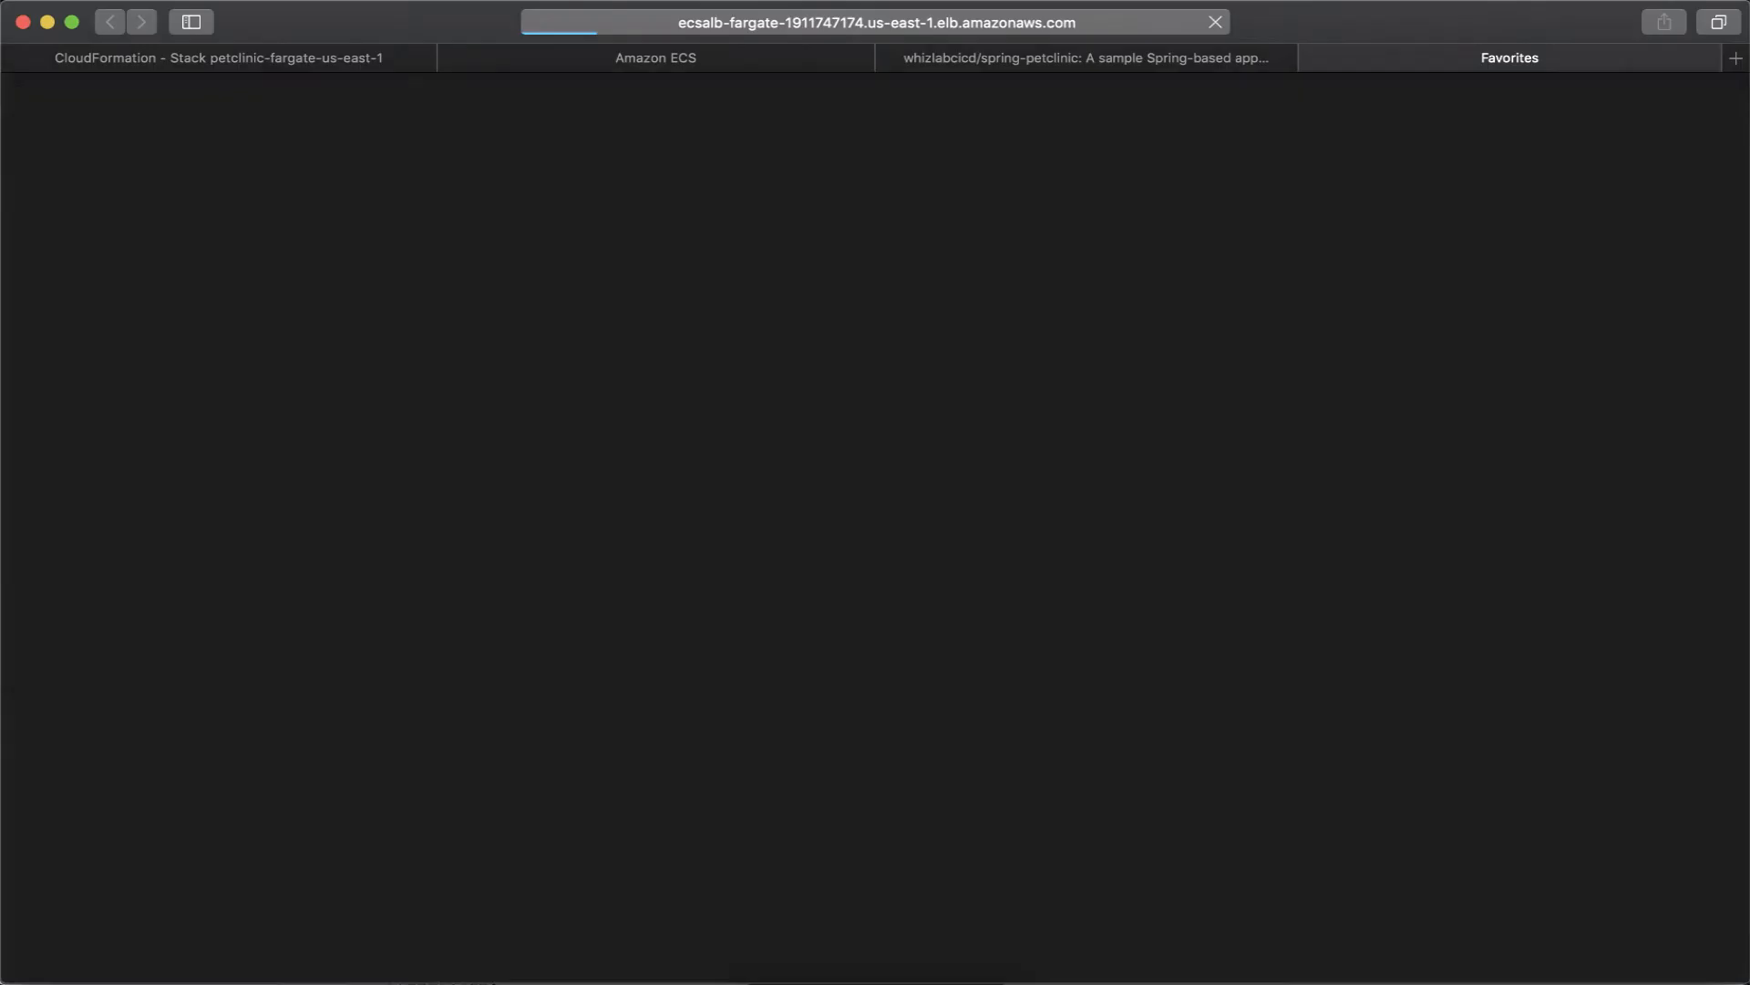